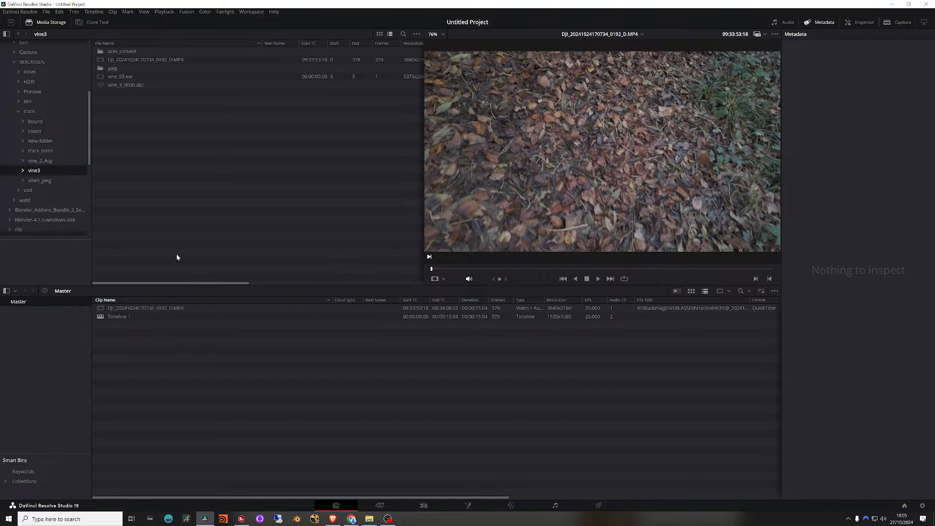
# Step: Scrub through the DJI forest clip in the media viewer and on the Color page to examine the raw footage
pyautogui.moveTo(463, 270); pyautogui.dragTo(730, 285)
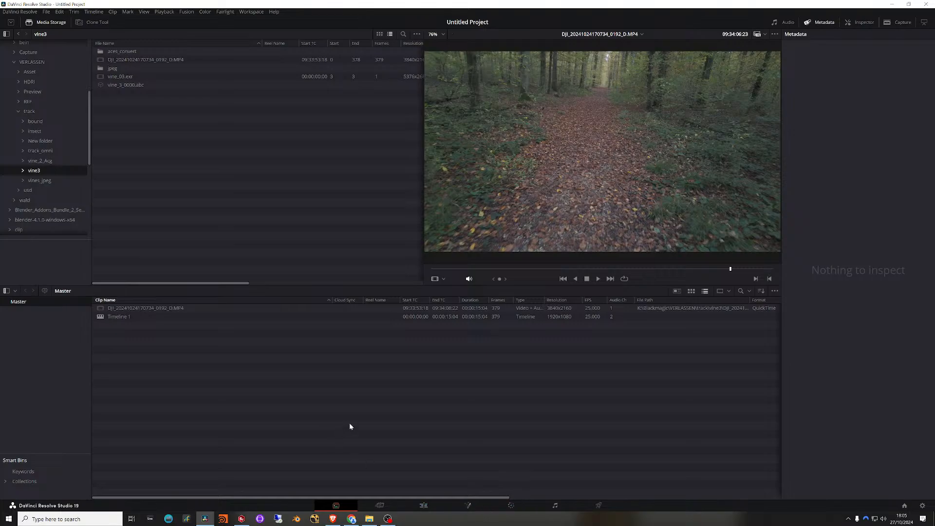
pyautogui.click(511, 506)
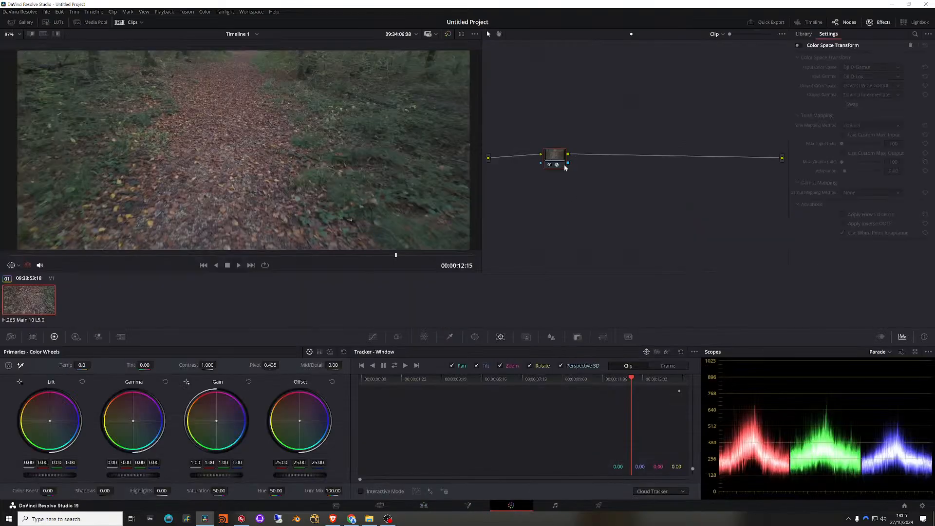
pyautogui.scroll(-1, 242, 156)
pyautogui.moveTo(281, 164); pyautogui.dragTo(267, 186, button='middle')
pyautogui.scroll(-1, 274, 175)
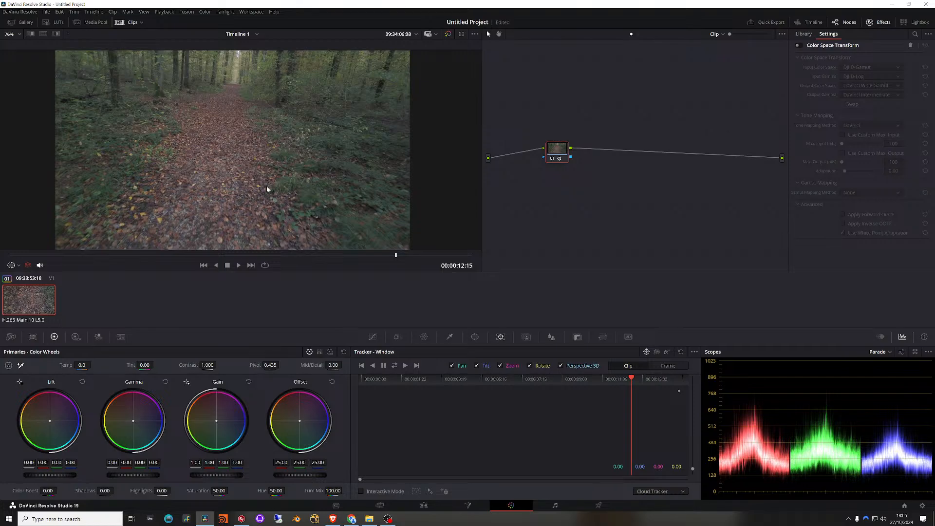
pyautogui.moveTo(248, 255); pyautogui.dragTo(227, 255)
pyautogui.scroll(1, 247, 158)
pyautogui.scroll(5, 256, 154)
pyautogui.moveTo(242, 148)
pyautogui.mouseDown(button='middle')
pyautogui.moveTo(245, 167)
pyautogui.moveTo(247, 152)
pyautogui.mouseUp(button='middle')
pyautogui.scroll(-7, 244, 168)
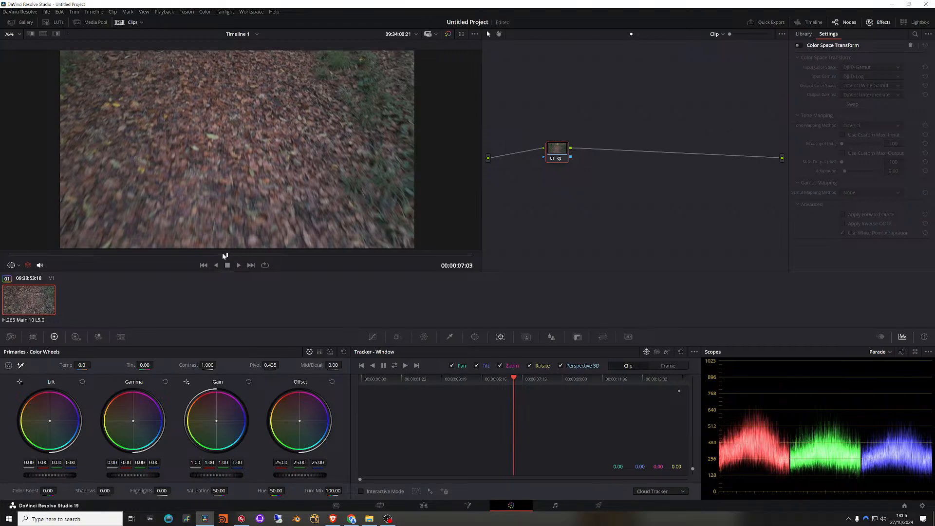
pyautogui.moveTo(222, 257); pyautogui.dragTo(146, 259)
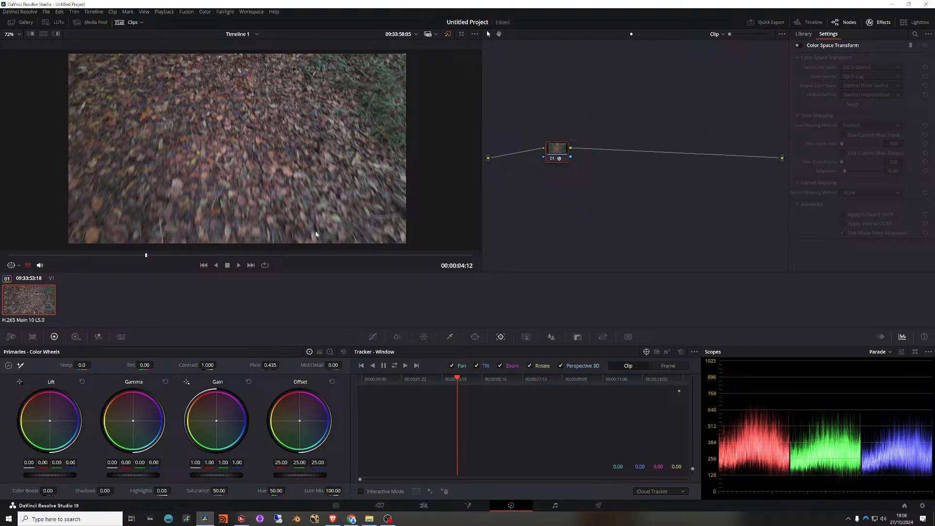
pyautogui.moveTo(357, 256); pyautogui.dragTo(169, 261)
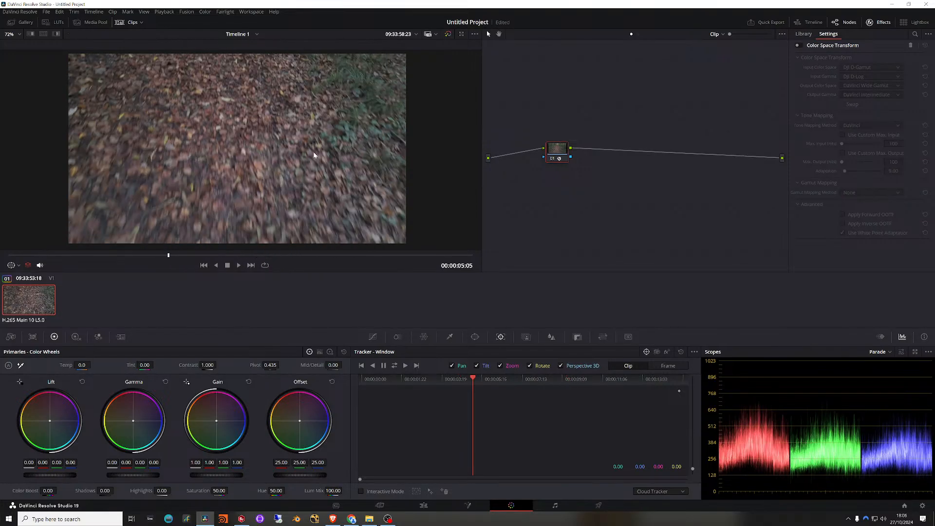
# Step: Enable the Color Space Transform effect on the clip's only node
pyautogui.moveTo(559, 160); pyautogui.dragTo(551, 154)
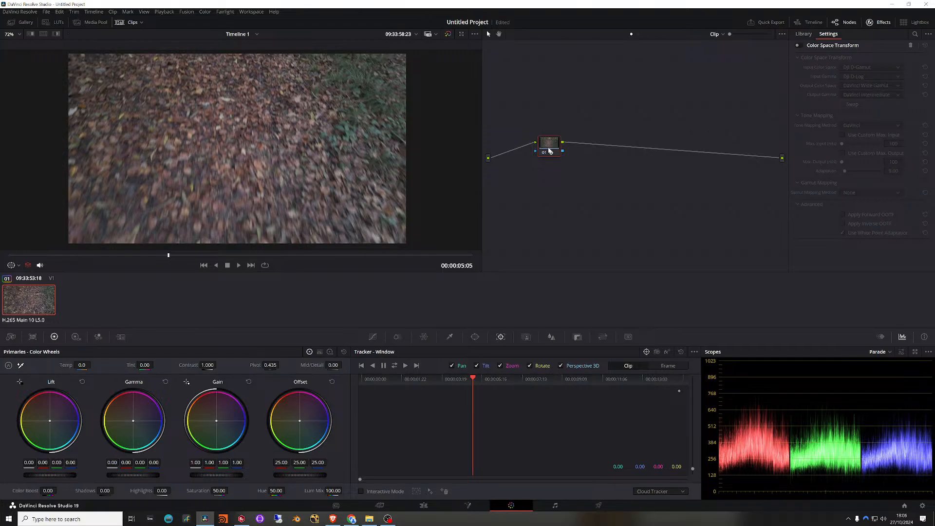
pyautogui.moveTo(550, 151); pyautogui.dragTo(558, 148)
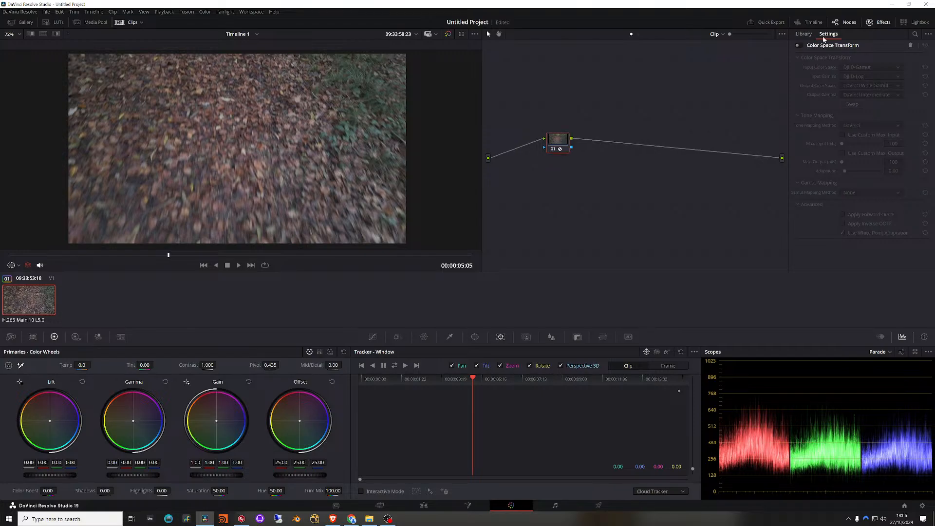
pyautogui.click(797, 46)
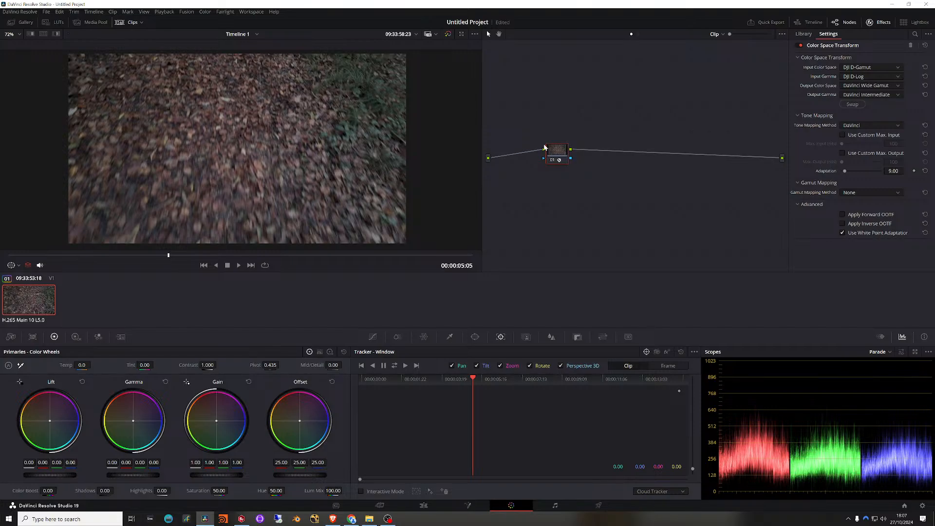
pyautogui.moveTo(556, 158); pyautogui.dragTo(561, 159)
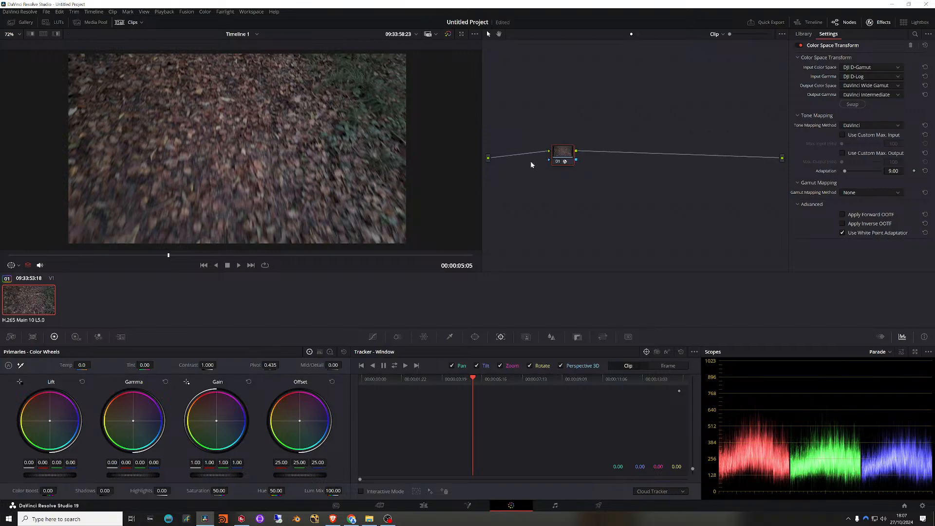
# Step: Apply the Data To Video with Clip LUT to the clip's node
pyautogui.rightClick(560, 154)
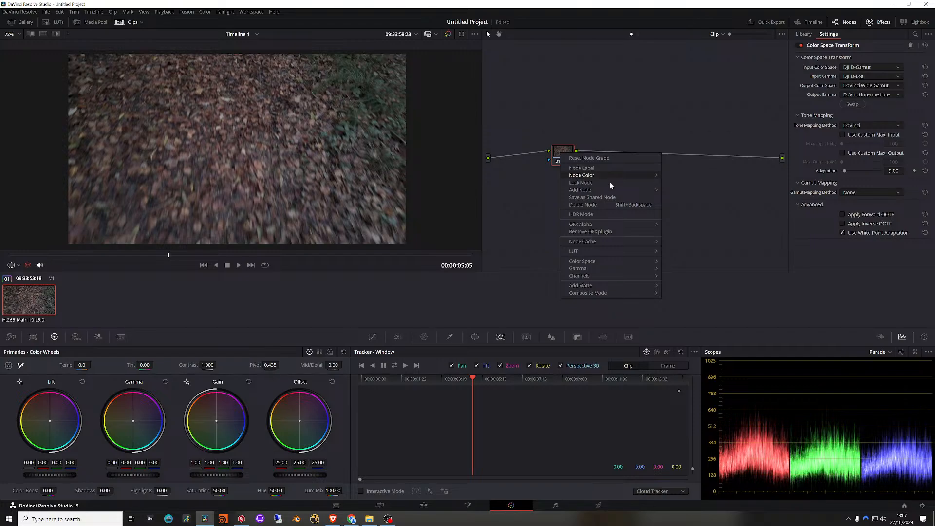
pyautogui.moveTo(619, 250)
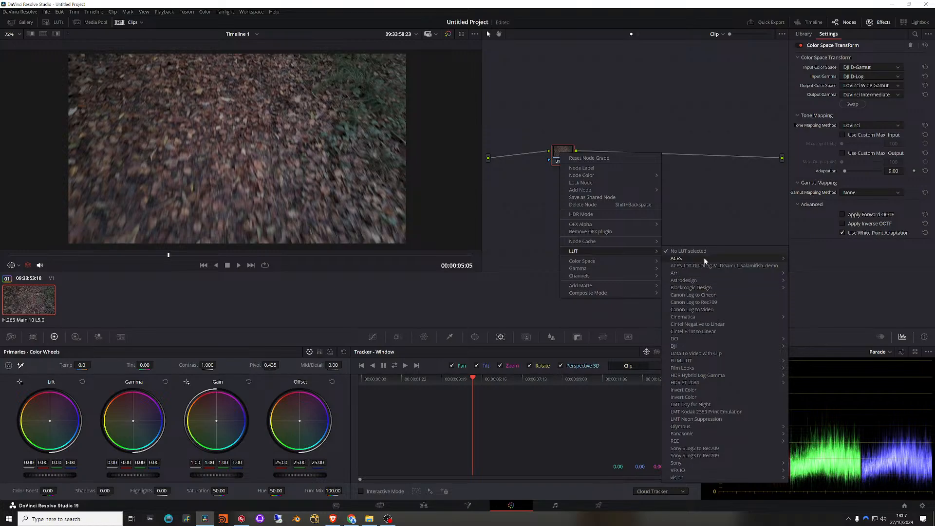
pyautogui.click(719, 352)
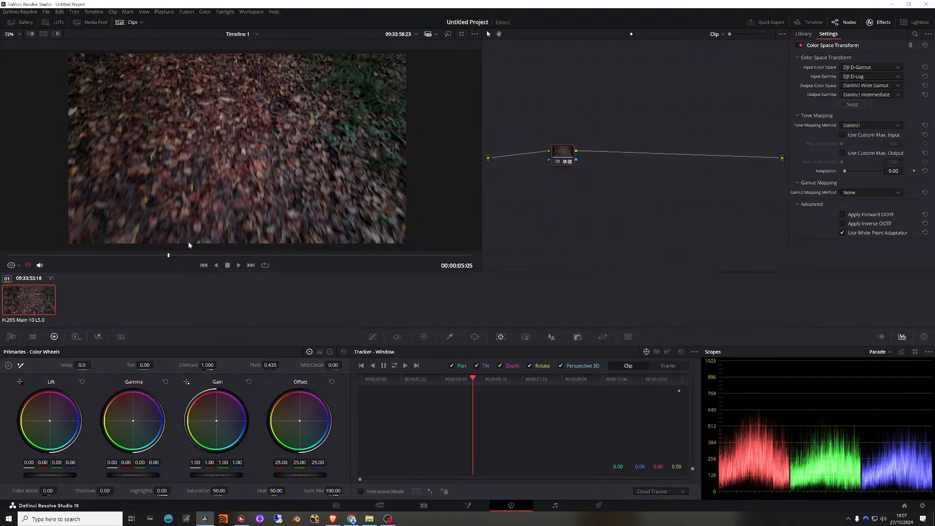
# Step: Move the playhead to the forest path around 00:00:13:16 and set the gain to 1.14 and the contrast to 0.942
pyautogui.moveTo(169, 256); pyautogui.dragTo(428, 255)
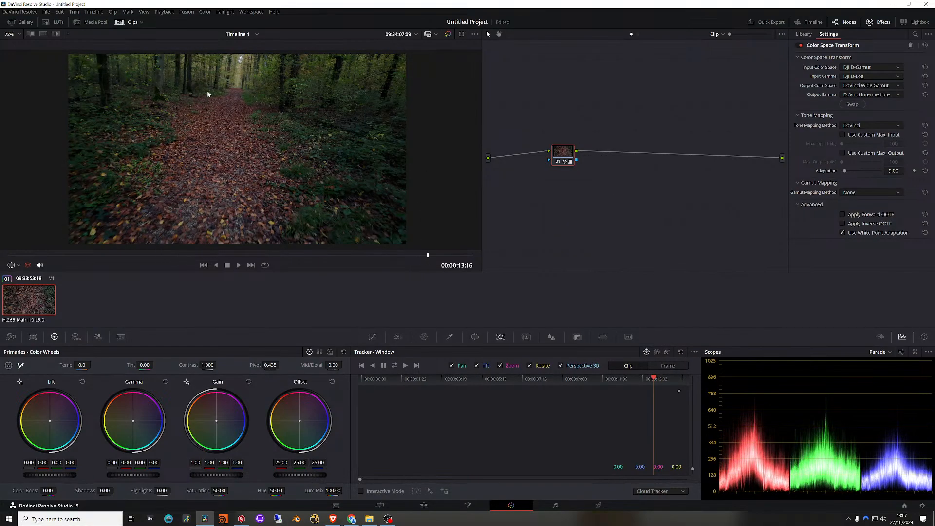
pyautogui.moveTo(227, 476); pyautogui.dragTo(248, 476)
pyautogui.moveTo(207, 365); pyautogui.dragTo(207, 364)
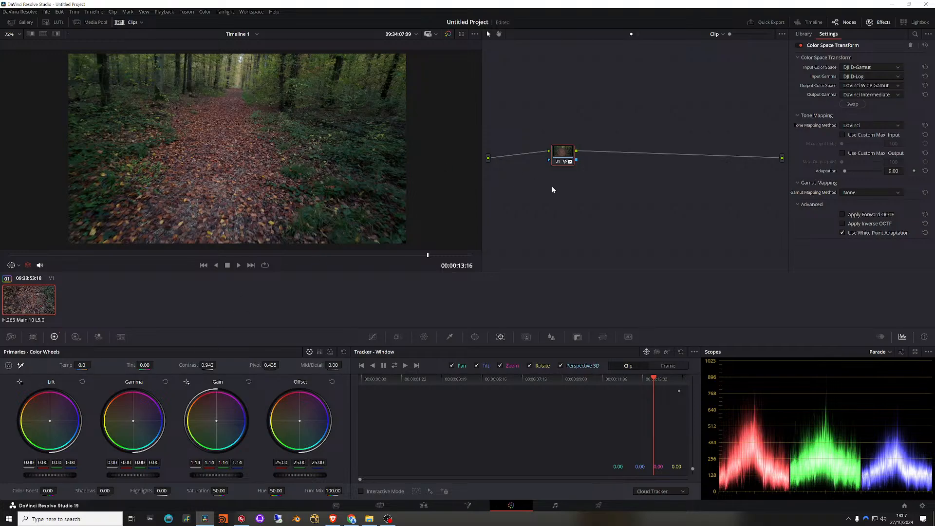
pyautogui.moveTo(563, 157); pyautogui.dragTo(541, 159)
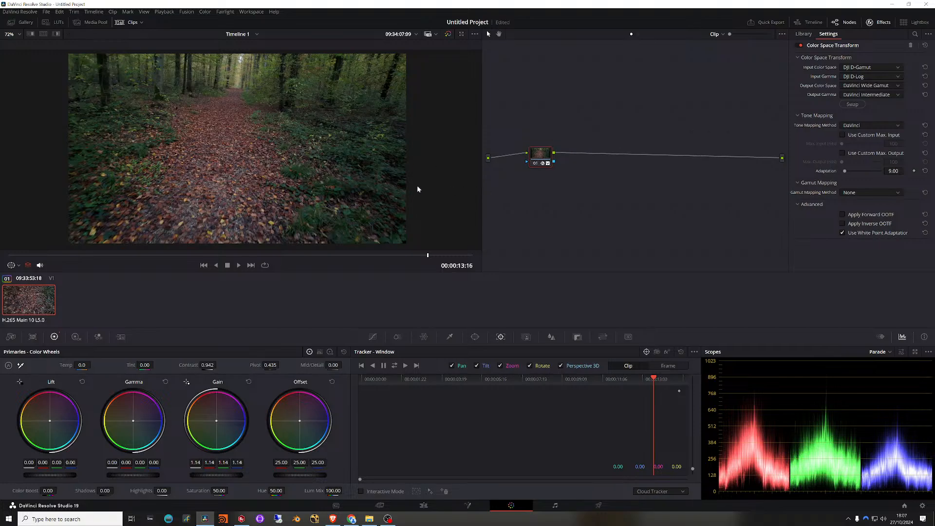
# Step: Check the grade on other frames of the clip, including the one at 00:00:11:24
pyautogui.moveTo(246, 255); pyautogui.dragTo(227, 255)
pyautogui.click(376, 255)
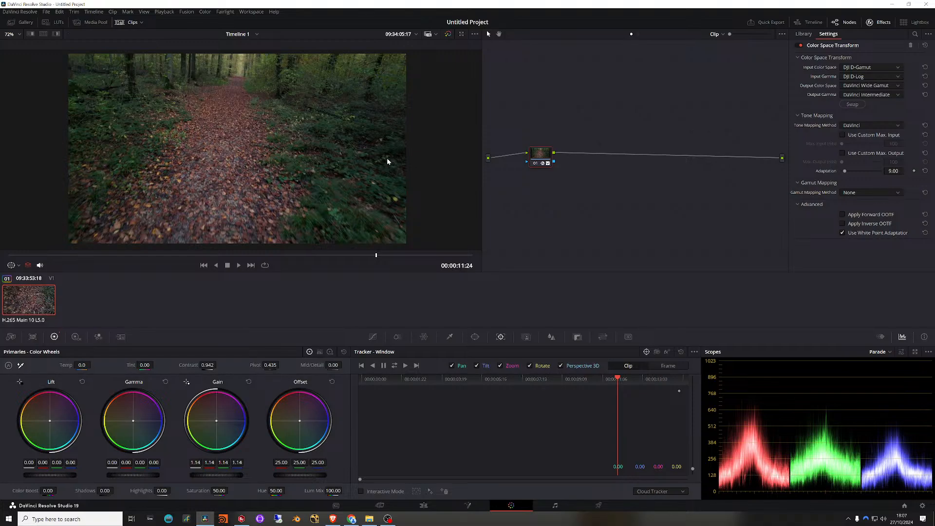
pyautogui.moveTo(537, 158); pyautogui.dragTo(554, 158)
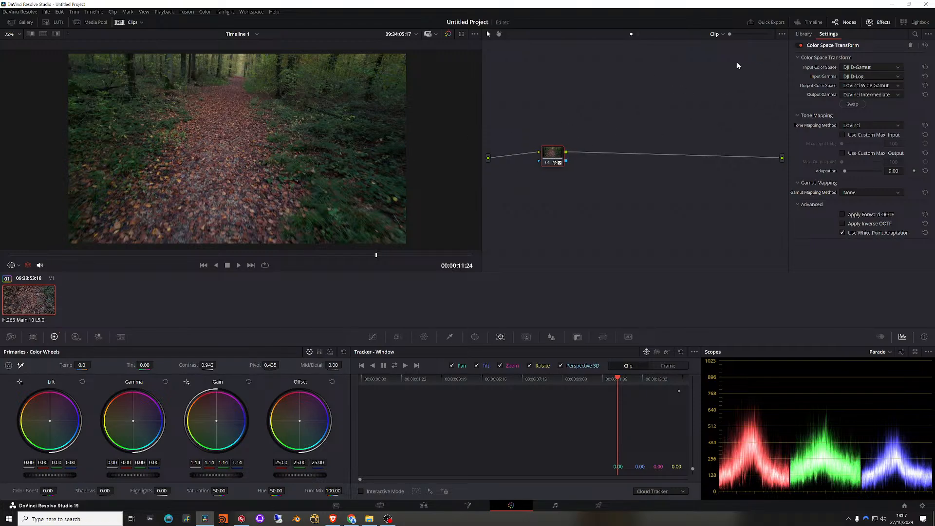
# Step: Search the effects library for "ne"
pyautogui.click(878, 22)
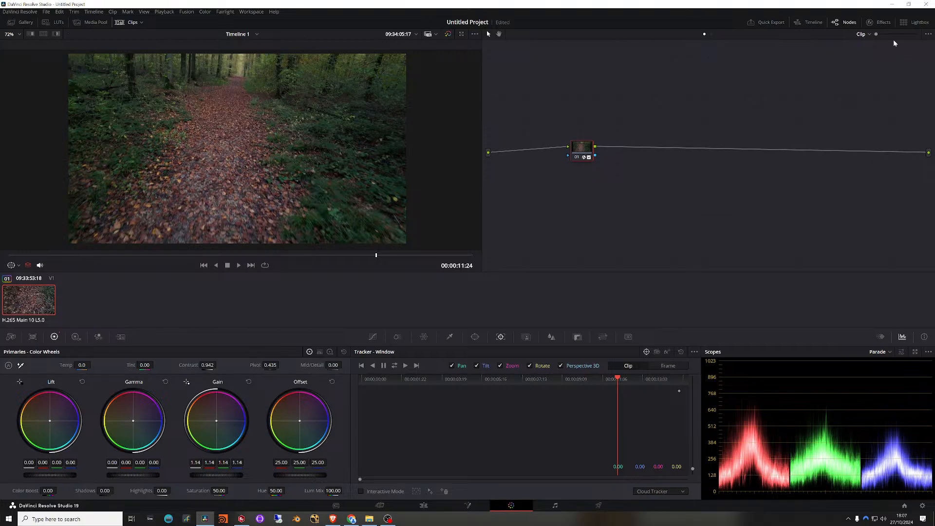
pyautogui.click(878, 23)
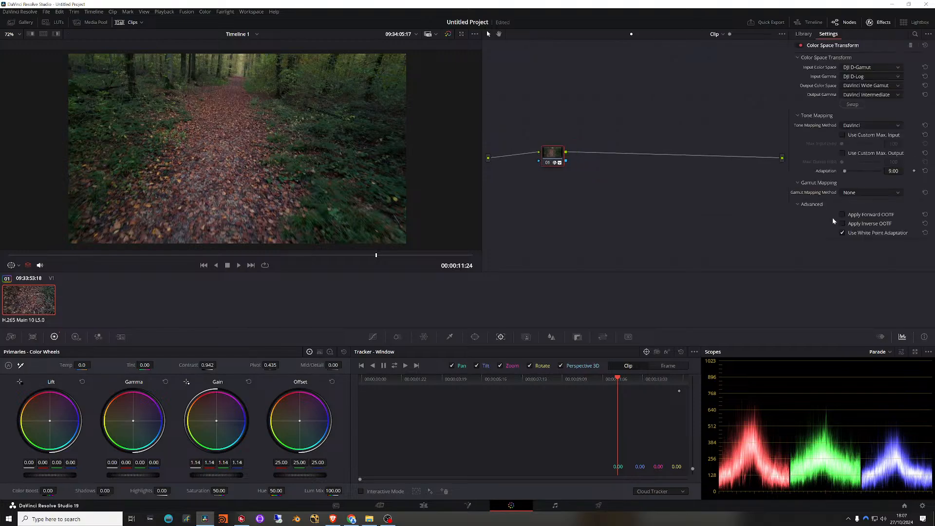
pyautogui.click(915, 34)
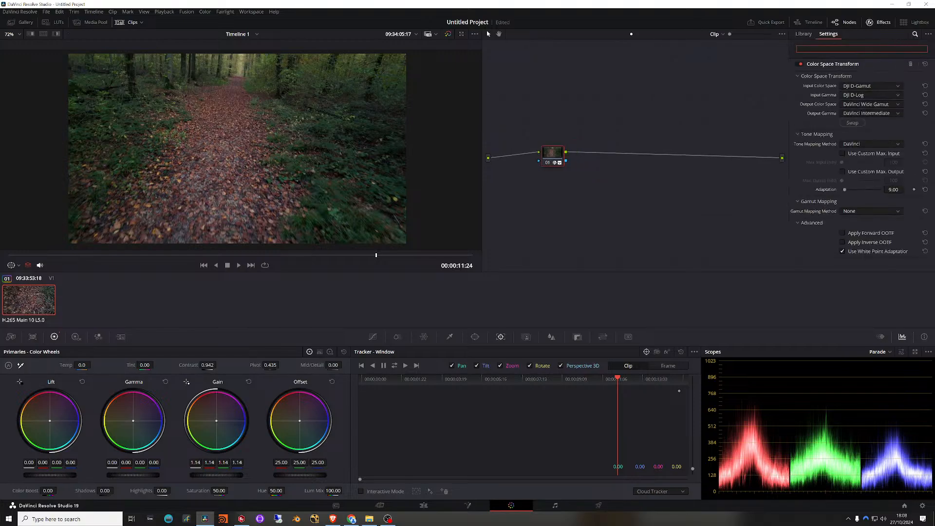
pyautogui.write('ne')
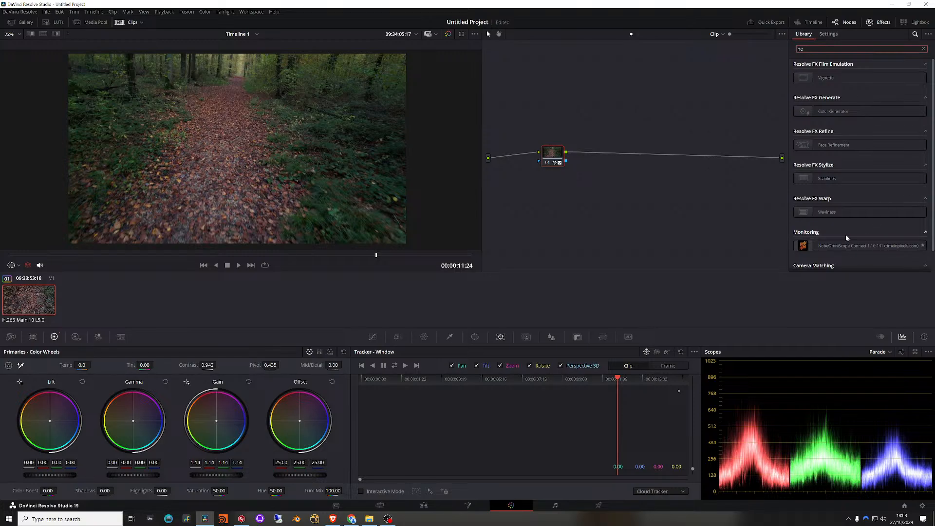
pyautogui.write('a')
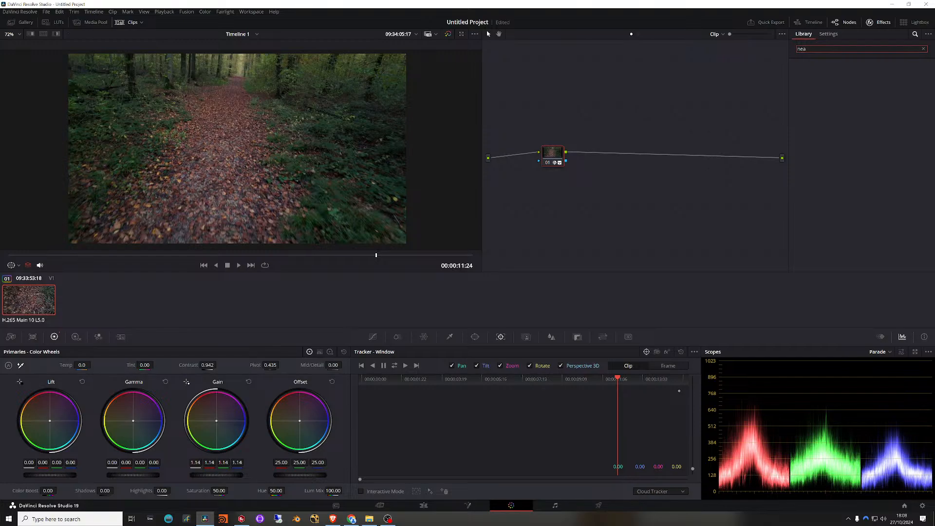
pyautogui.press('BackSpace')
pyautogui.click(635, 36)
pyautogui.moveTo(553, 160); pyautogui.dragTo(547, 159)
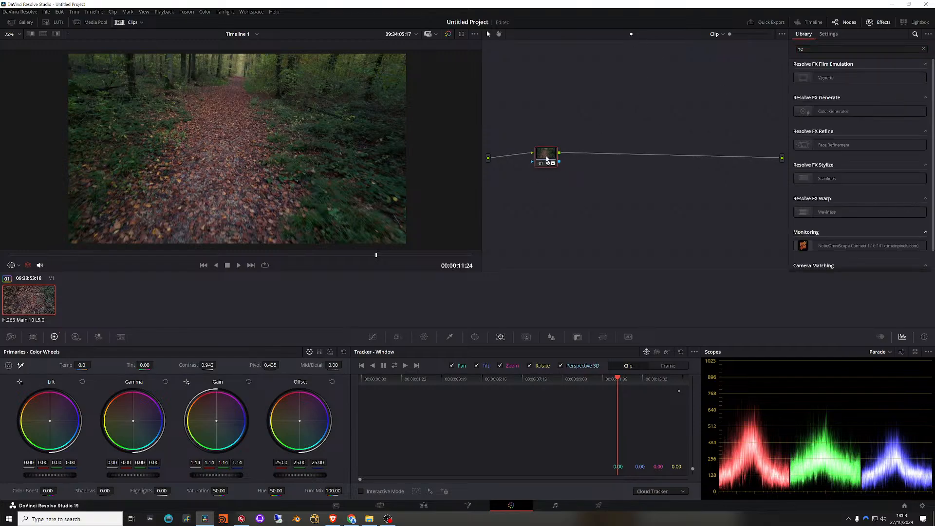
# Step: Add a JPEG export of the timeline with the YUV 422 8 bits codec at 1920 x 1080 HD to the render queue
pyautogui.click(599, 505)
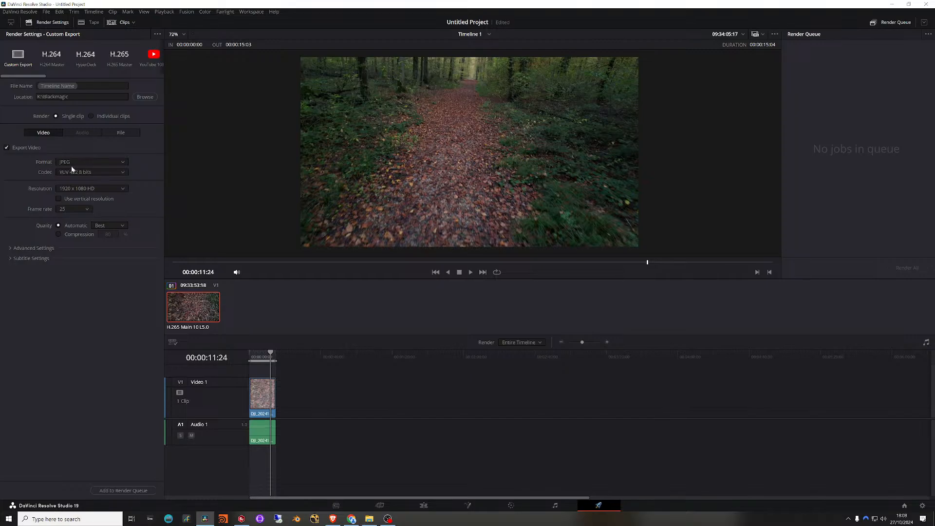
pyautogui.click(86, 174)
pyautogui.click(90, 190)
pyautogui.click(128, 490)
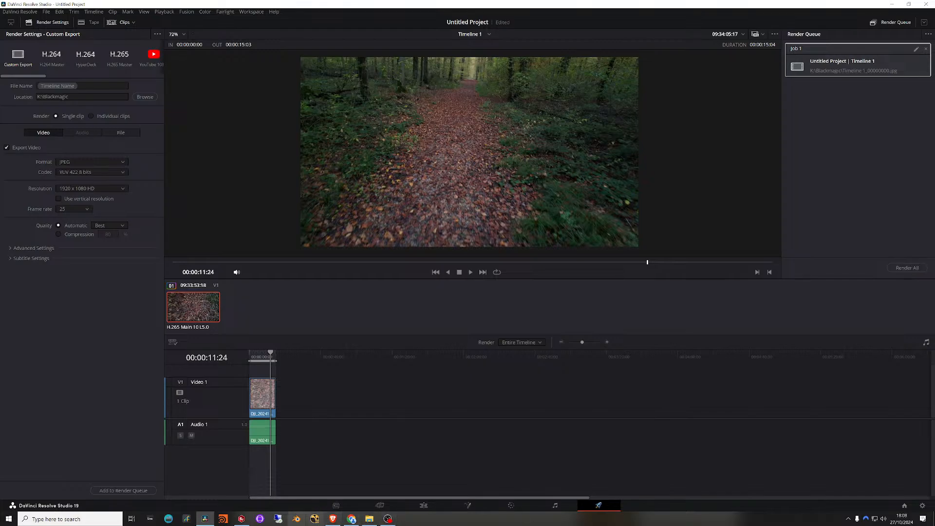
# Step: Switch to SynthEyes and open the image sequence starting with vine_3_0000.jpg, discarding the changes in the current scene
pyautogui.click(240, 519)
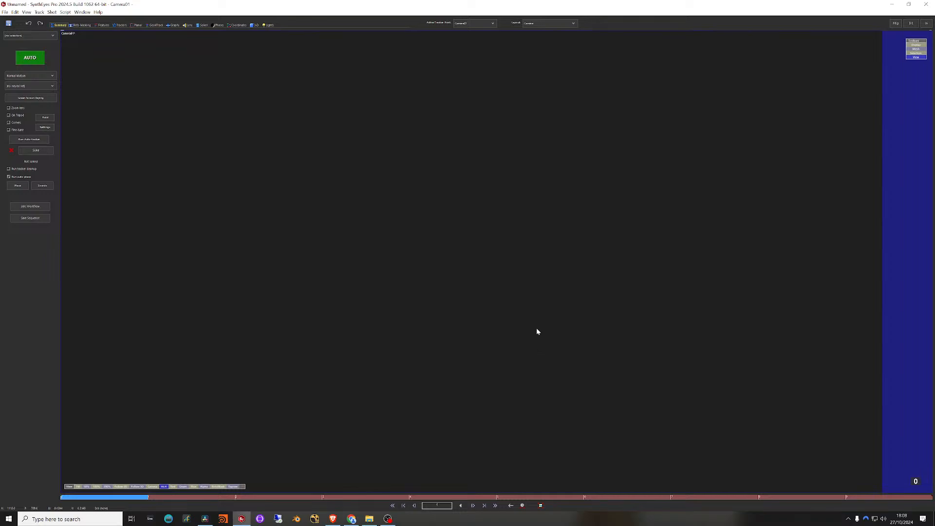
pyautogui.click(5, 11)
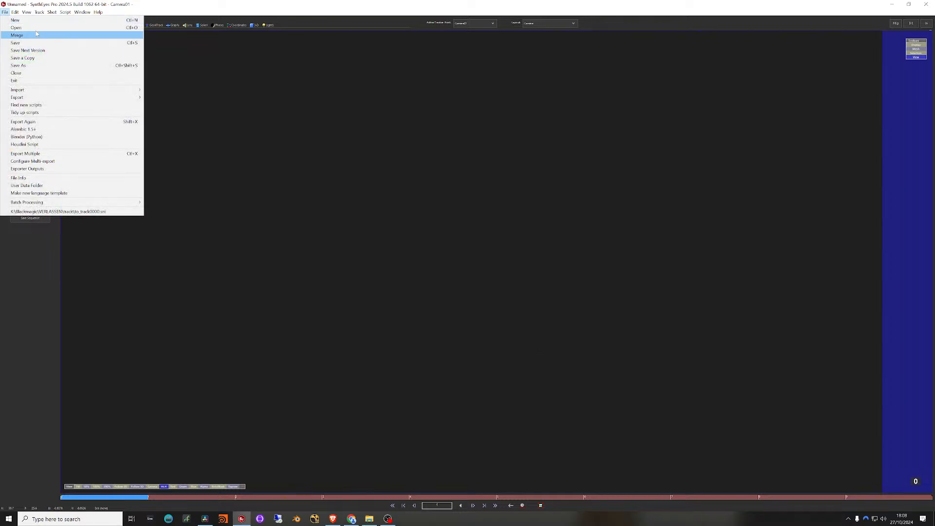
pyautogui.click(35, 34)
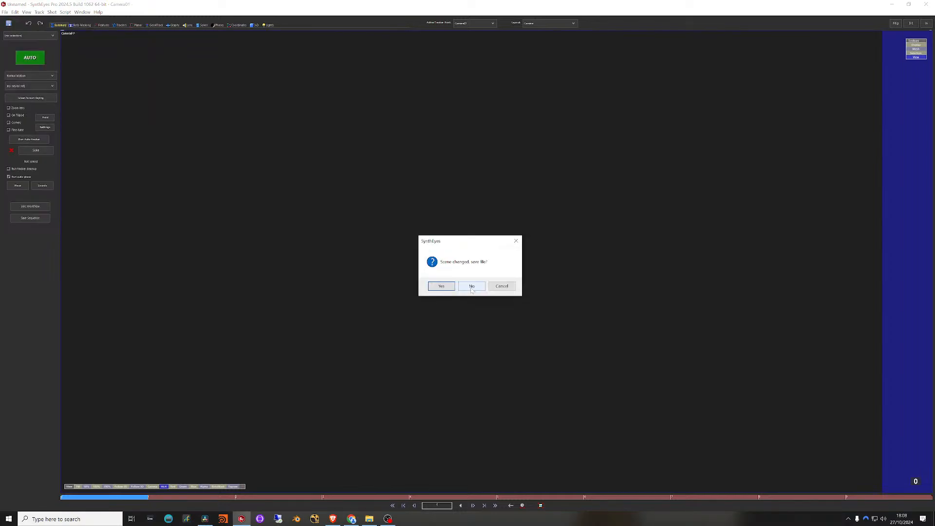
pyautogui.click(471, 287)
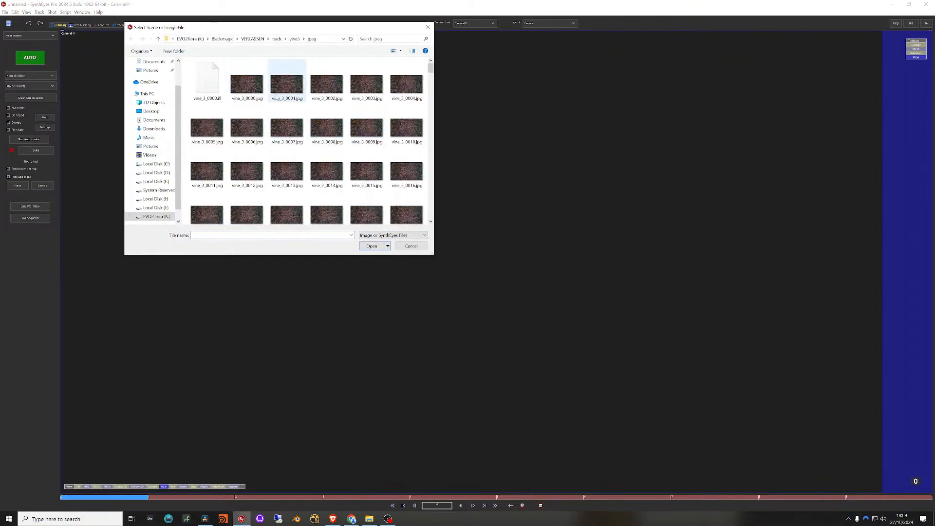
pyautogui.moveTo(430, 70)
pyautogui.mouseDown()
pyautogui.moveTo(438, 213)
pyautogui.moveTo(430, 66)
pyautogui.mouseUp()
pyautogui.click(257, 98)
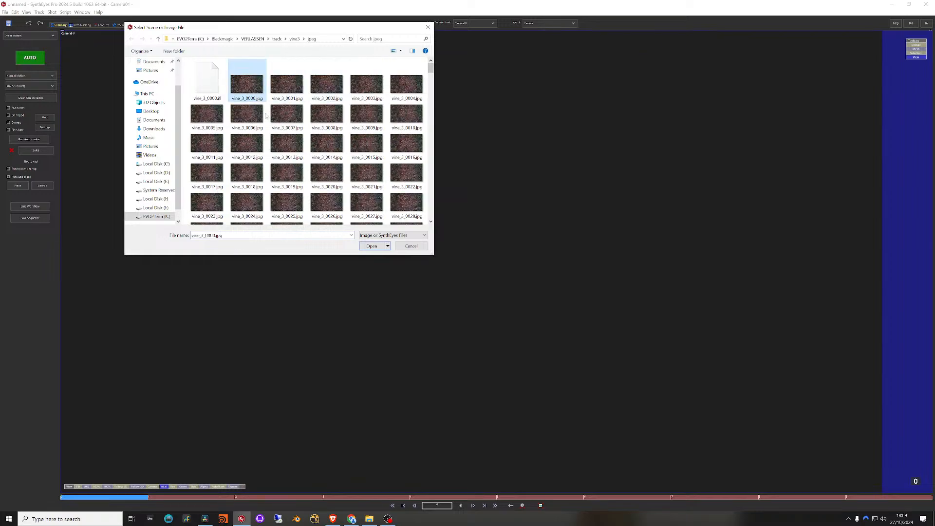
pyautogui.click(373, 244)
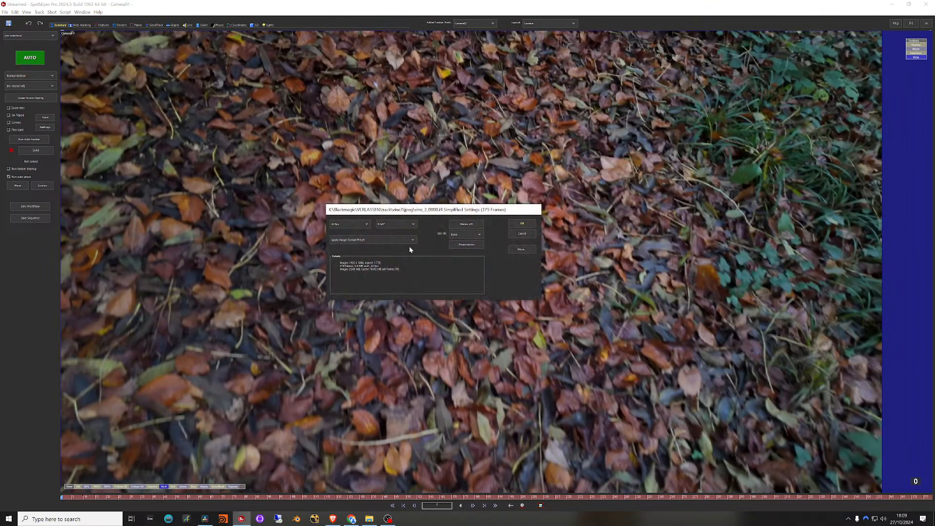
# Step: Set the frame rate of the imported shot to 25 fps
pyautogui.moveTo(441, 215); pyautogui.dragTo(403, 186)
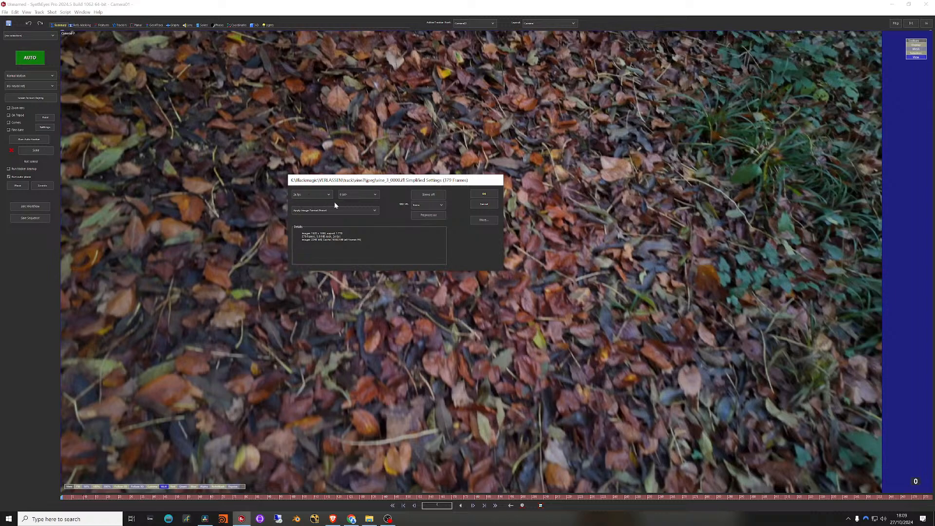
pyautogui.click(312, 195)
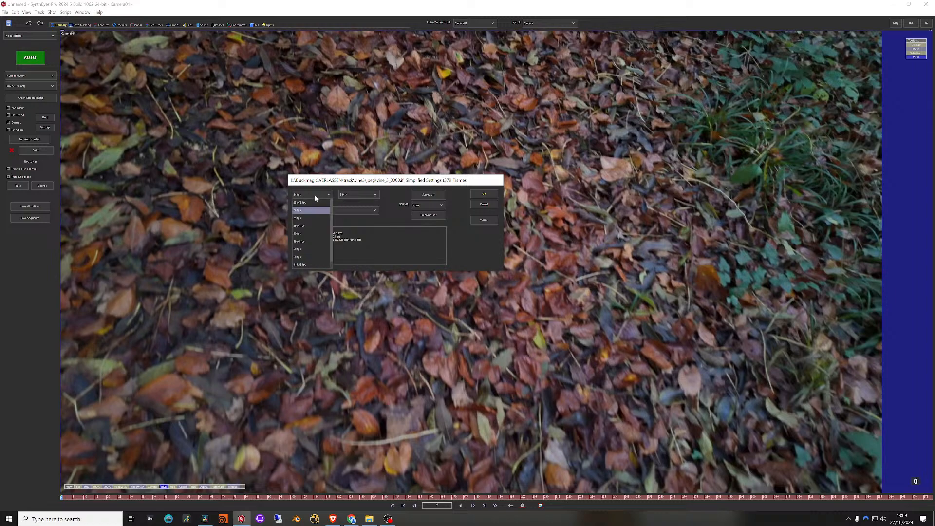
pyautogui.click(299, 218)
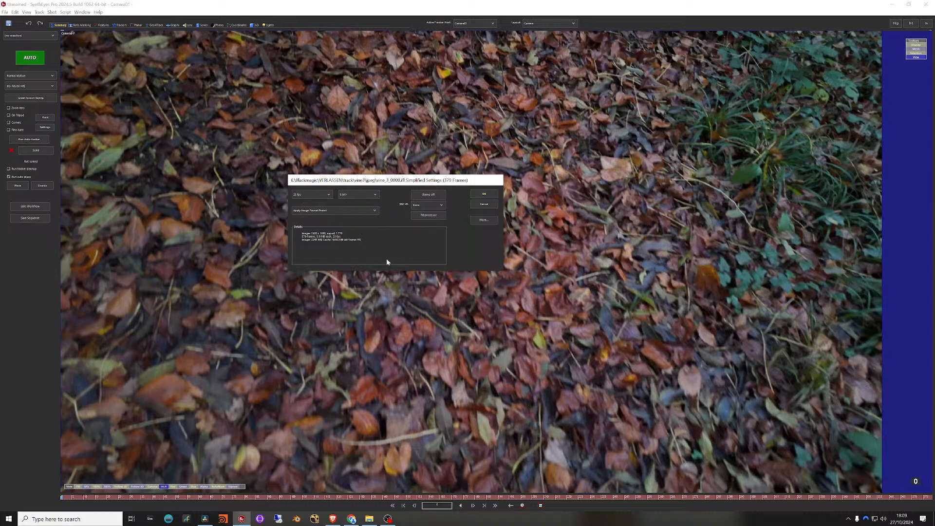
# Step: Go through the noise reduction setting in the image preprocessor and accept the shot settings for the imported sequence
pyautogui.click(428, 215)
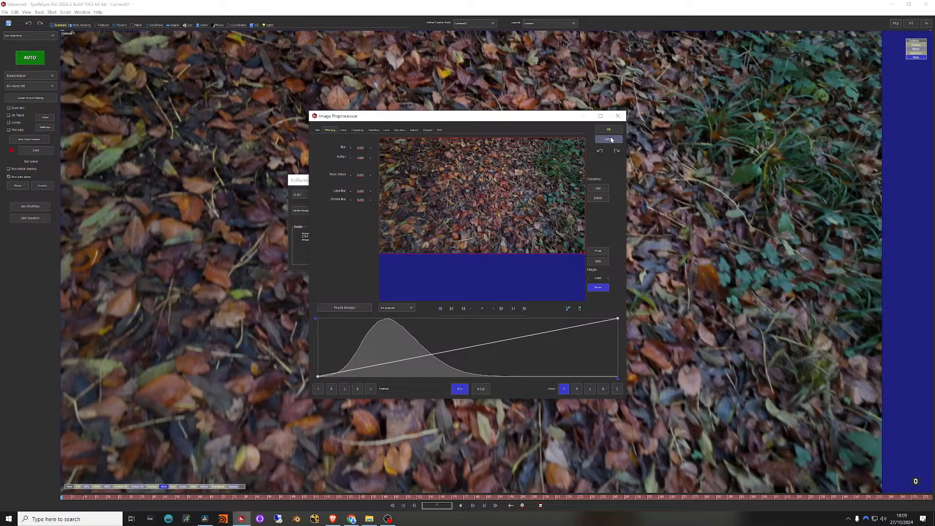
pyautogui.moveTo(360, 174); pyautogui.dragTo(367, 175)
pyautogui.click(608, 129)
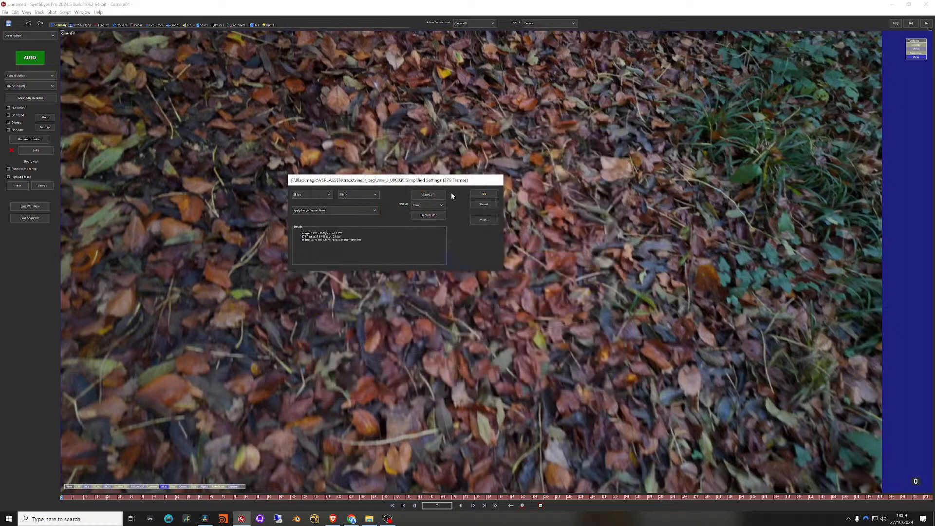
pyautogui.click(477, 193)
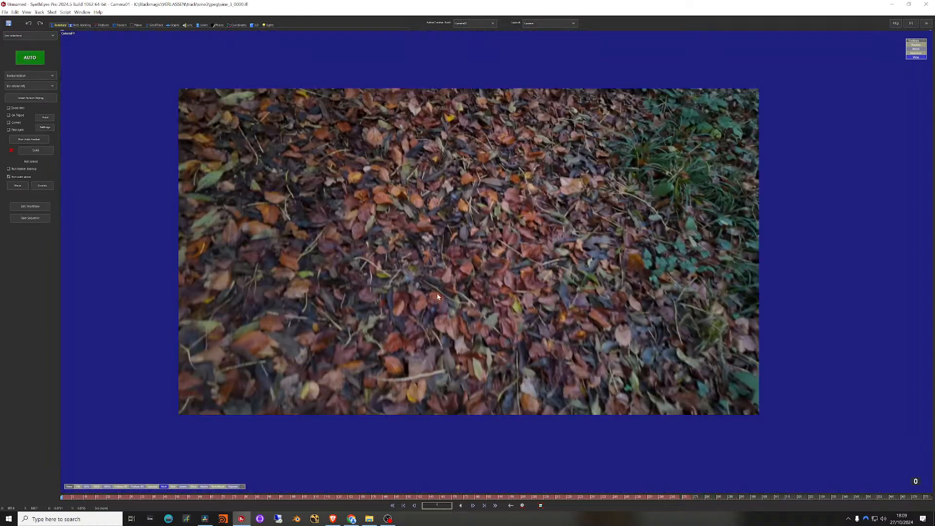
# Step: Scrub and play through the imported sequence to inspect the footage and its motion blur
pyautogui.moveTo(113, 498); pyautogui.dragTo(486, 497)
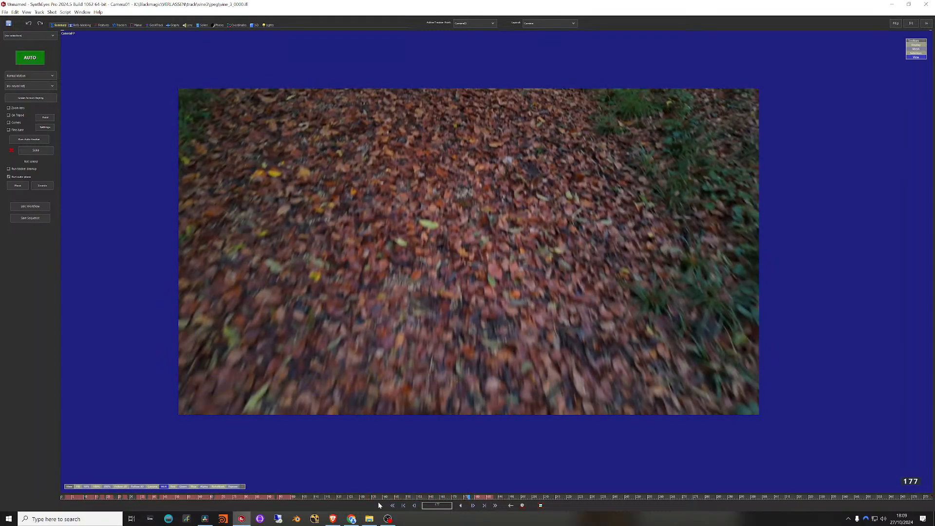
pyautogui.click(473, 505)
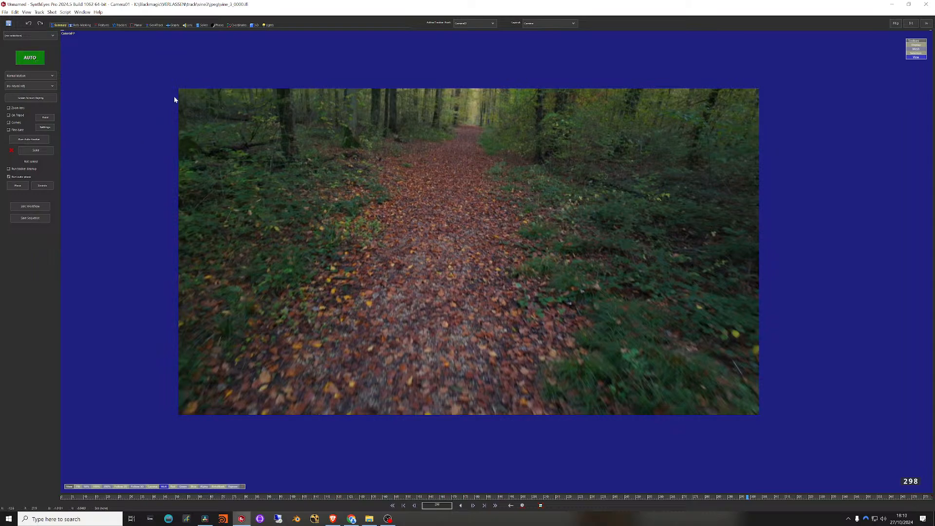
pyautogui.scroll(1, 400, 297)
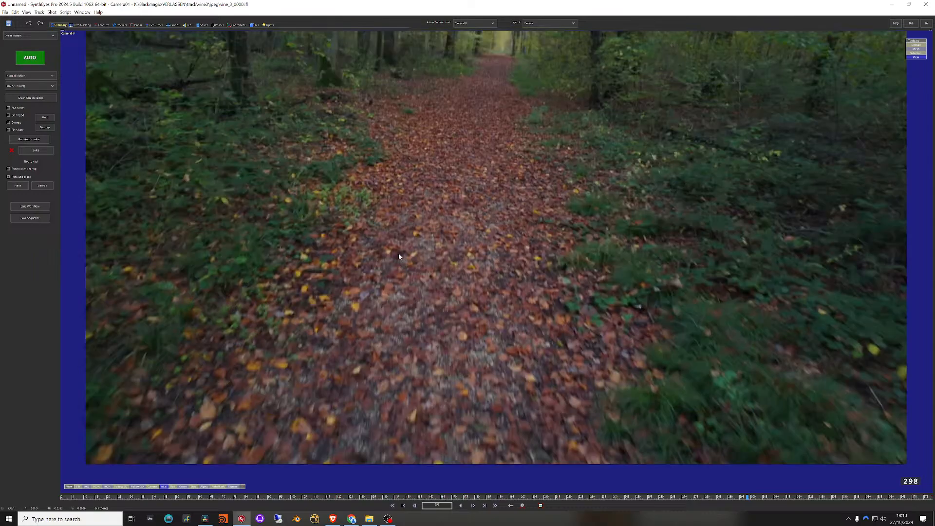
pyautogui.scroll(-2, 400, 251)
pyautogui.scroll(2, 398, 245)
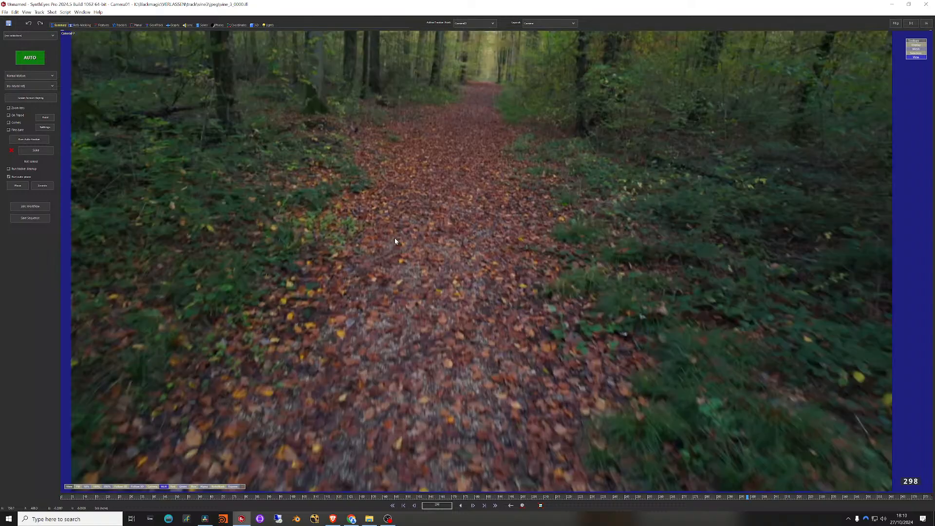
pyautogui.scroll(-1, 395, 240)
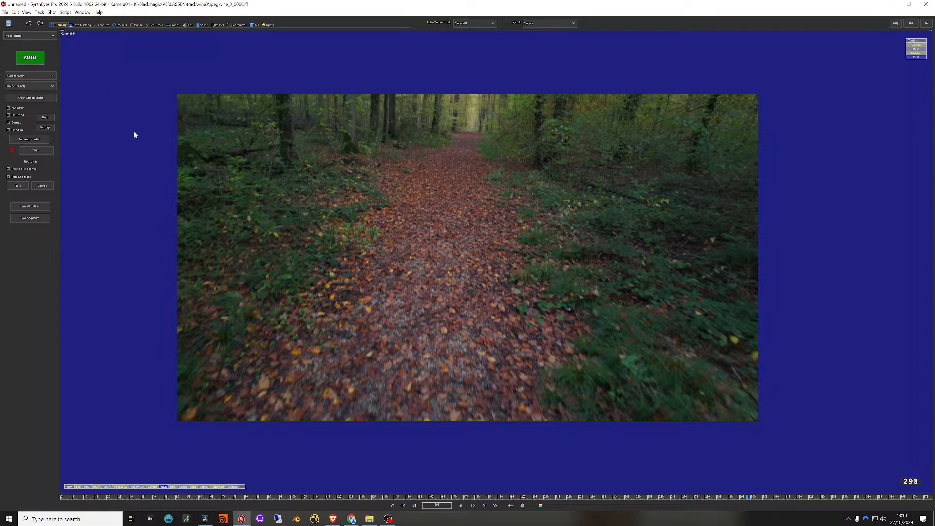
# Step: Open the advanced feature controls, go near the end of the shot and raise the maximum tracker count
pyautogui.click(102, 25)
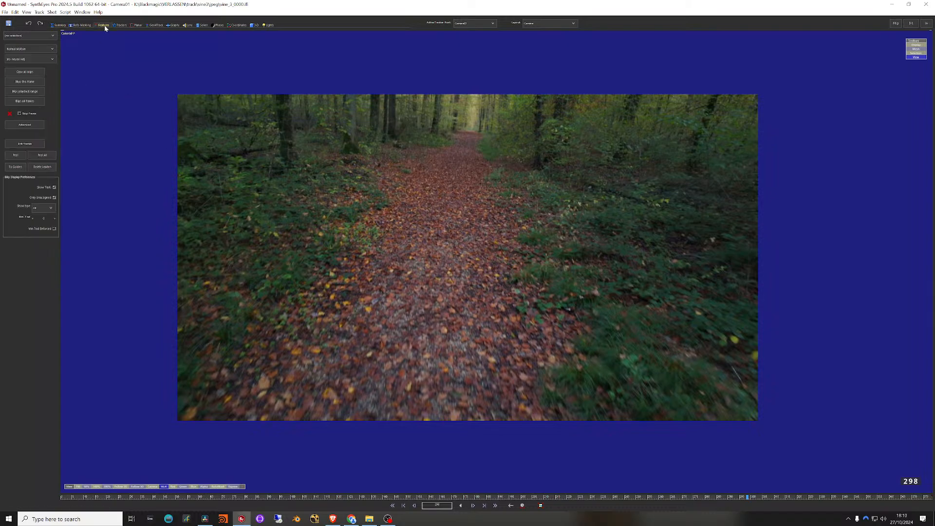
pyautogui.click(24, 125)
pyautogui.moveTo(81, 50); pyautogui.dragTo(274, 86)
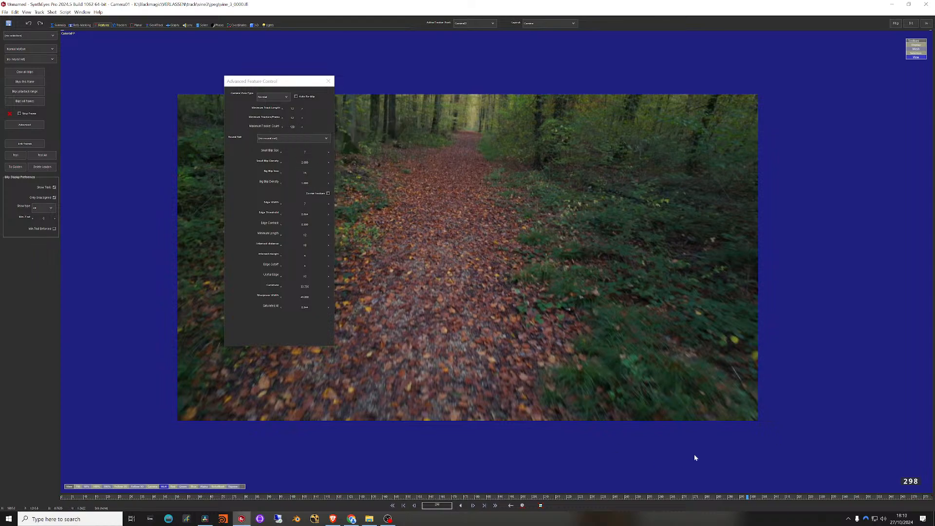
pyautogui.moveTo(773, 497); pyautogui.dragTo(925, 502)
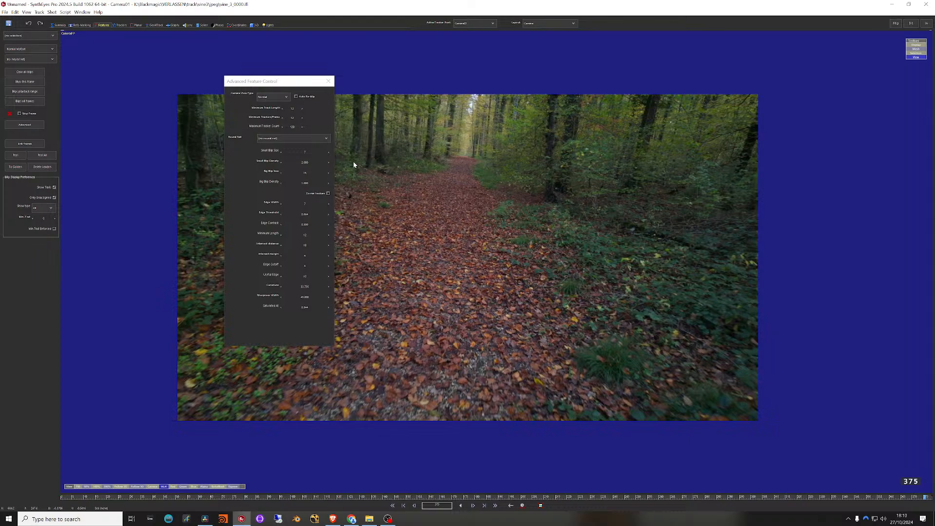
pyautogui.doubleClick(293, 128)
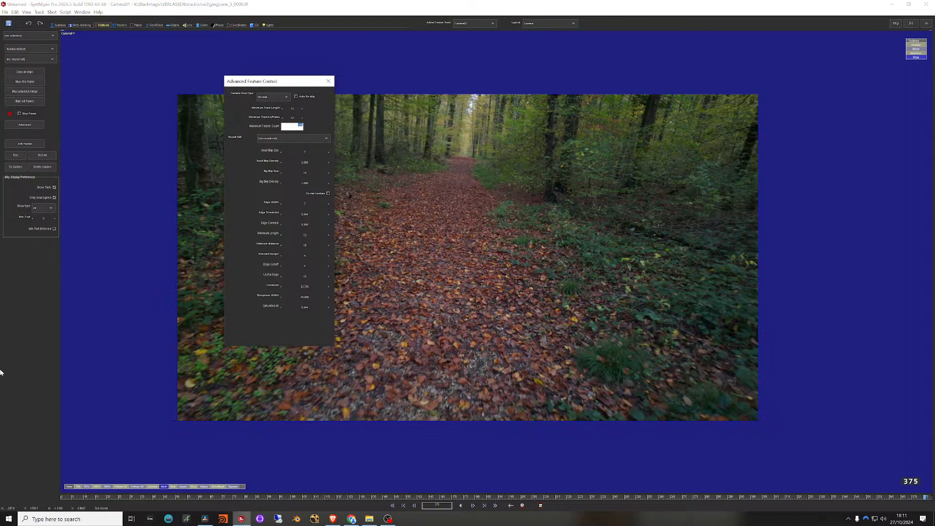
pyautogui.press('Return')
pyautogui.click(352, 238)
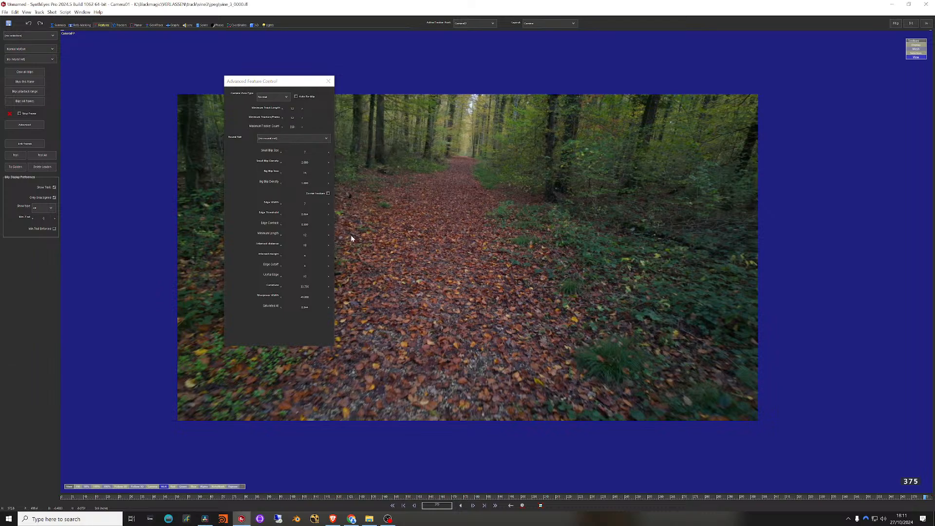
# Step: Set the small blip size to 8, increase the big blip size, and generate trackers by blipping all frames and peeling all
pyautogui.moveTo(305, 152); pyautogui.dragTo(306, 155)
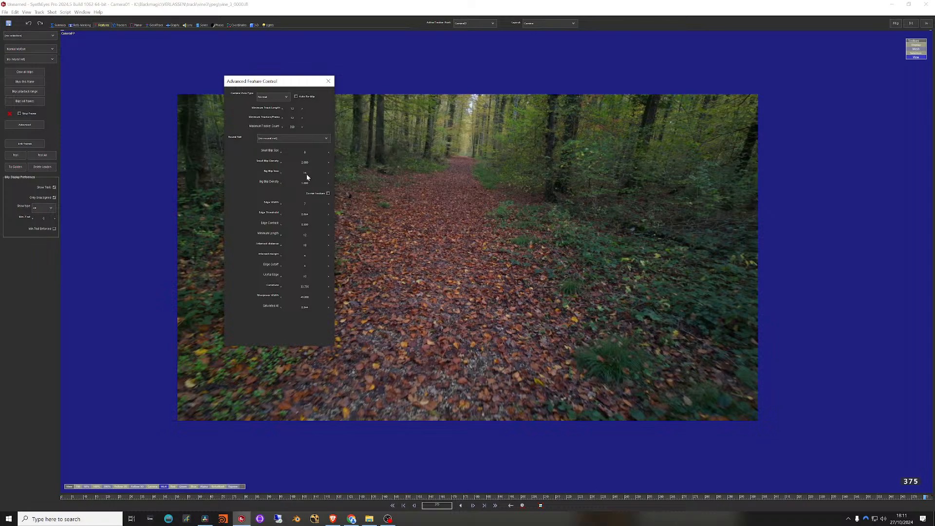
pyautogui.moveTo(305, 174); pyautogui.dragTo(354, 173)
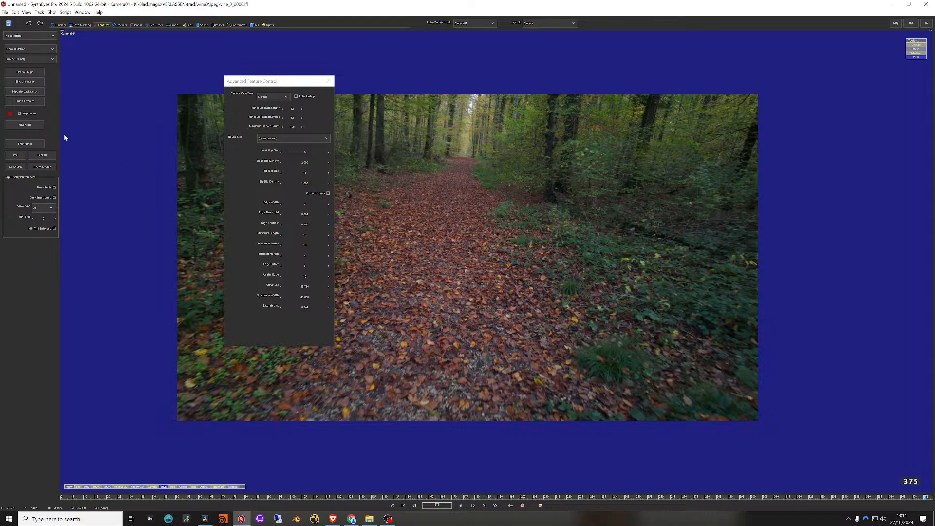
pyautogui.click(39, 101)
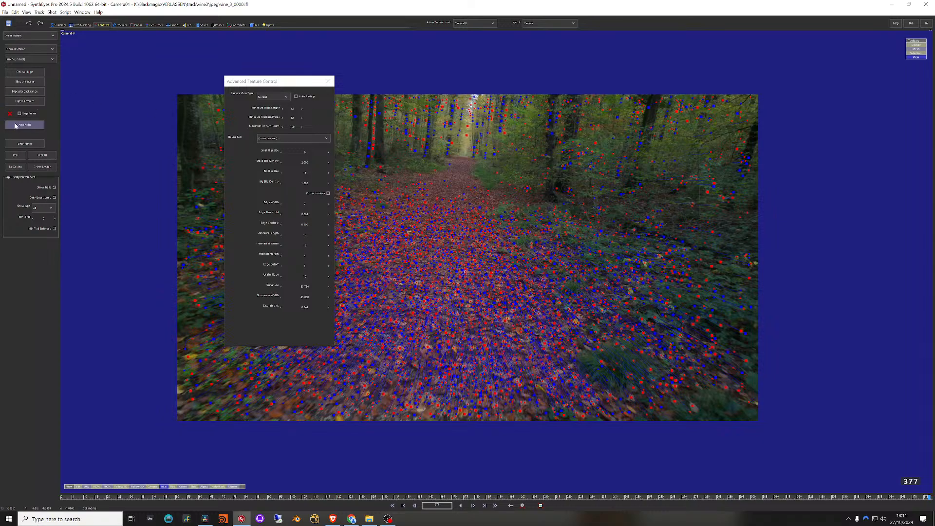
pyautogui.click(48, 156)
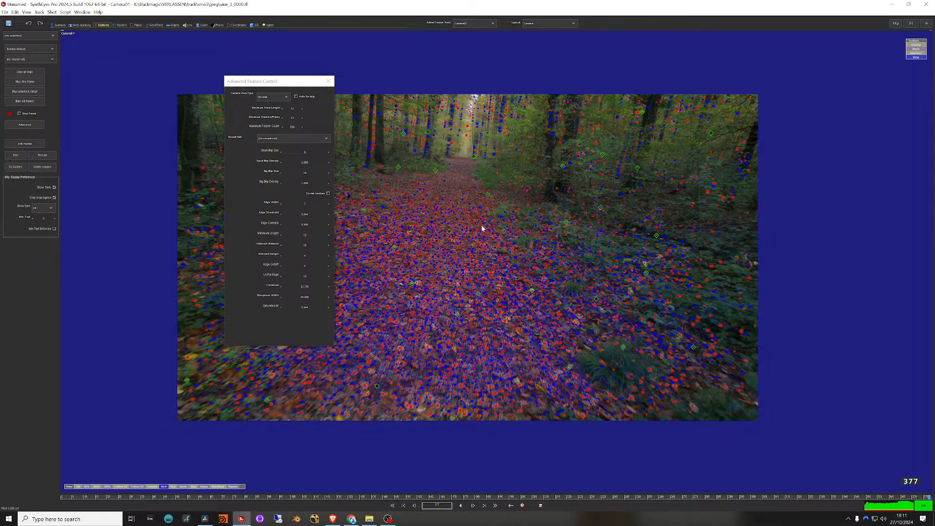
# Step: Increase the small and big blip sizes further, generate additional trackers from blips on all frames, and close the advanced feature controls
pyautogui.moveTo(273, 81); pyautogui.dragTo(153, 84)
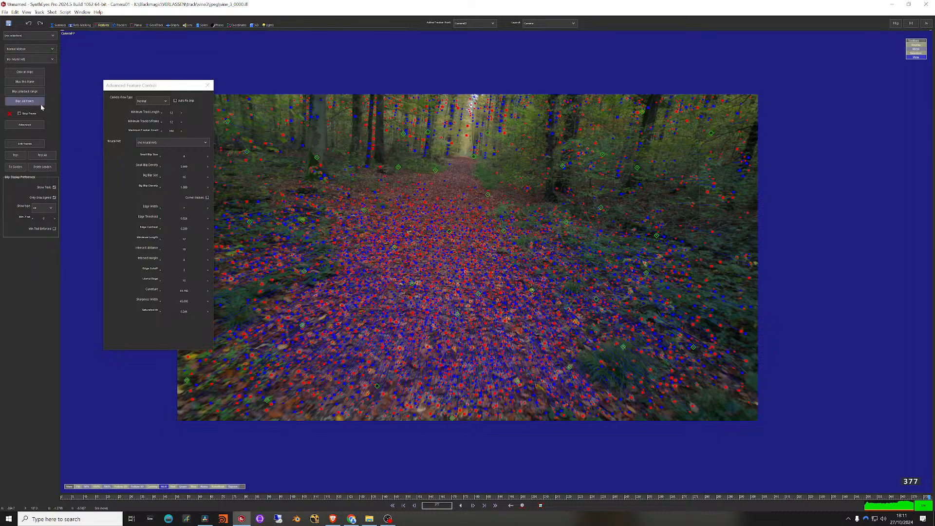
pyautogui.doubleClick(189, 158)
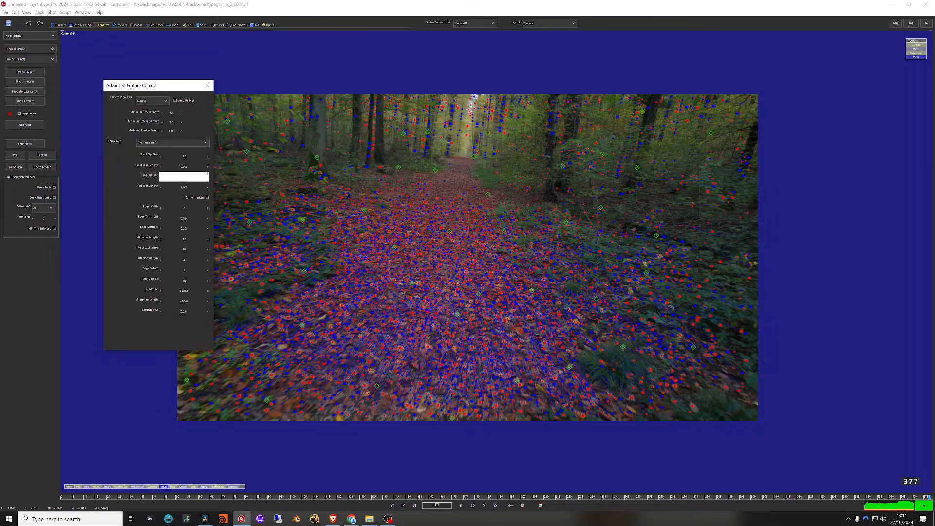
pyautogui.press('Return')
pyautogui.click(31, 104)
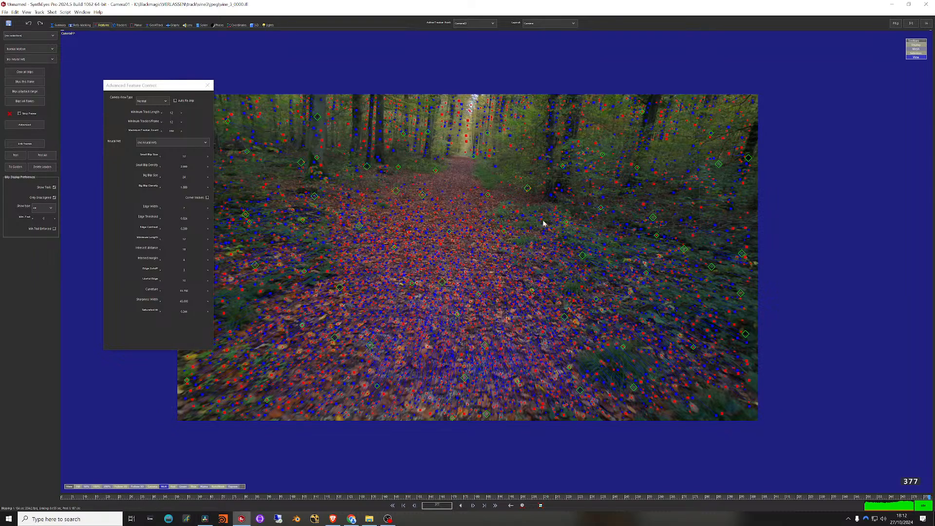
pyautogui.click(208, 85)
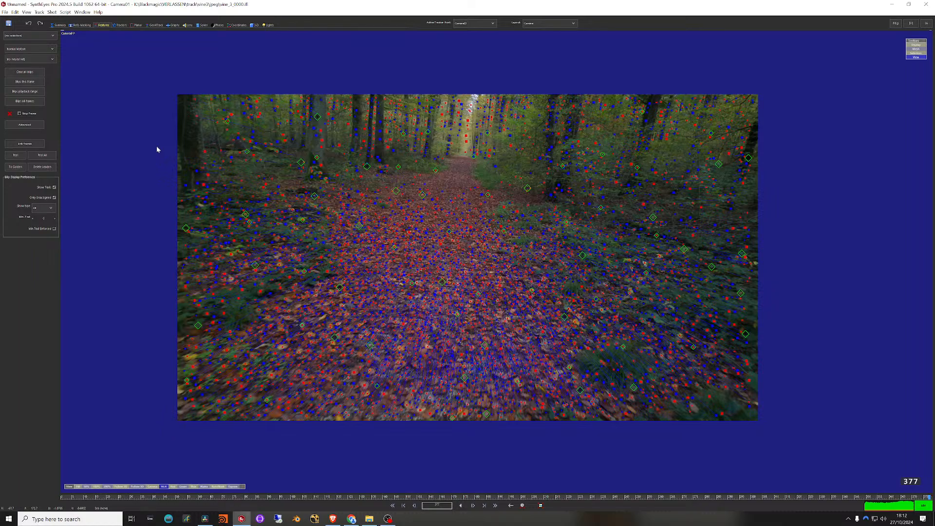
# Step: Look through the full list of generated trackers in the Graph Editor and close it
pyautogui.press('F7')
pyautogui.moveTo(258, 112); pyautogui.dragTo(284, 83)
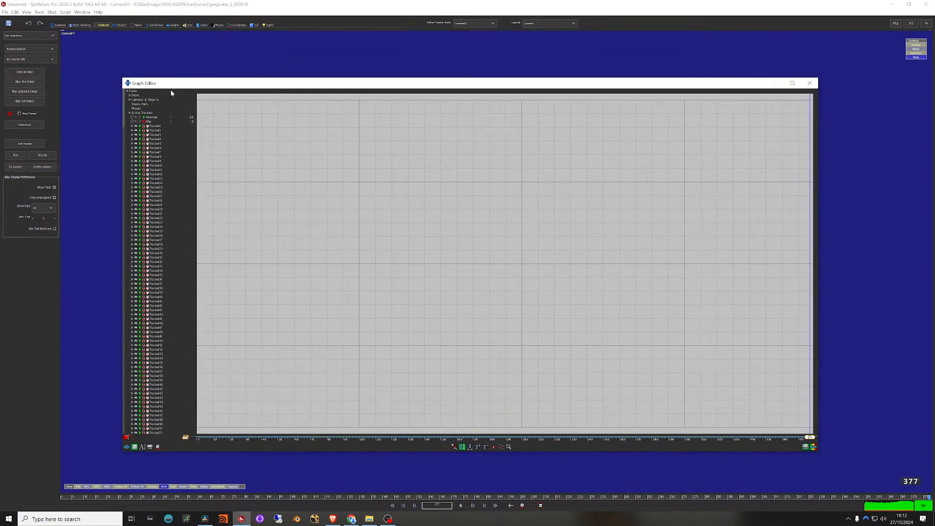
pyautogui.scroll(-20, 163, 226)
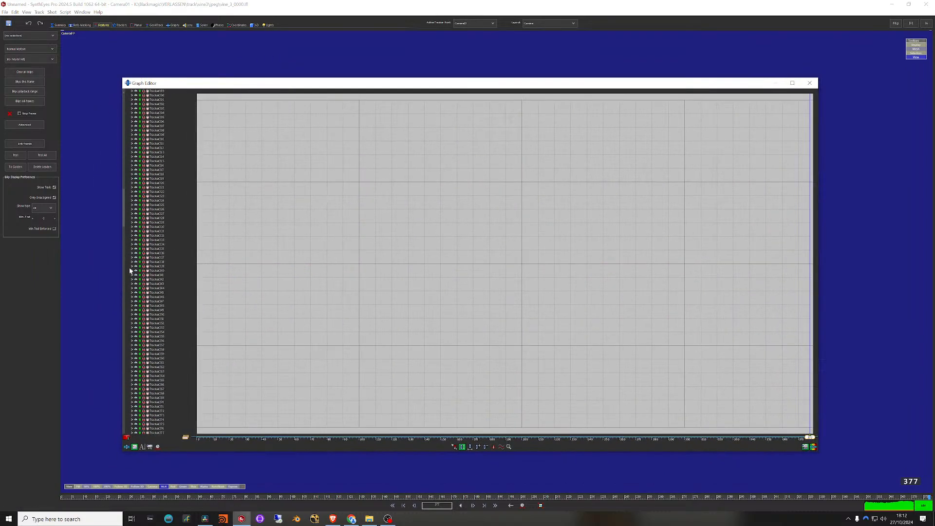
pyautogui.scroll(-20, 156, 244)
pyautogui.scroll(-15, 189, 332)
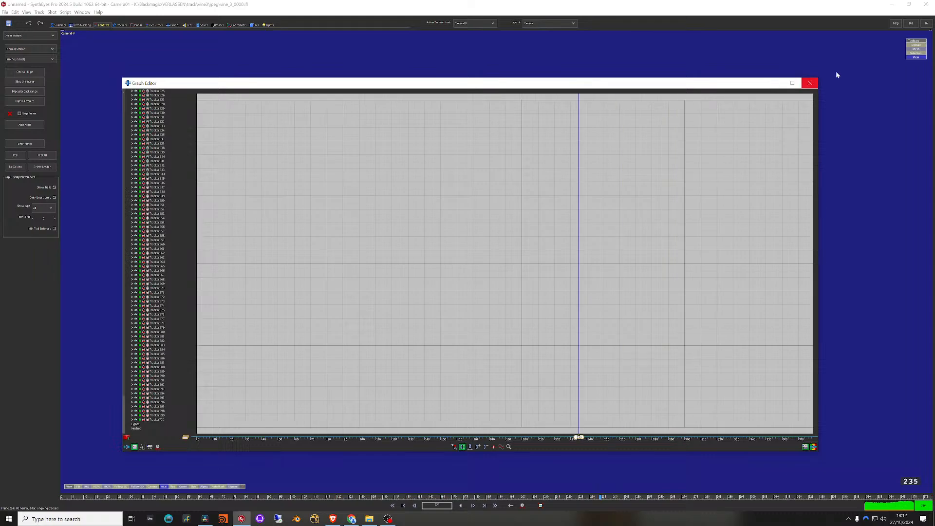
pyautogui.click(809, 82)
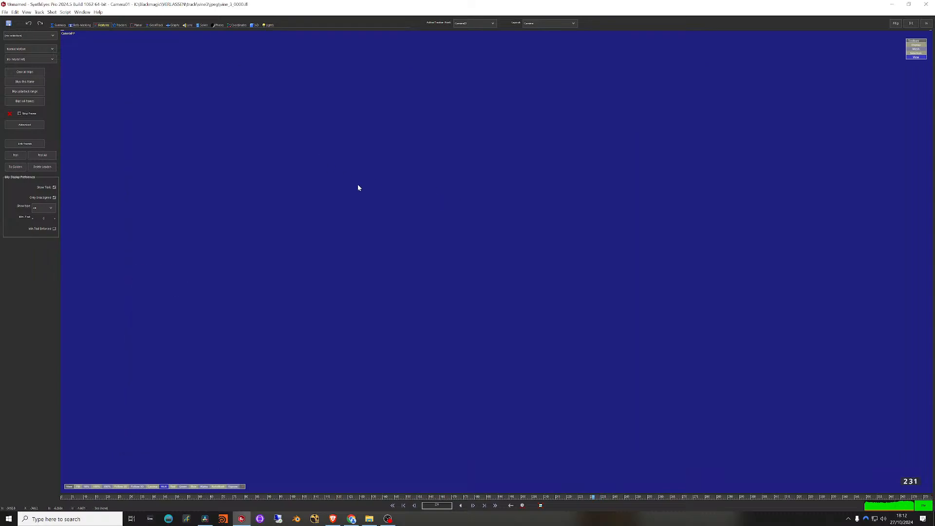
# Step: Go to the last frame and expand the camera view to fit the image
pyautogui.press('End')
pyautogui.click(82, 12)
pyautogui.moveTo(46, 16)
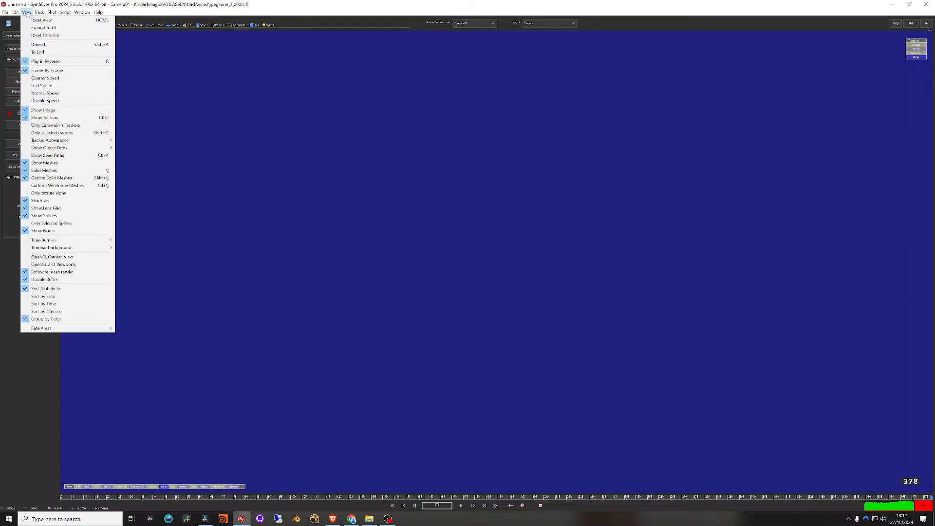
pyautogui.click(44, 28)
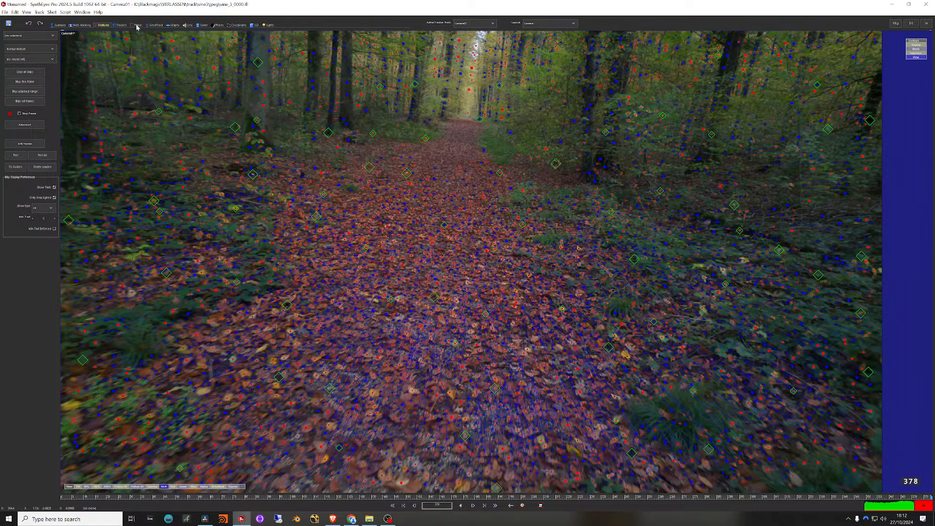
# Step: Switch to the solver controls and scrub through the shot to check how the trackers follow the ground and trees
pyautogui.click(203, 25)
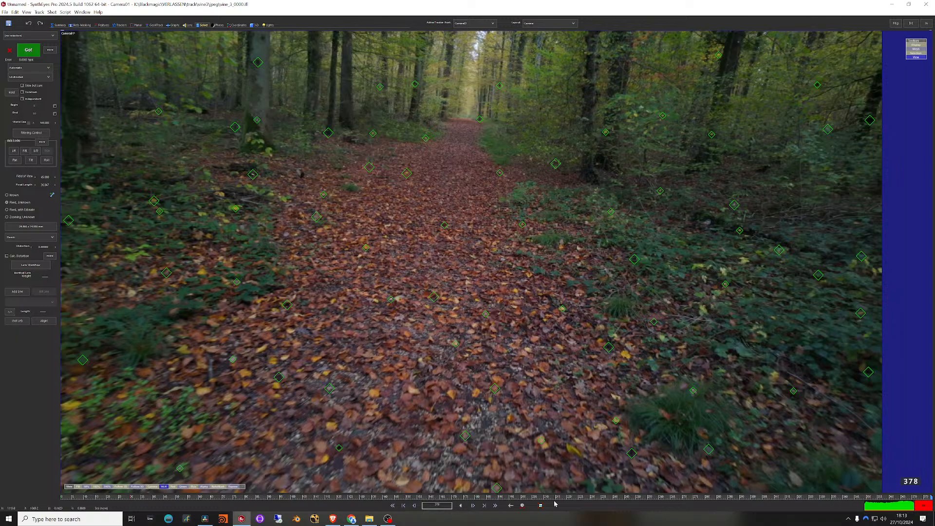
pyautogui.scroll(-2, 403, 283)
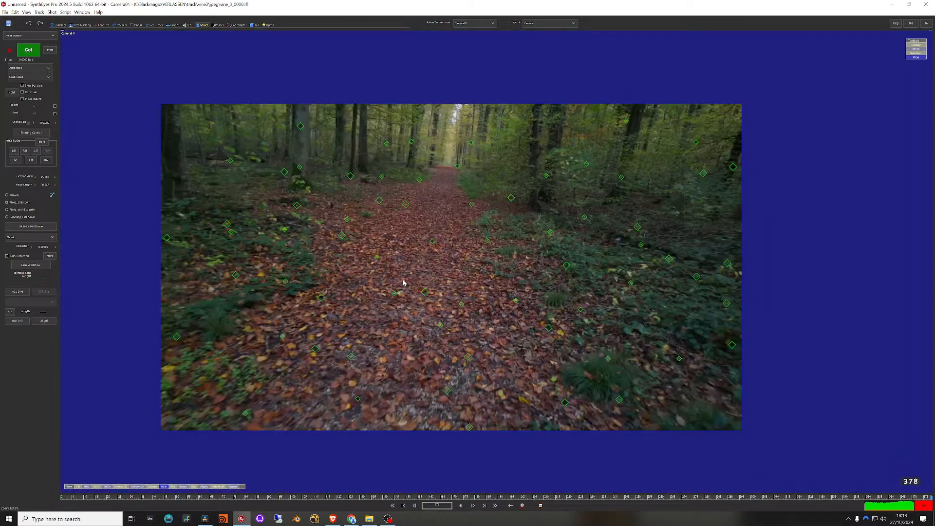
pyautogui.moveTo(454, 291); pyautogui.dragTo(453, 286, button='middle')
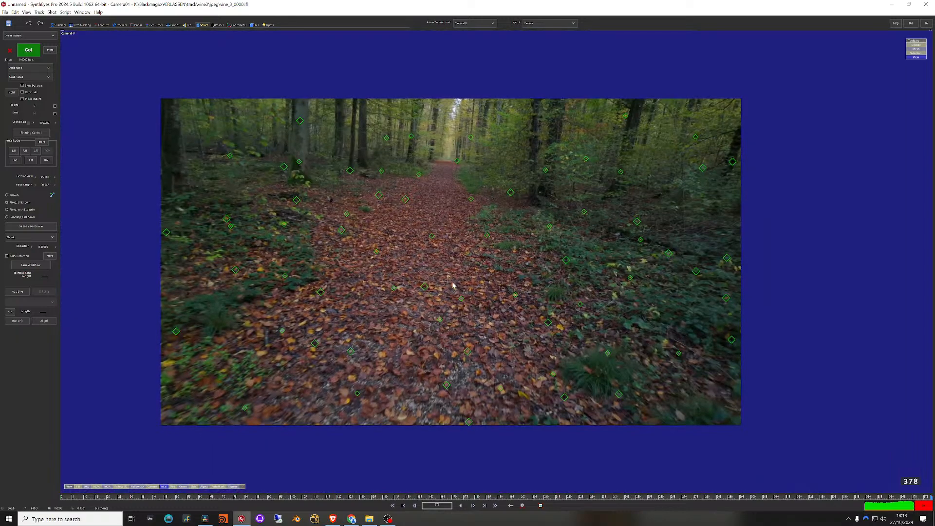
pyautogui.scroll(1, 447, 279)
pyautogui.moveTo(155, 496); pyautogui.dragTo(842, 520)
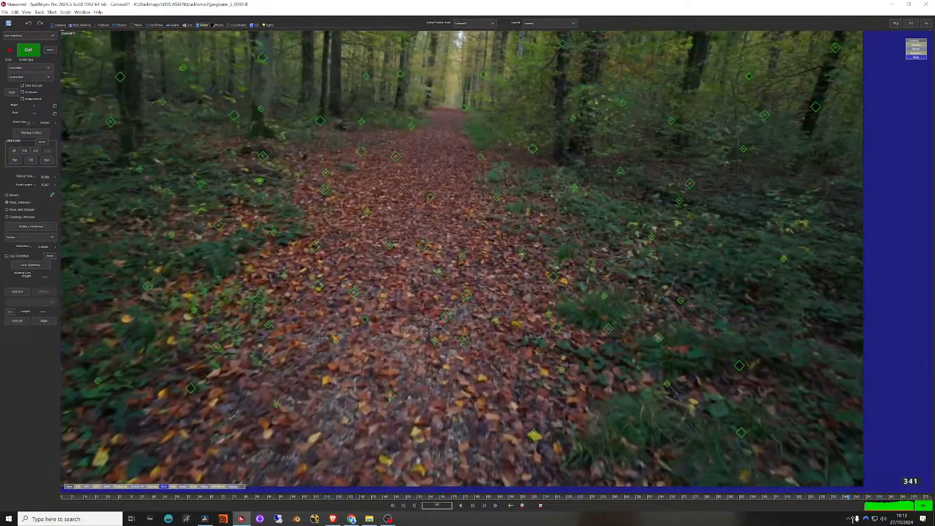
pyautogui.moveTo(853, 520); pyautogui.dragTo(858, 519)
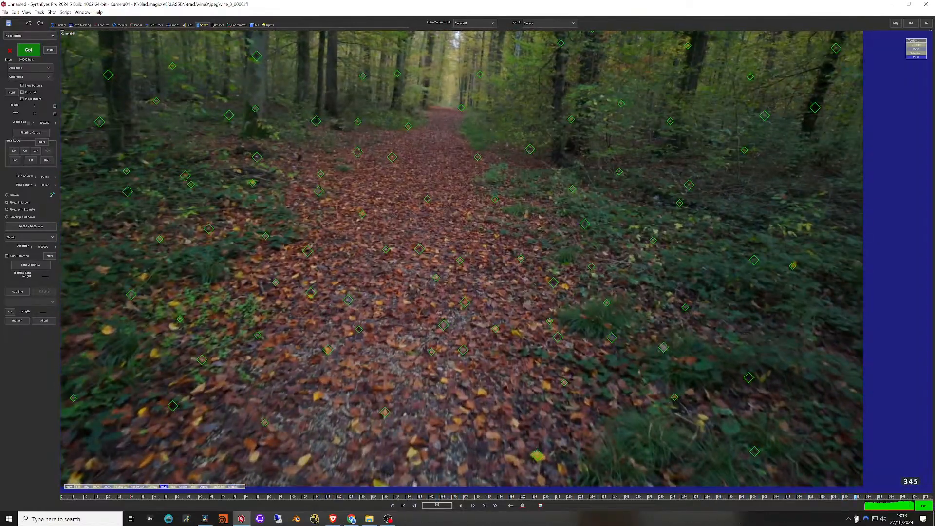
pyautogui.moveTo(381, 497); pyautogui.dragTo(469, 508)
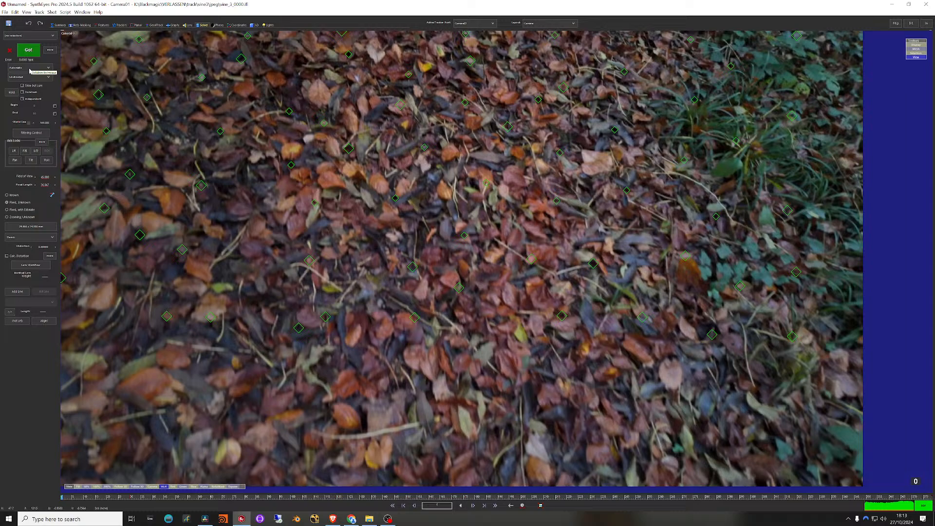
# Step: Review the available solving modes and keep Automatic
pyautogui.click(30, 68)
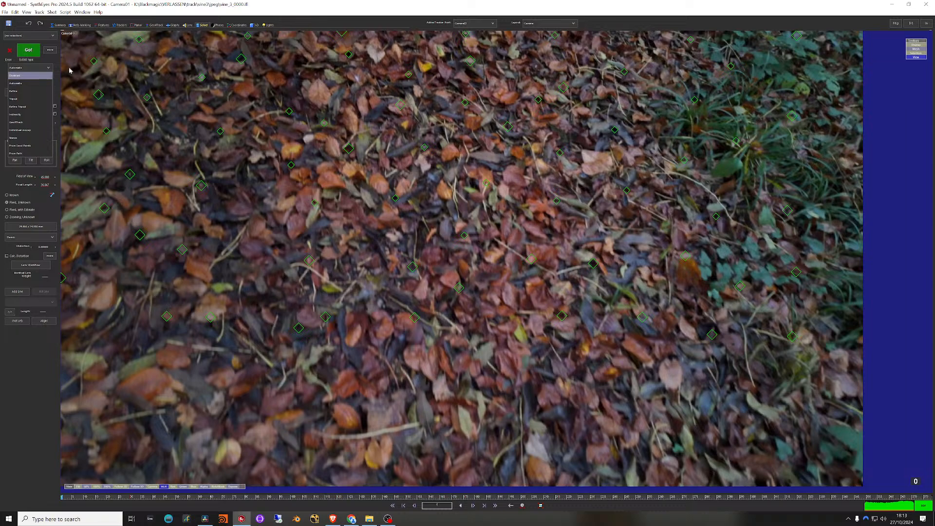
pyautogui.click(178, 82)
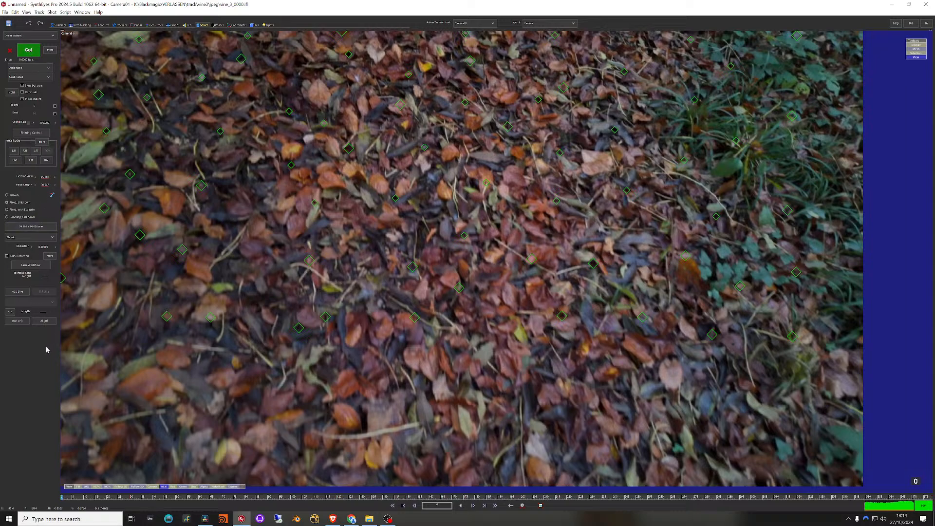
# Step: Run the automatic camera solve and look over the solved points against the leaf-covered ground on the first frame
pyautogui.click(28, 50)
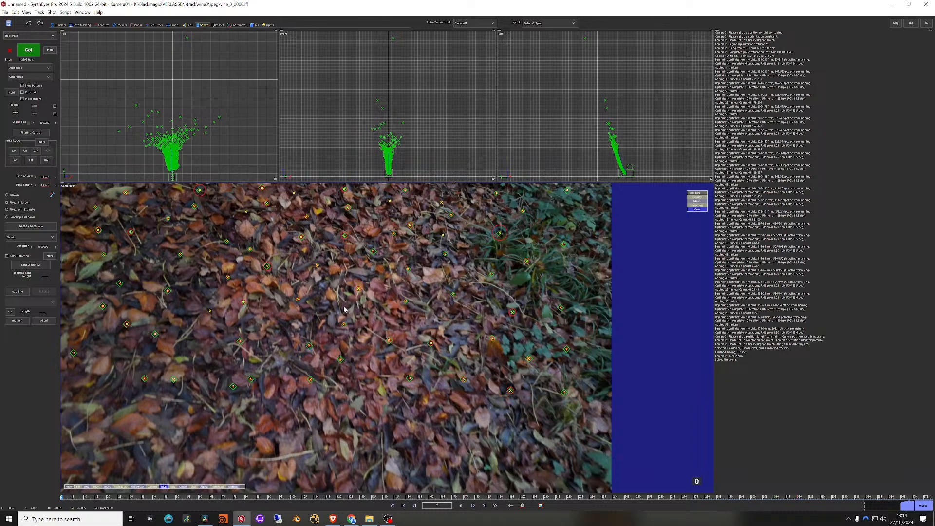
pyautogui.moveTo(344, 309); pyautogui.dragTo(382, 312, button='middle')
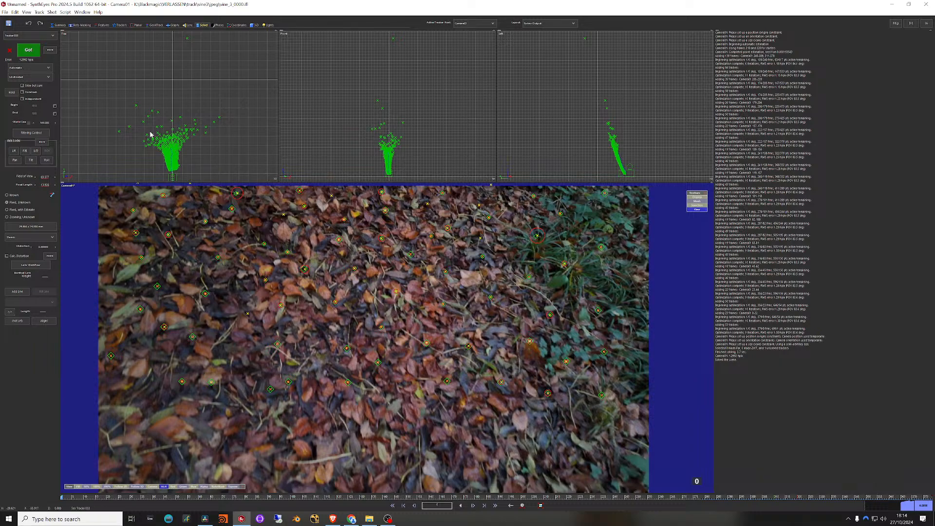
pyautogui.moveTo(477, 304); pyautogui.dragTo(484, 277, button='middle')
pyautogui.scroll(-2, 484, 278)
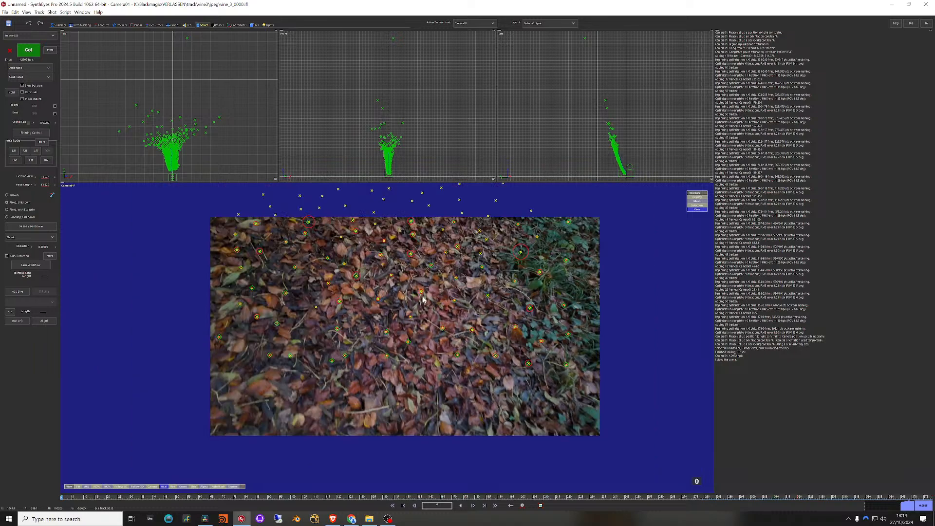
pyautogui.scroll(4, 445, 281)
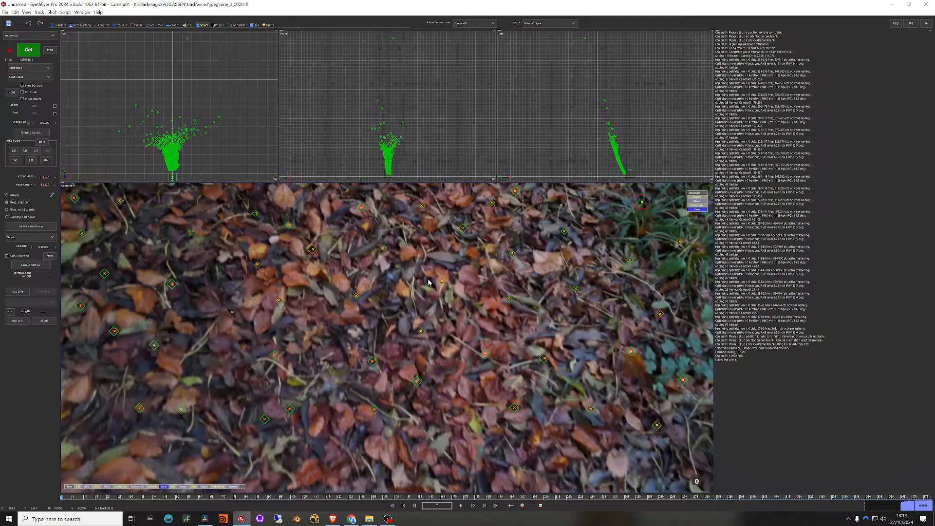
pyautogui.scroll(-1, 360, 276)
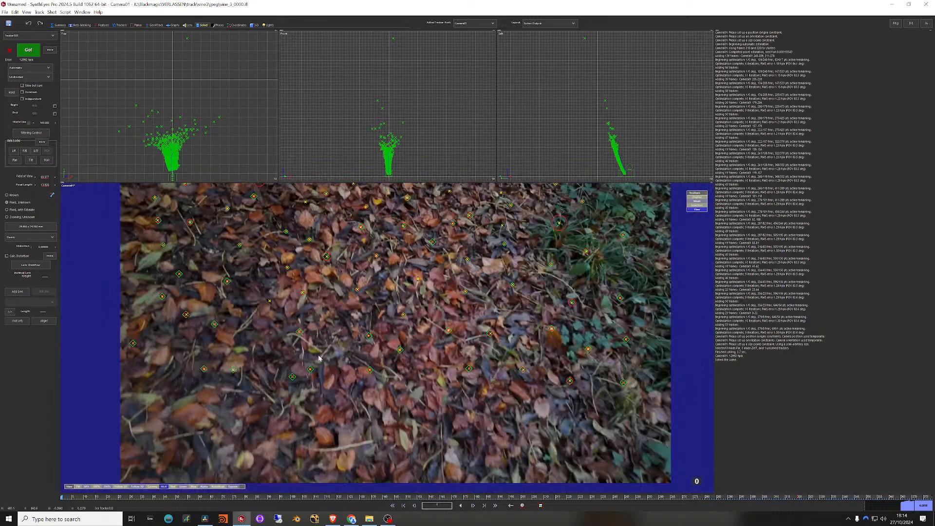
# Step: Have the camera view show the tracker radar and scrub to frame 96 to reveal trackers with large errors
pyautogui.rightClick(326, 276)
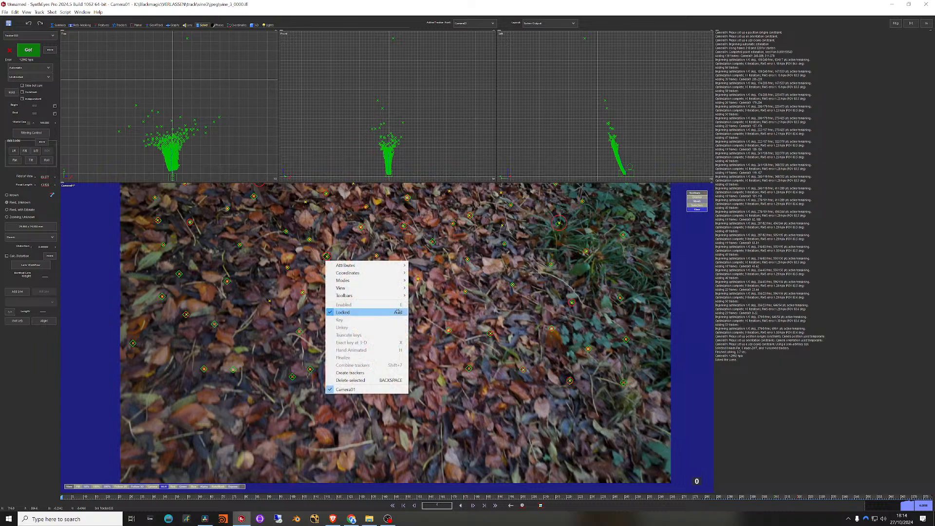
pyautogui.moveTo(370, 287)
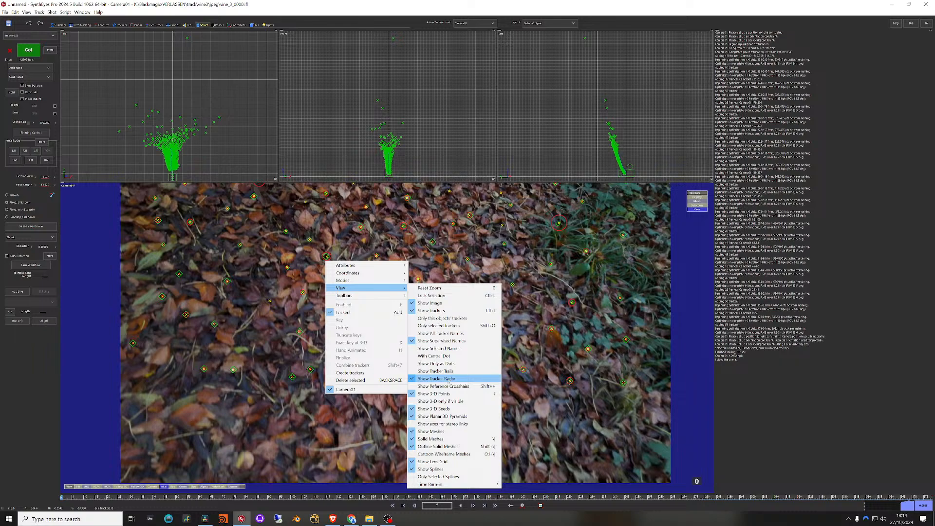
pyautogui.click(448, 379)
pyautogui.click(253, 498)
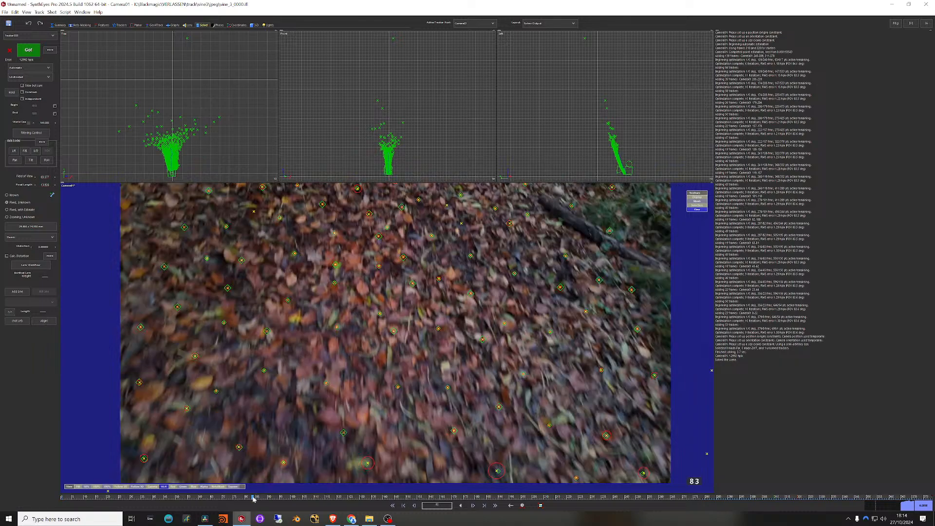
pyautogui.moveTo(253, 498); pyautogui.dragTo(282, 497)
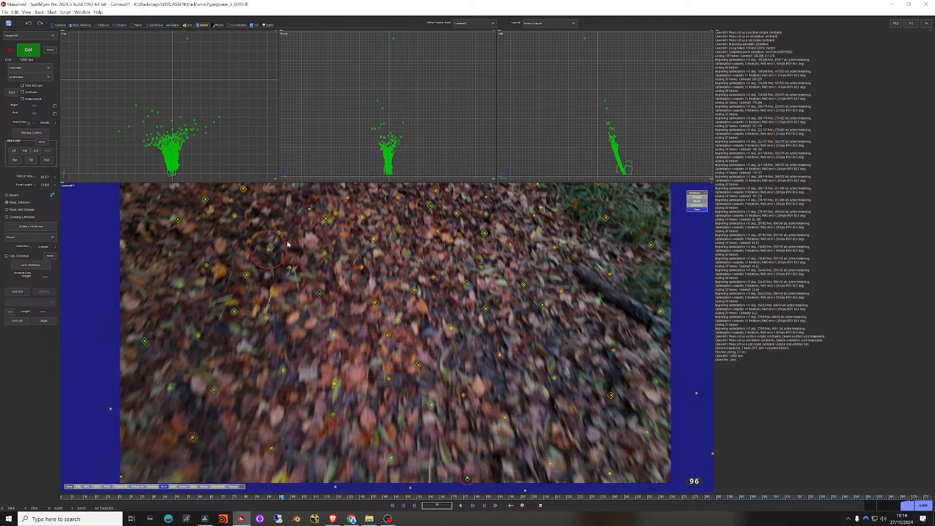
# Step: Delete the tracker with the largest error circle on the leaf-covered ground at frame 96
pyautogui.moveTo(269, 251)
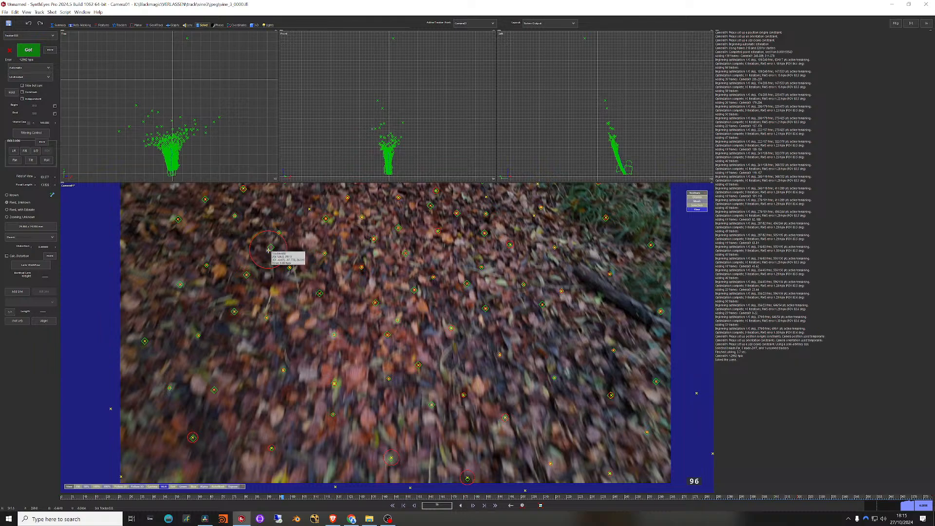
pyautogui.click(269, 251)
pyautogui.press('Delete')
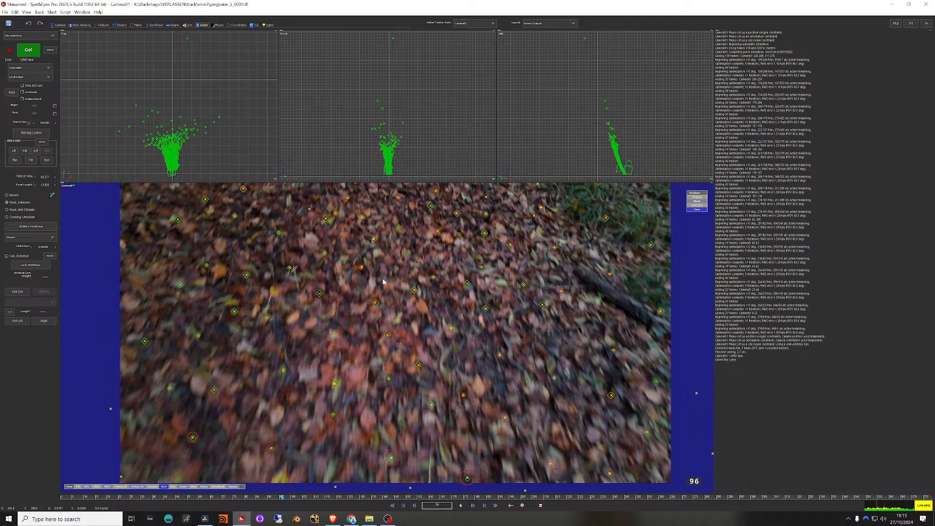
# Step: Change the solving mode to Refine and solve the camera again
pyautogui.click(27, 50)
pyautogui.click(27, 68)
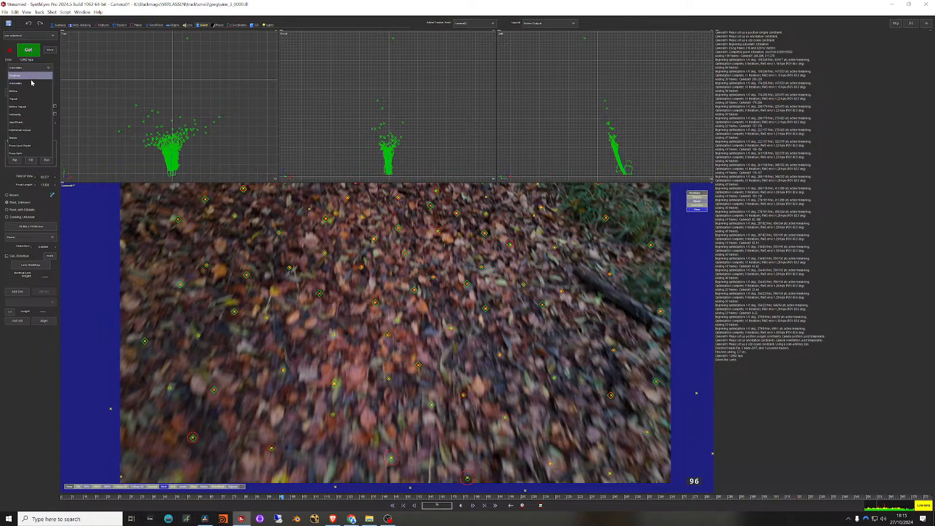
pyautogui.click(25, 91)
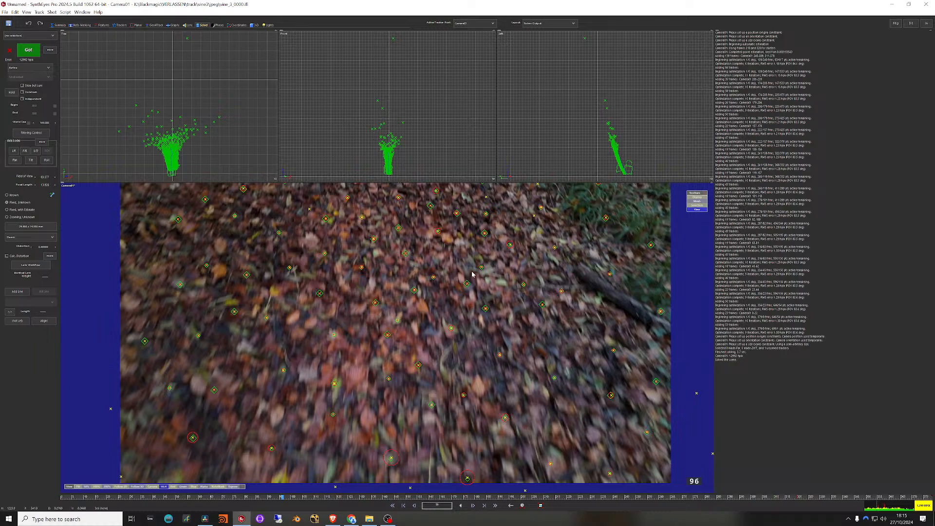
pyautogui.click(28, 49)
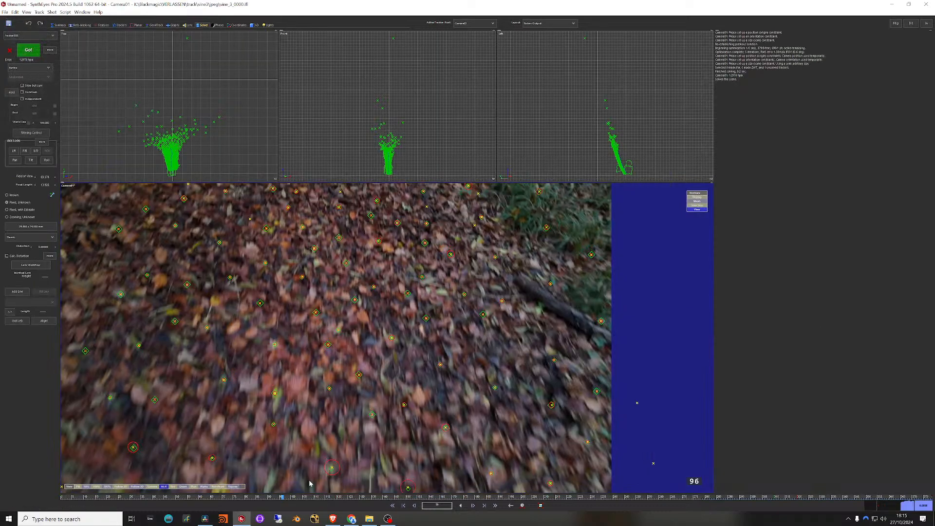
# Step: Scrub to frame 151 and delete the two trackers with the largest error circles in the foreground
pyautogui.moveTo(229, 498); pyautogui.dragTo(409, 517)
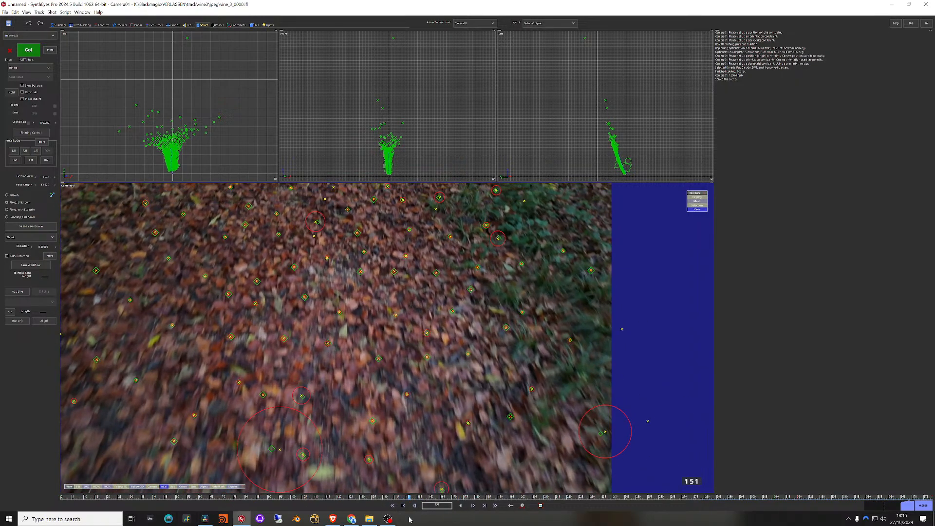
pyautogui.click(602, 433)
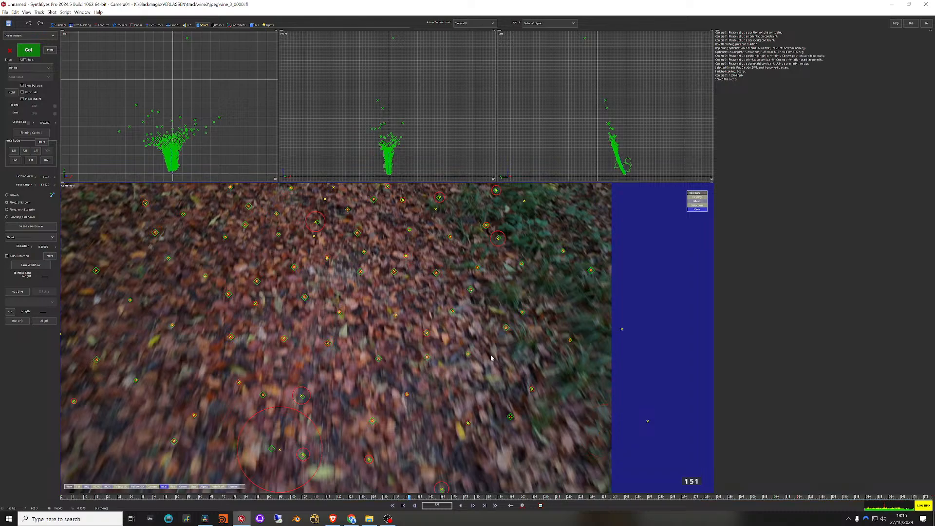
pyautogui.click(280, 449)
pyautogui.click(281, 452)
# Step: Include bad frames in the tracker clean-up with the Disable option, close the settings and refine the solve
pyautogui.click(39, 12)
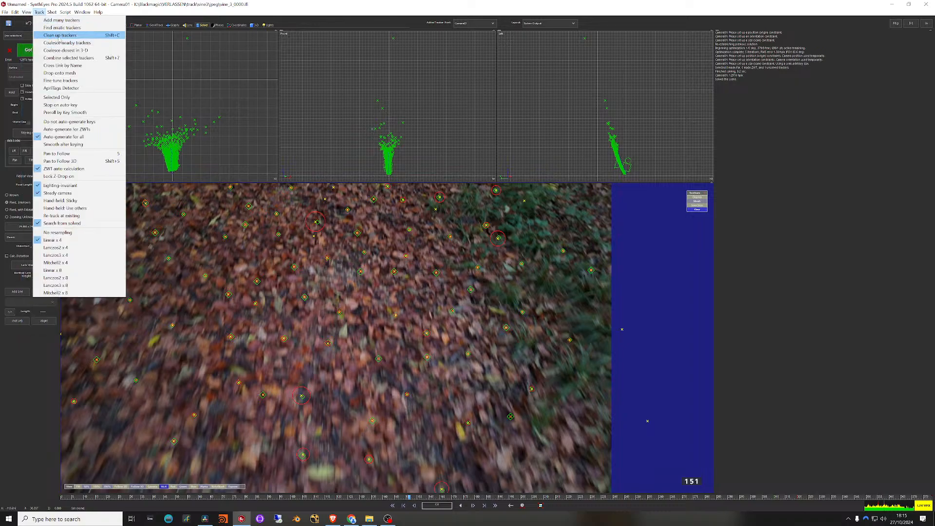
pyautogui.click(72, 35)
pyautogui.moveTo(433, 195); pyautogui.dragTo(437, 245)
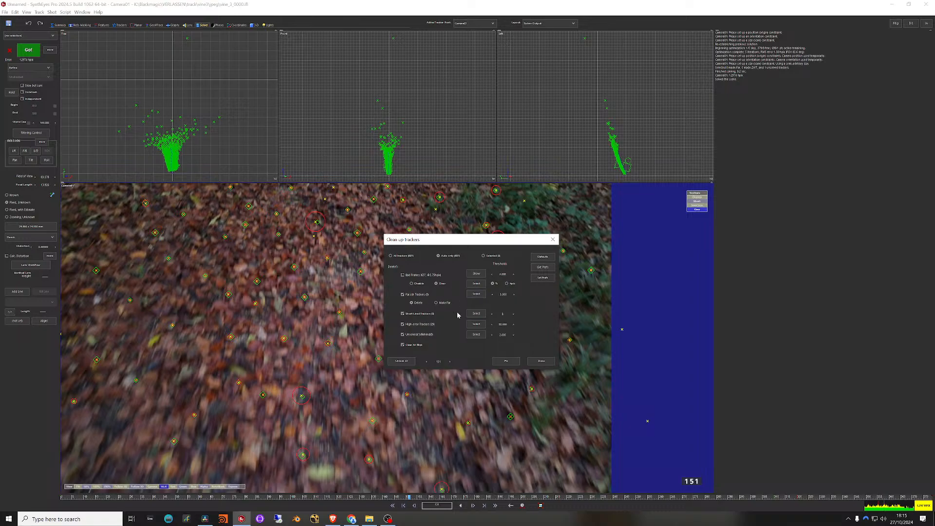
pyautogui.click(412, 283)
pyautogui.click(541, 361)
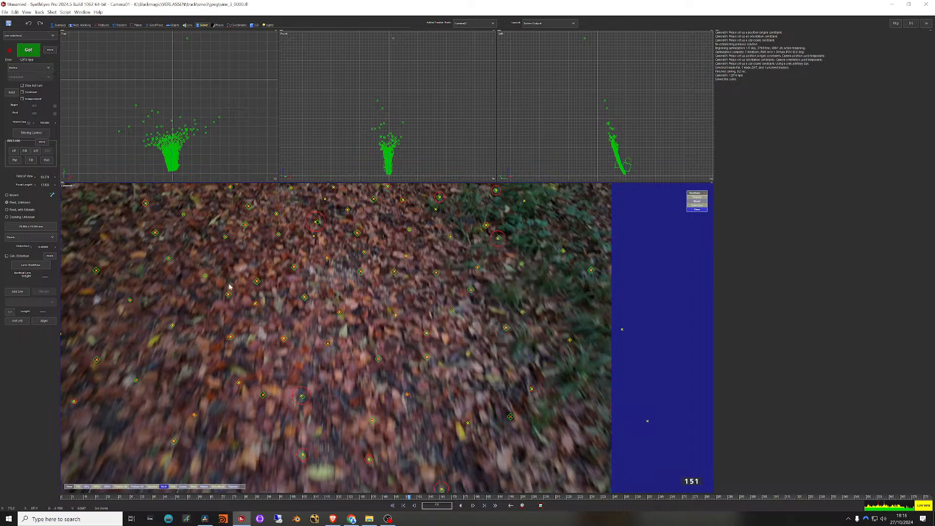
pyautogui.click(28, 50)
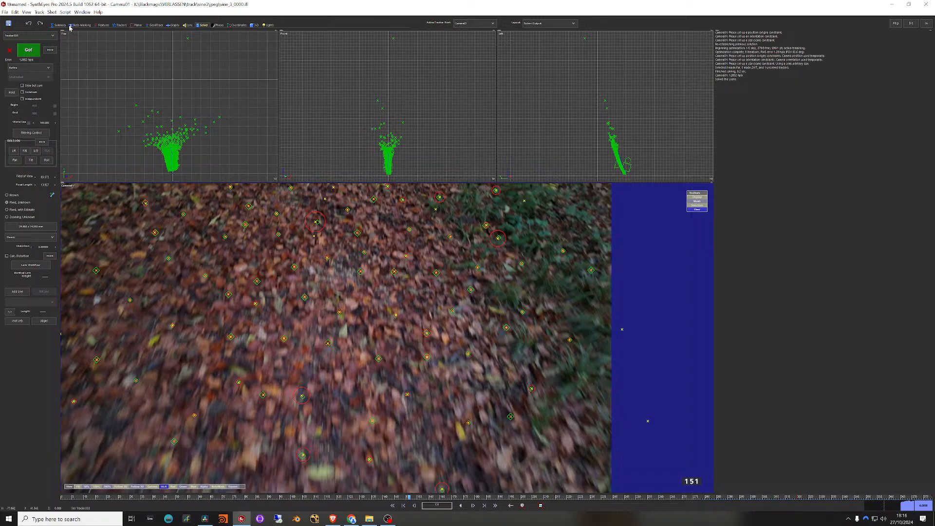
# Step: Apply the tracker clean-up to disable bad frames, refine the solve and inspect the remaining trackers at frame 151
pyautogui.click(40, 12)
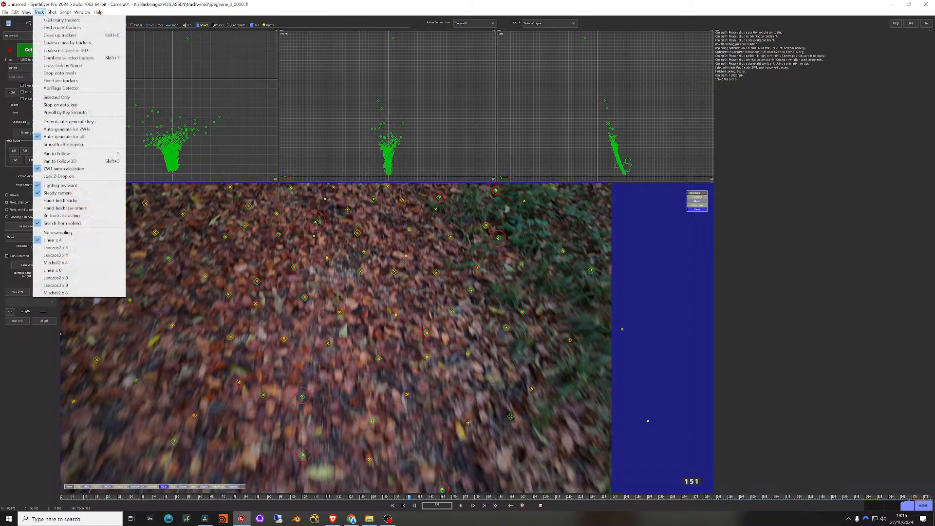
pyautogui.click(59, 36)
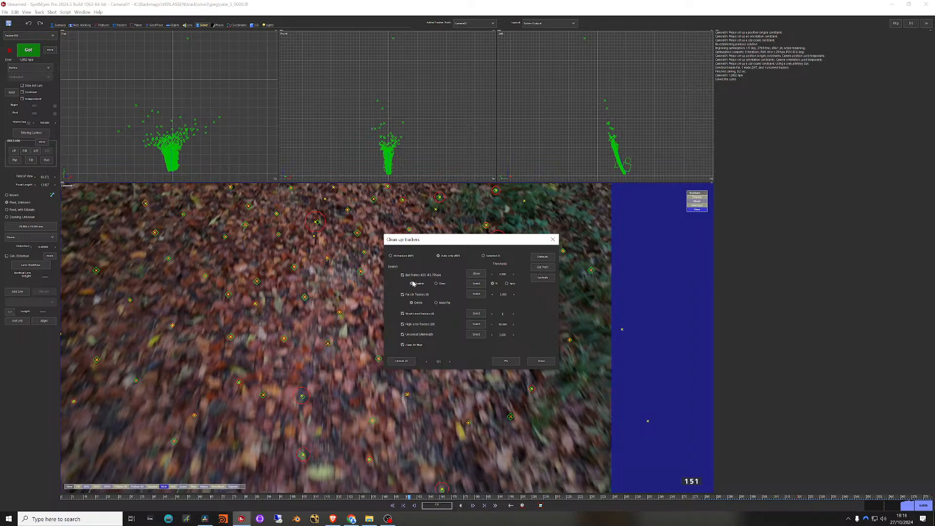
pyautogui.click(506, 361)
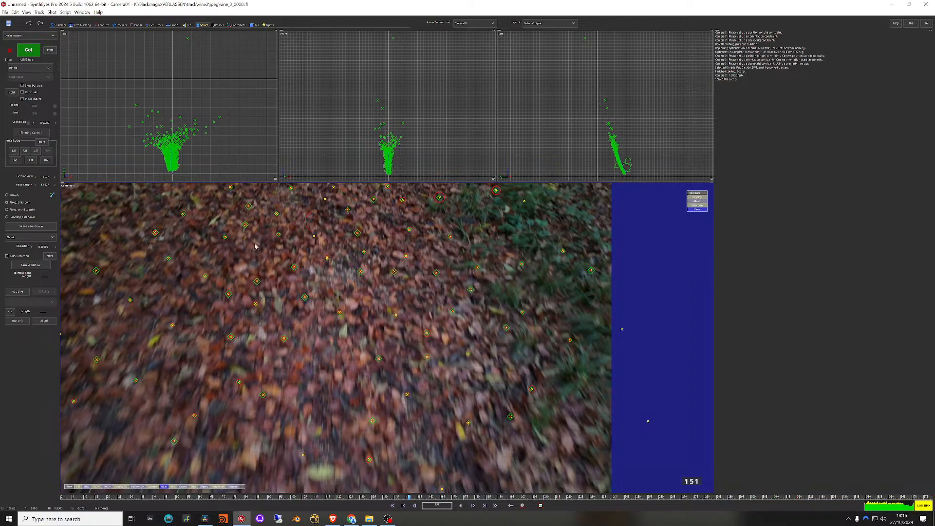
pyautogui.click(28, 52)
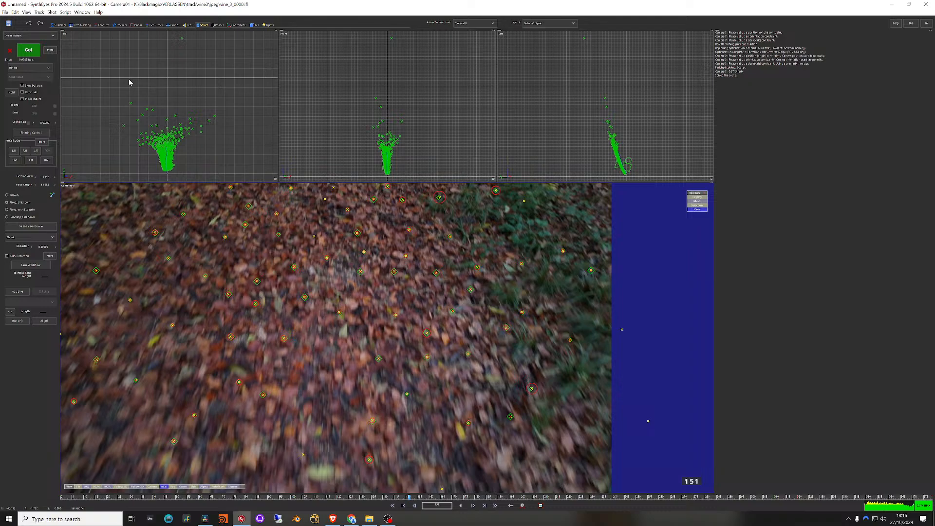
pyautogui.moveTo(375, 277); pyautogui.dragTo(404, 290, button='middle')
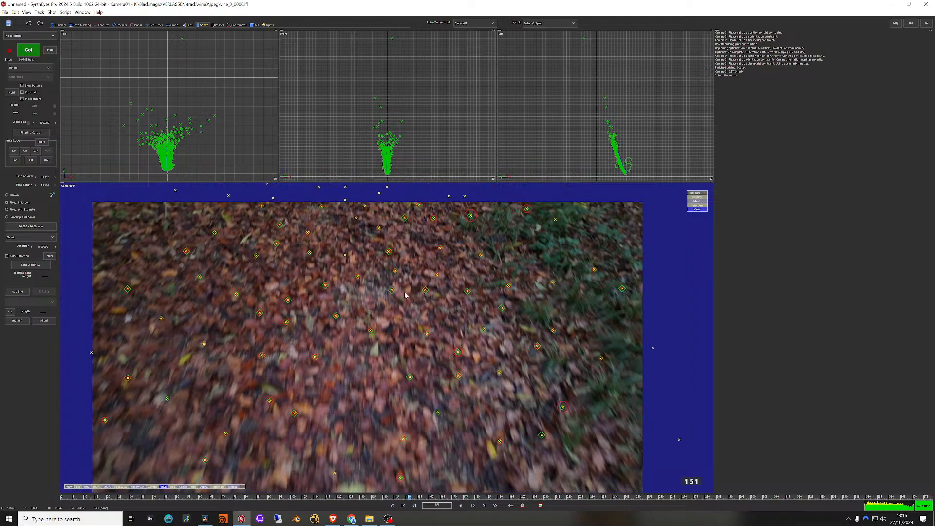
pyautogui.scroll(2, 429, 287)
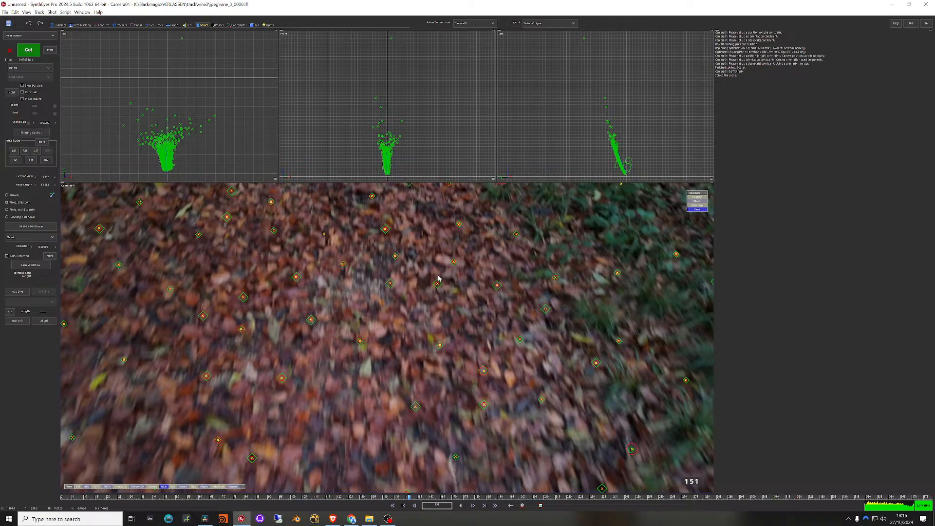
pyautogui.scroll(-3, 436, 277)
pyautogui.moveTo(470, 227)
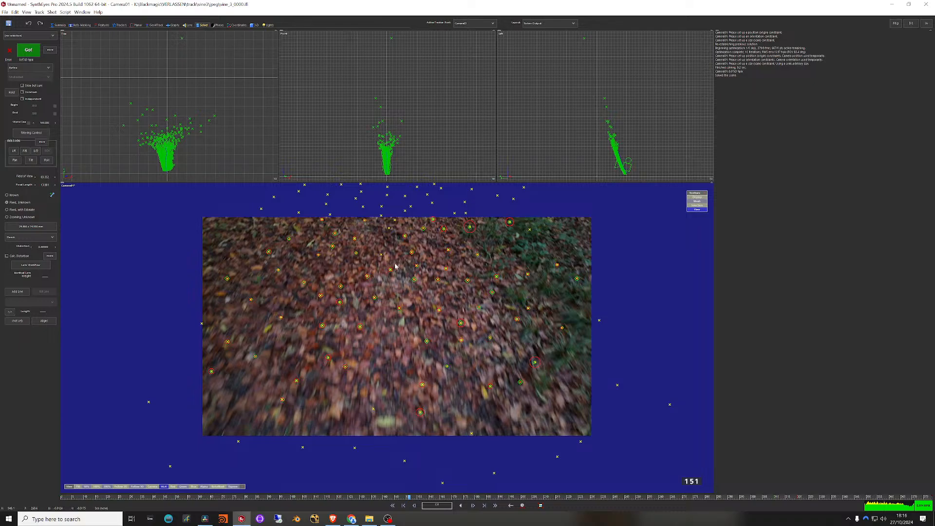
pyautogui.click(40, 12)
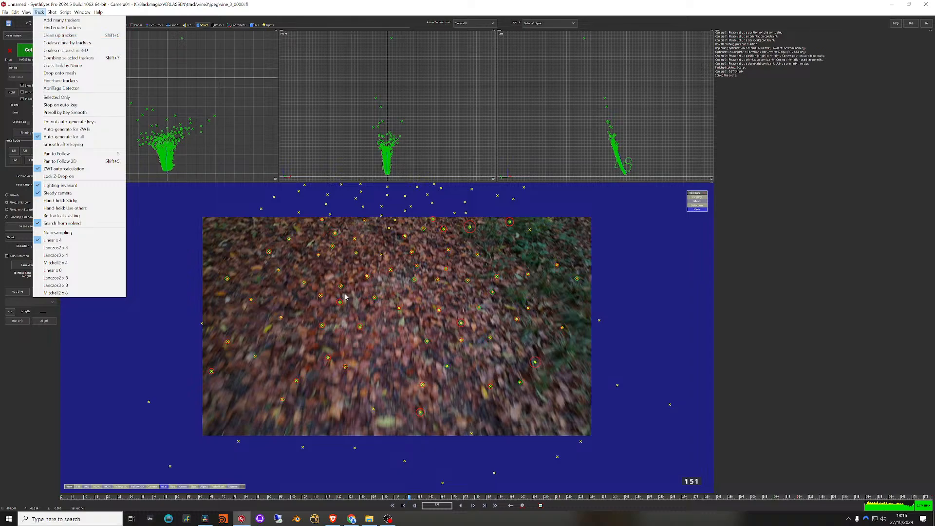
pyautogui.hotkey('shift', '7')
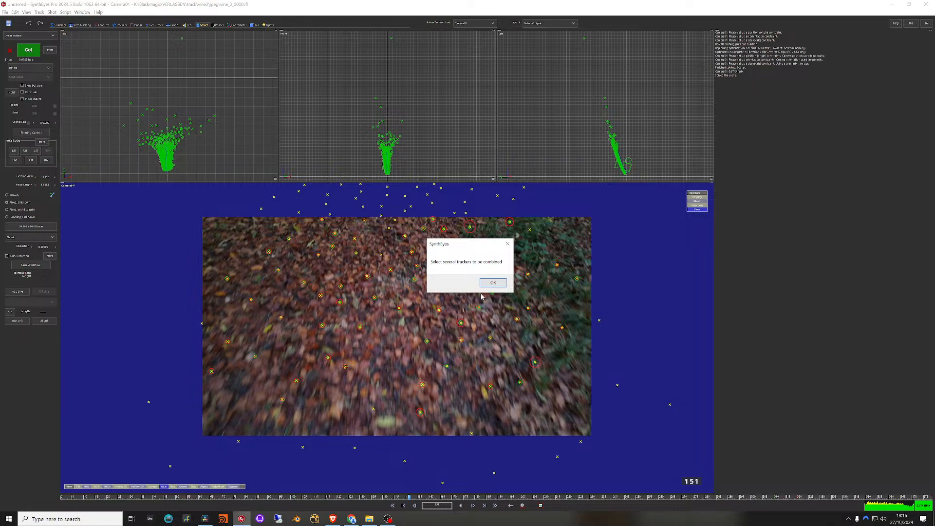
pyautogui.press('Return')
# Step: Run the tracker clean-up a second time with the same settings and refine the solve
pyautogui.hotkey('shift', 'c')
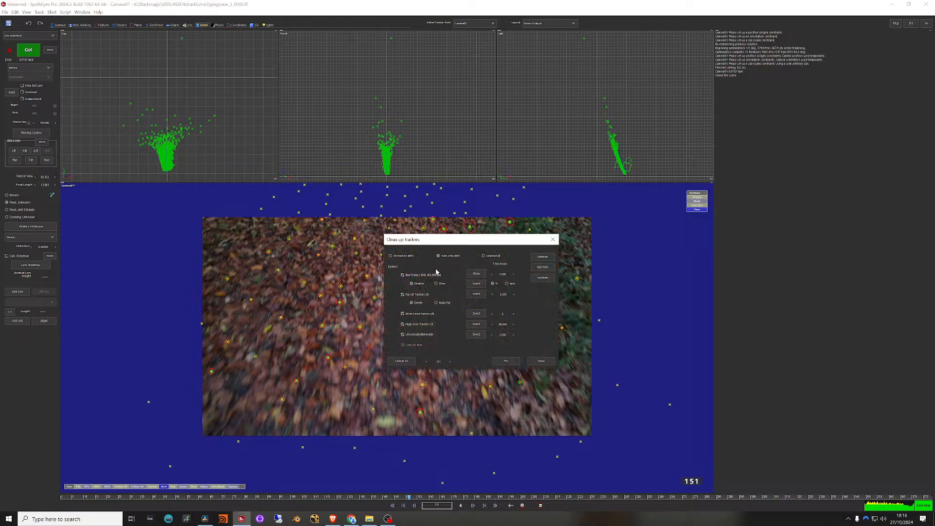
pyautogui.click(506, 361)
pyautogui.click(506, 361)
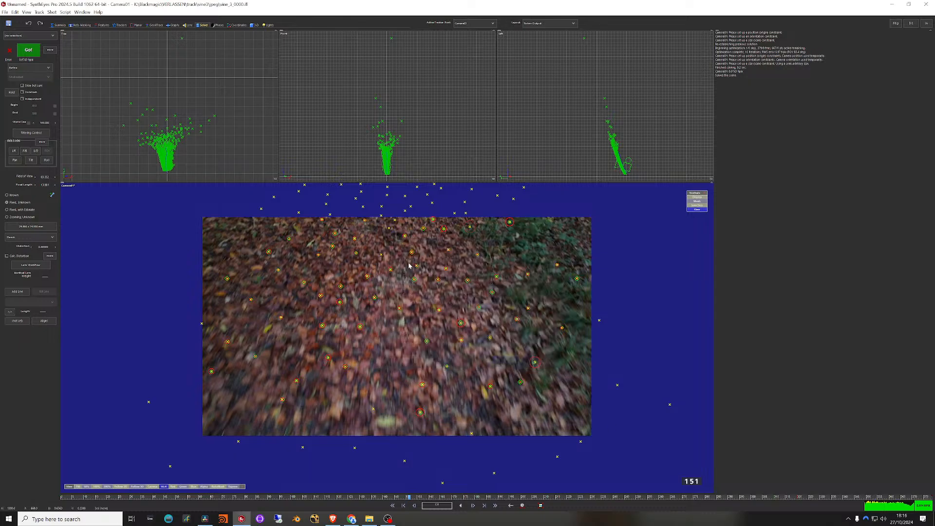
pyautogui.click(28, 52)
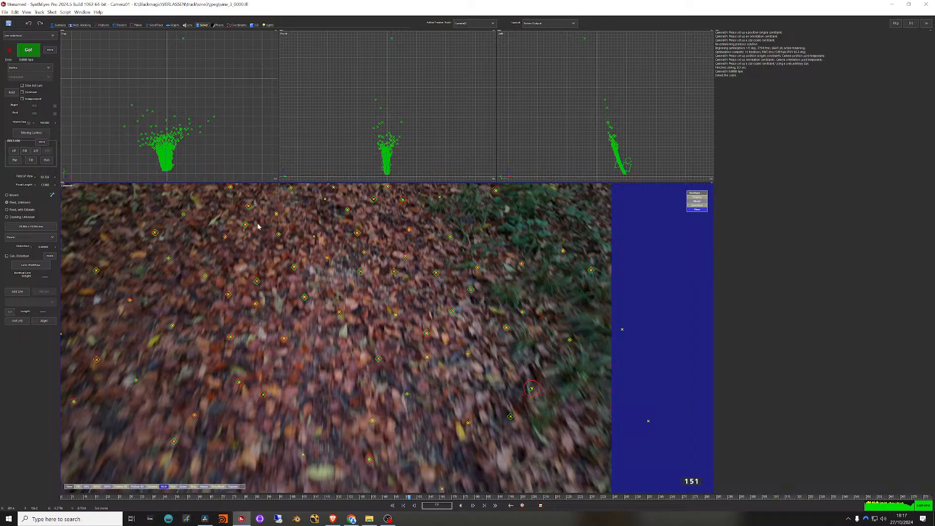
# Step: Make a third tracker clean-up pass, refine the solve once more and look over the trackers at frame 151
pyautogui.hotkey('shift', 'c')
pyautogui.click(515, 363)
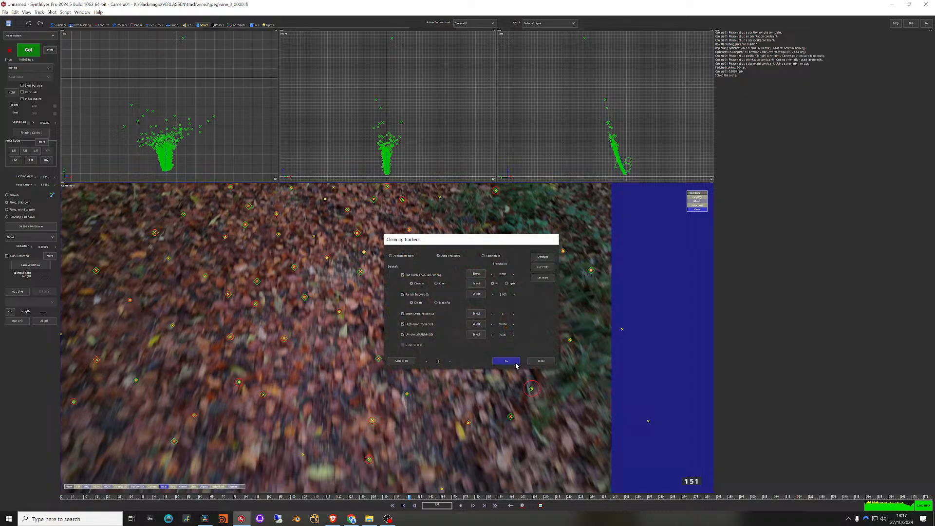
pyautogui.click(28, 49)
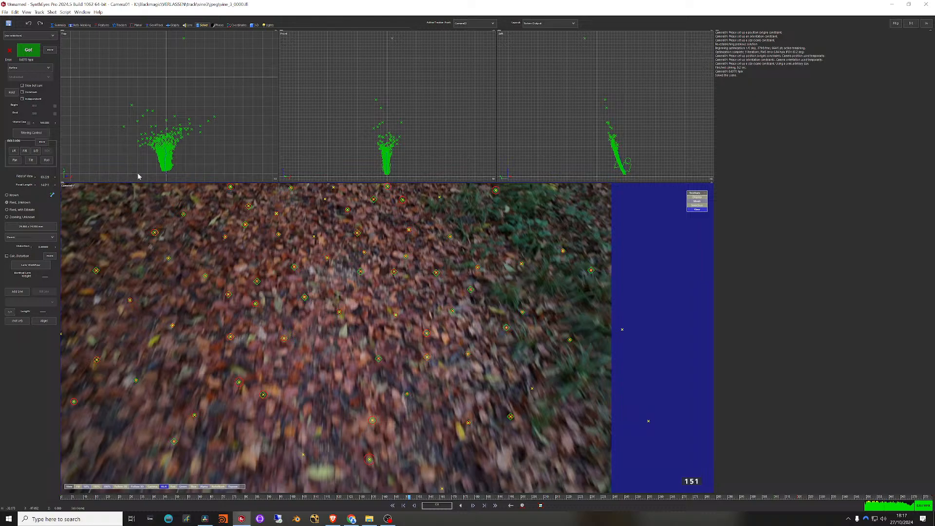
pyautogui.scroll(-1, 376, 284)
pyautogui.moveTo(376, 284); pyautogui.dragTo(422, 282, button='middle')
pyautogui.scroll(1, 375, 279)
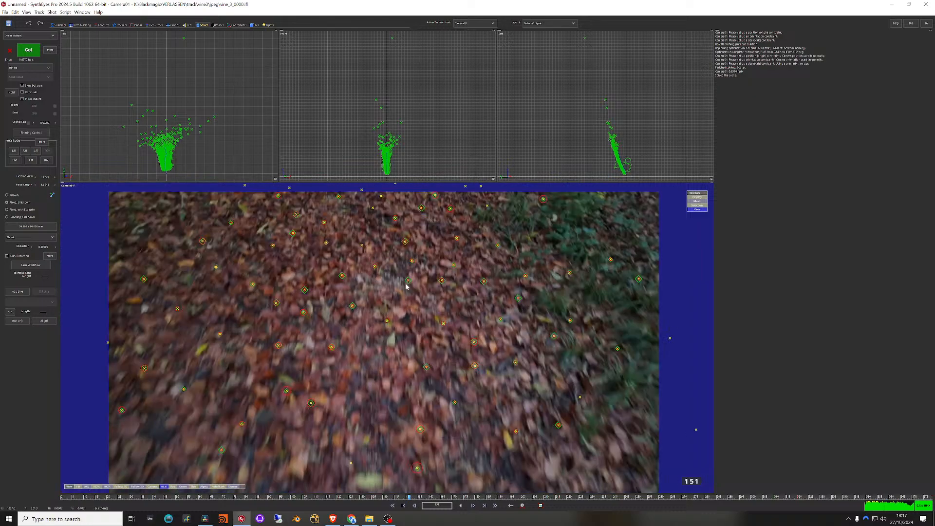
# Step: Enable the lens distortion calculation for the camera and refine the solve
pyautogui.scroll(-1, 375, 280)
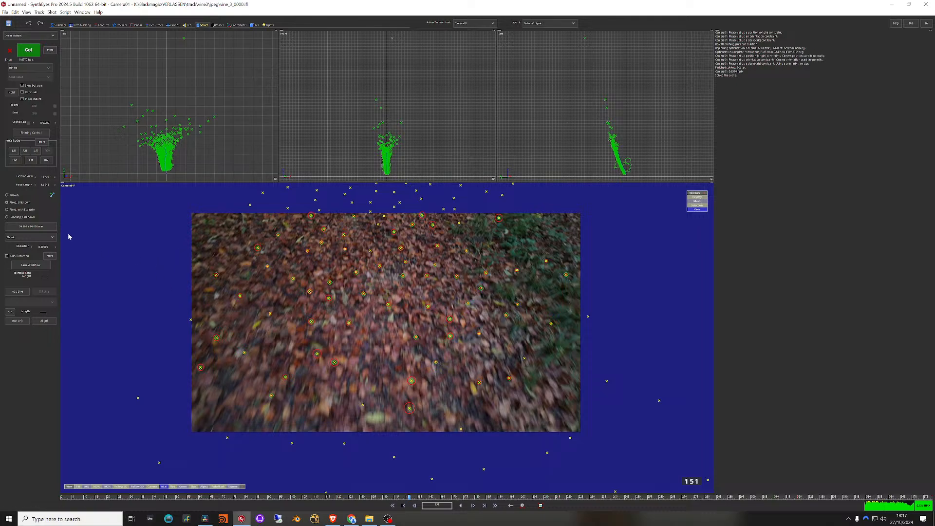
pyautogui.click(8, 256)
pyautogui.click(28, 49)
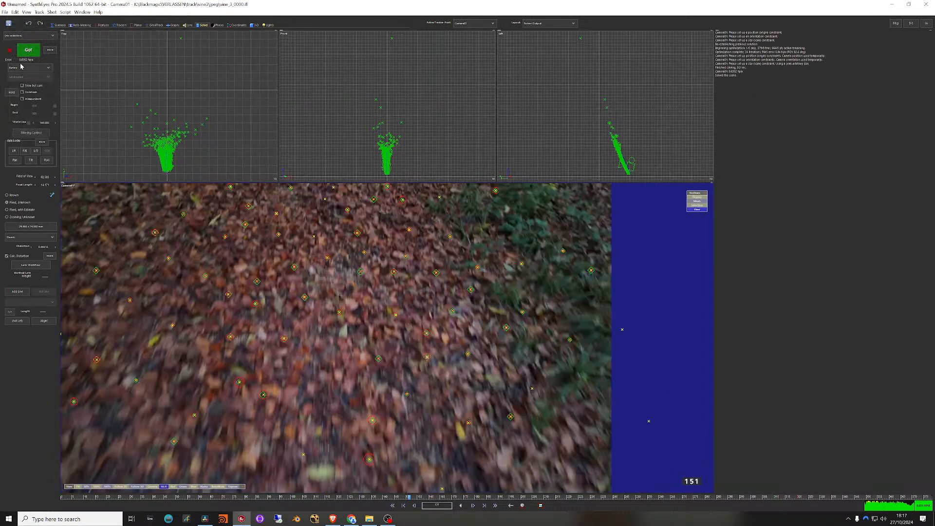
# Step: Switch the lens model to Std Radial 4th-order, set its first distortion coefficient to Calculate and refine the solve
pyautogui.click(51, 256)
pyautogui.moveTo(458, 177); pyautogui.dragTo(400, 179)
pyautogui.click(360, 193)
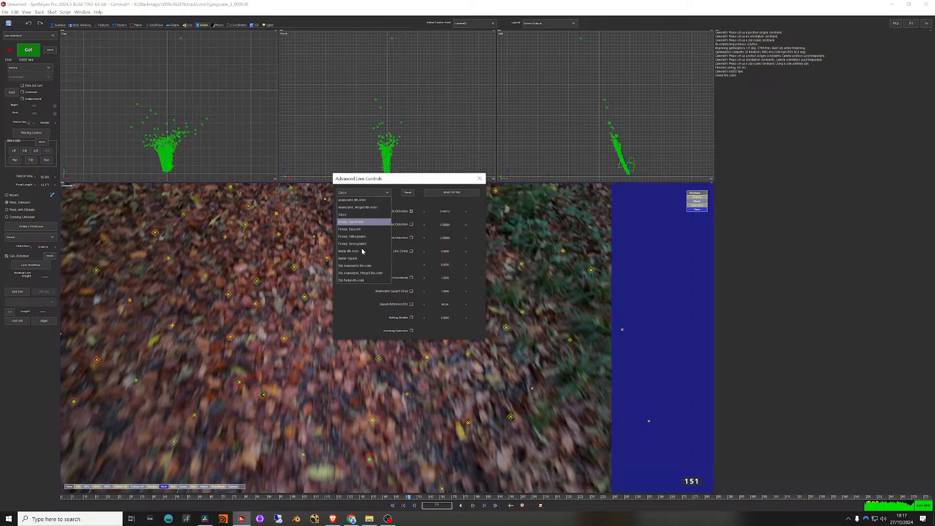
pyautogui.click(365, 280)
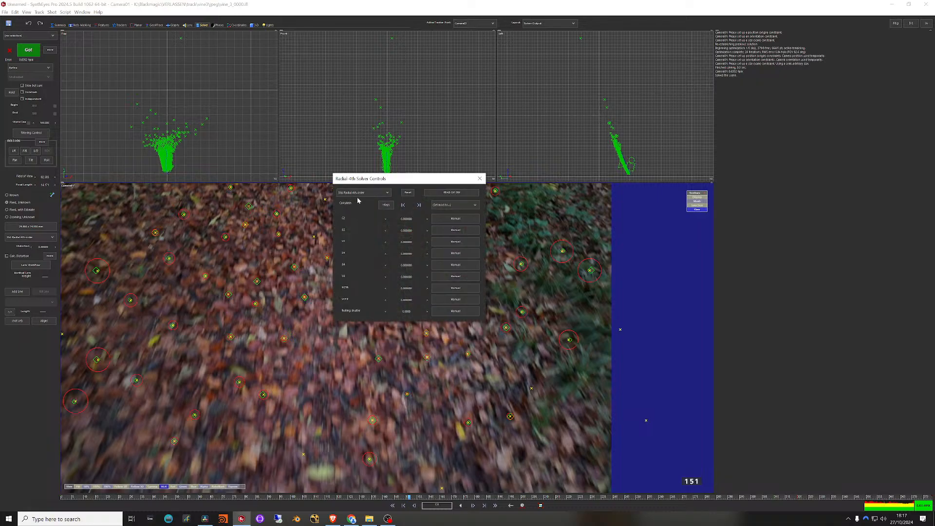
pyautogui.click(460, 219)
pyautogui.click(28, 50)
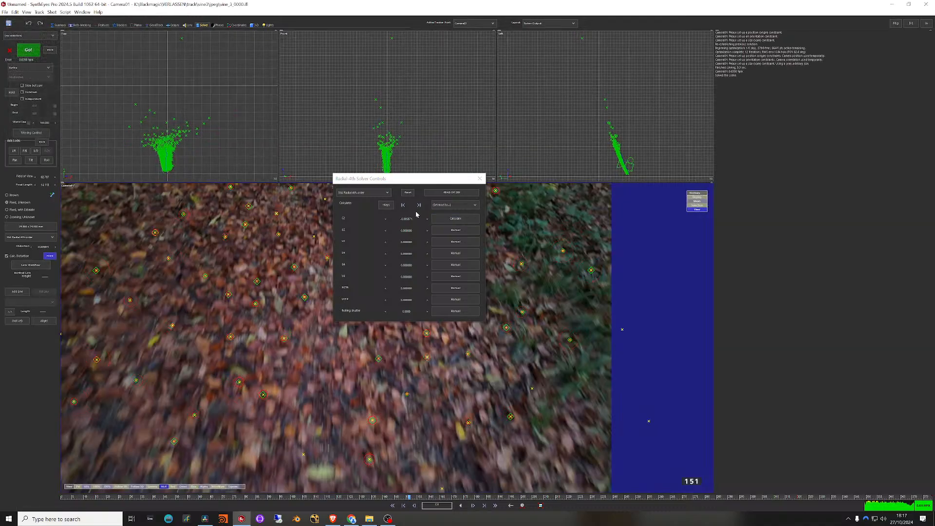
# Step: Have the second through sixth distortion coefficients calculated too, refining the solve along the way, and close the lens controls
pyautogui.click(457, 230)
pyautogui.click(28, 50)
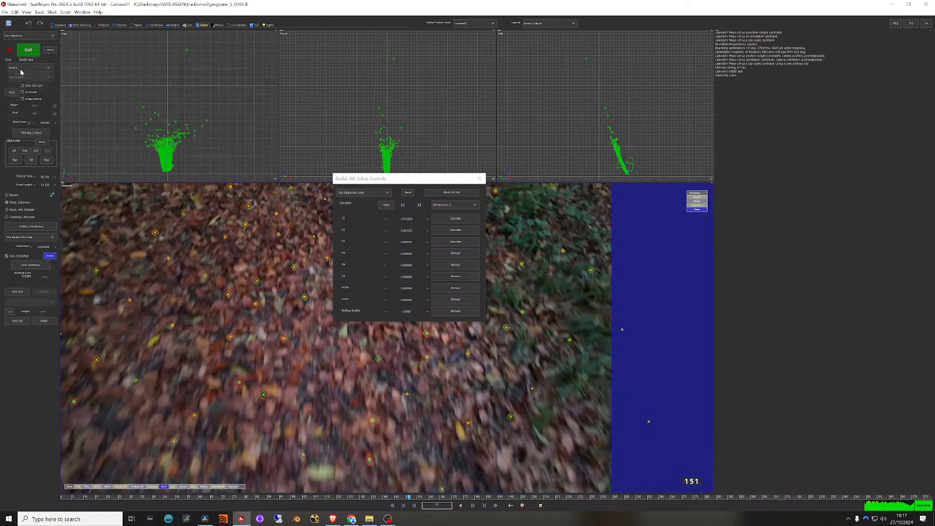
pyautogui.click(468, 242)
pyautogui.click(466, 263)
pyautogui.click(466, 276)
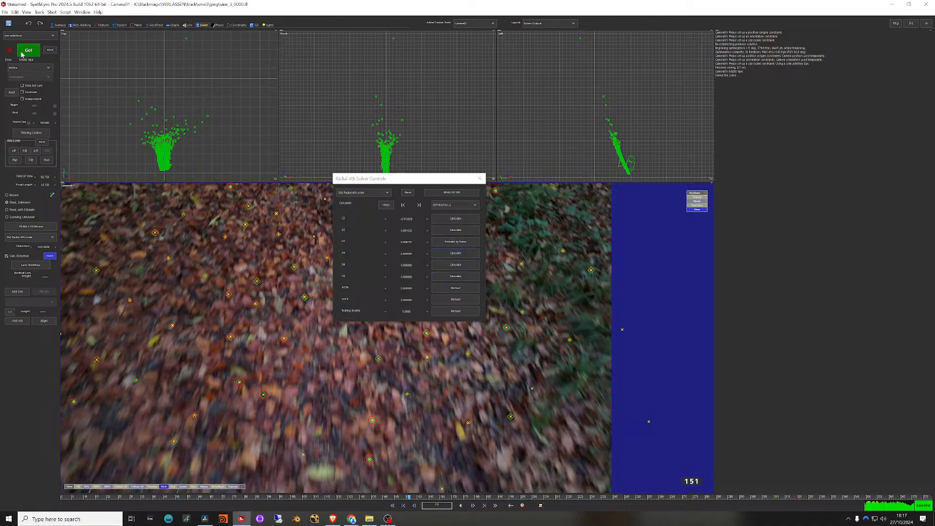
pyautogui.click(27, 50)
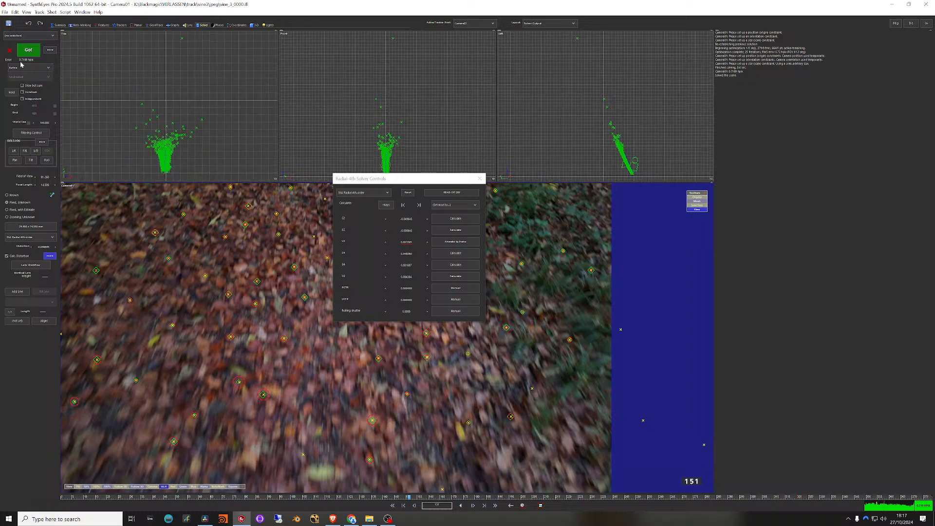
pyautogui.click(480, 180)
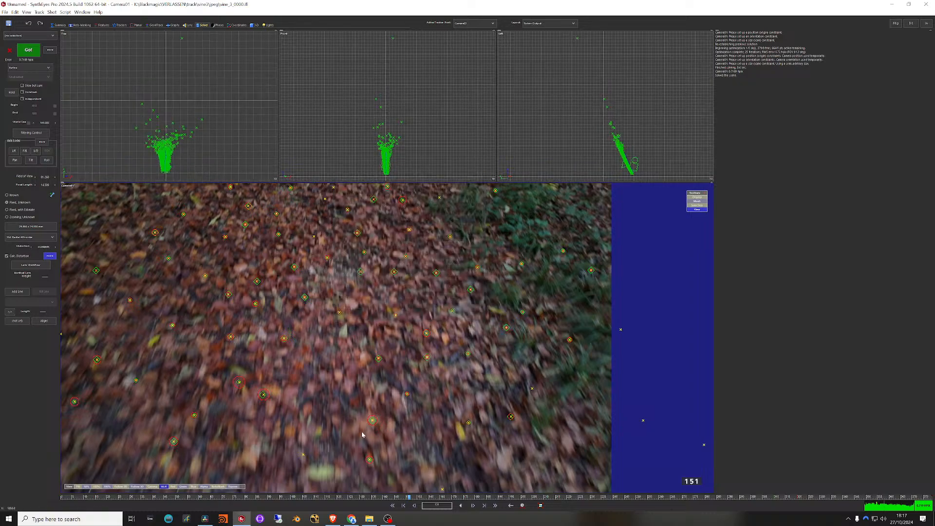
# Step: Scrub the shot to frame 259, change to the Quad Perspective layout and lock the perspective view to the camera
pyautogui.moveTo(353, 498); pyautogui.dragTo(246, 500)
pyautogui.moveTo(163, 499); pyautogui.dragTo(658, 501)
pyautogui.press('7')
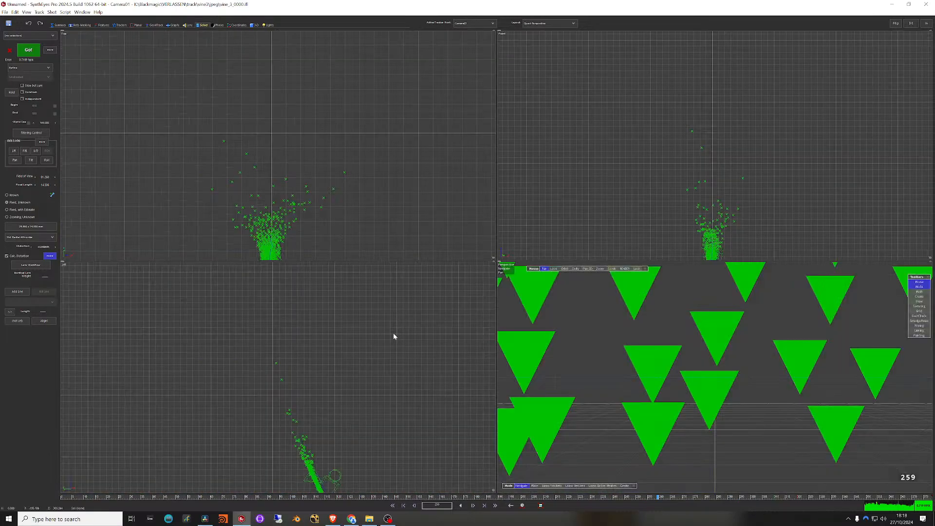
pyautogui.click(636, 269)
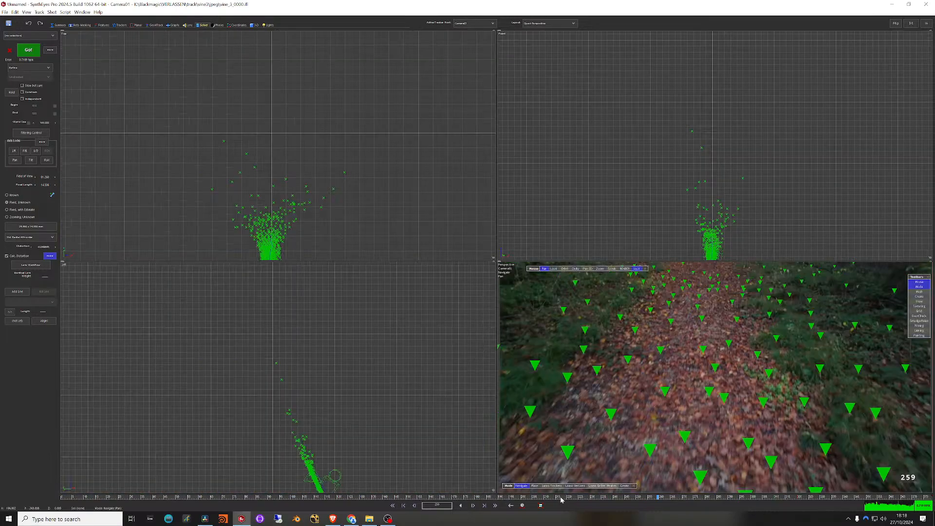
# Step: Enlarge the perspective view and scrub to frame 328, checking how the solved trackers stick to the forest path
pyautogui.moveTo(349, 500); pyautogui.dragTo(393, 499)
pyautogui.scroll(-2, 458, 248)
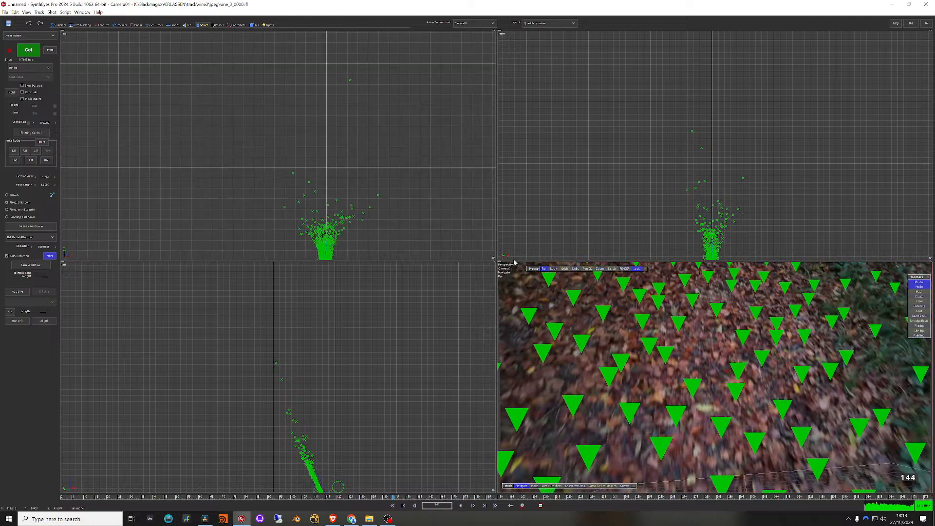
pyautogui.moveTo(496, 262); pyautogui.dragTo(418, 189)
pyautogui.moveTo(365, 499); pyautogui.dragTo(814, 504)
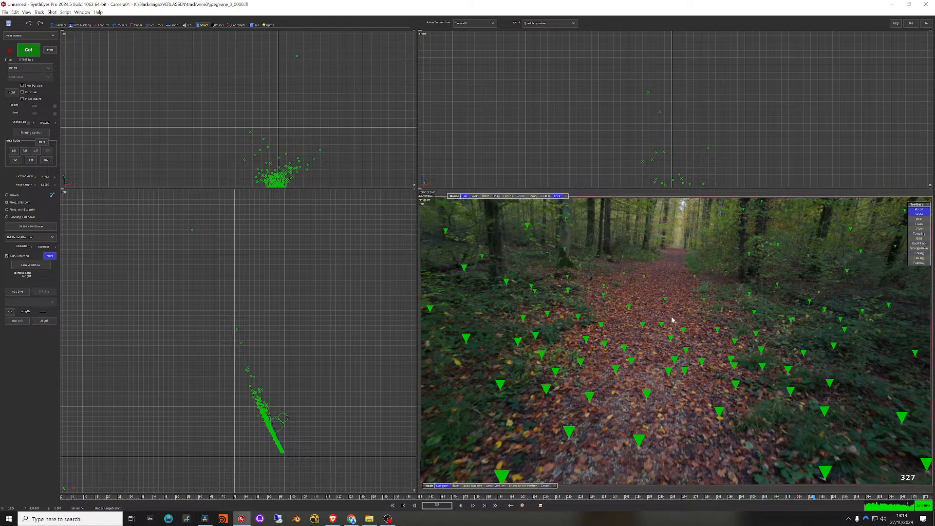
pyautogui.press('d')
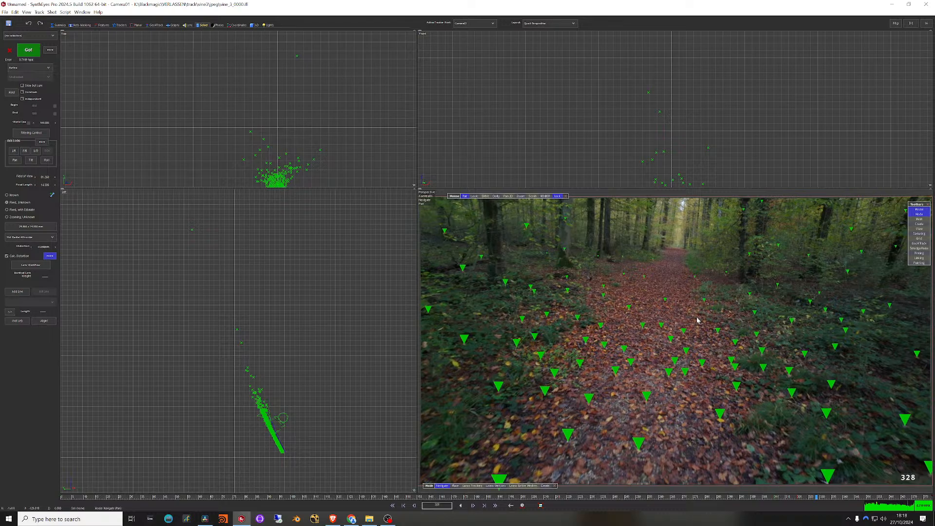
# Step: Go to the 3D room and try a lasso selection of the path trackers, comparing it in the Quad Perspective layout
pyautogui.click(255, 25)
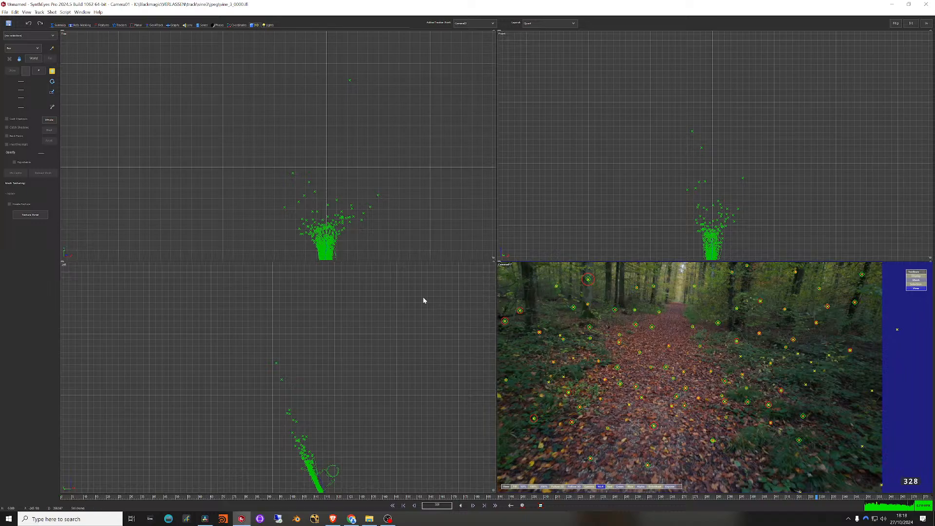
pyautogui.moveTo(669, 336)
pyautogui.mouseDown()
pyautogui.moveTo(647, 319)
pyautogui.moveTo(614, 343)
pyautogui.moveTo(628, 411)
pyautogui.moveTo(697, 343)
pyautogui.moveTo(682, 329)
pyautogui.mouseUp()
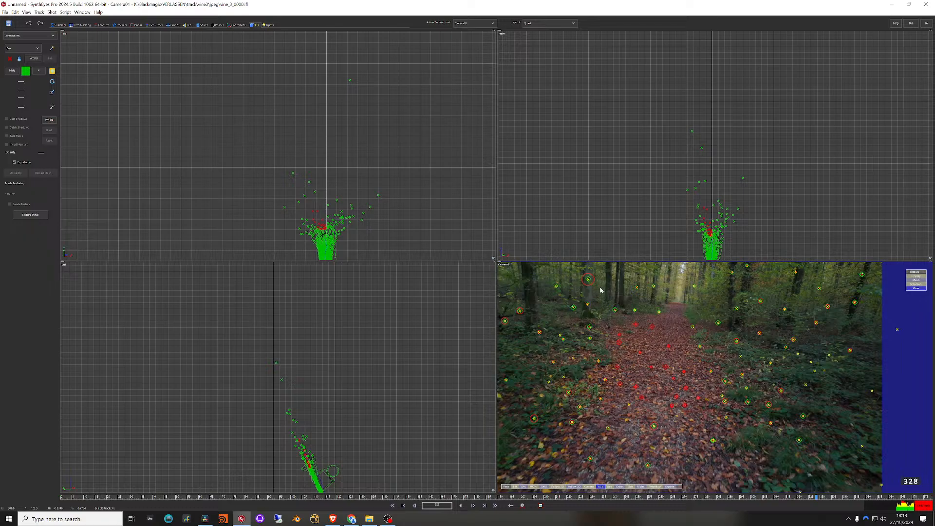
pyautogui.press('7')
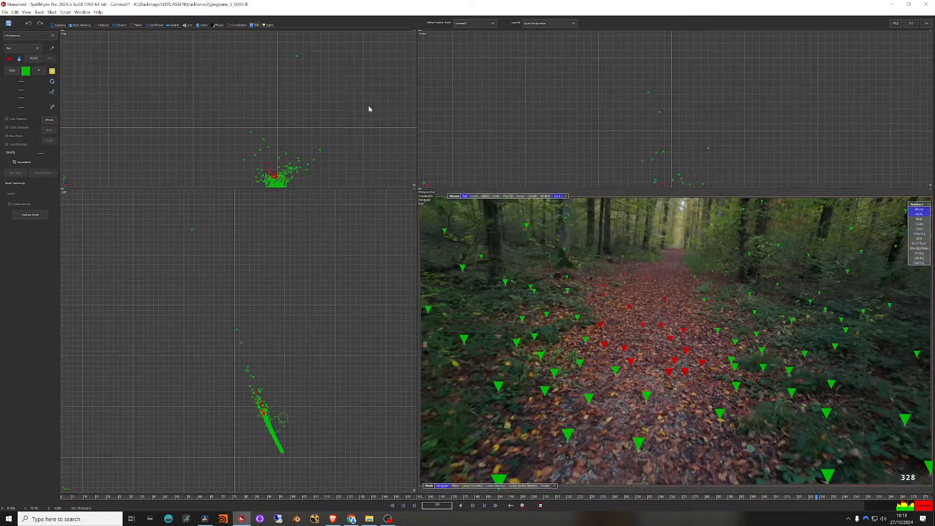
pyautogui.click(650, 307)
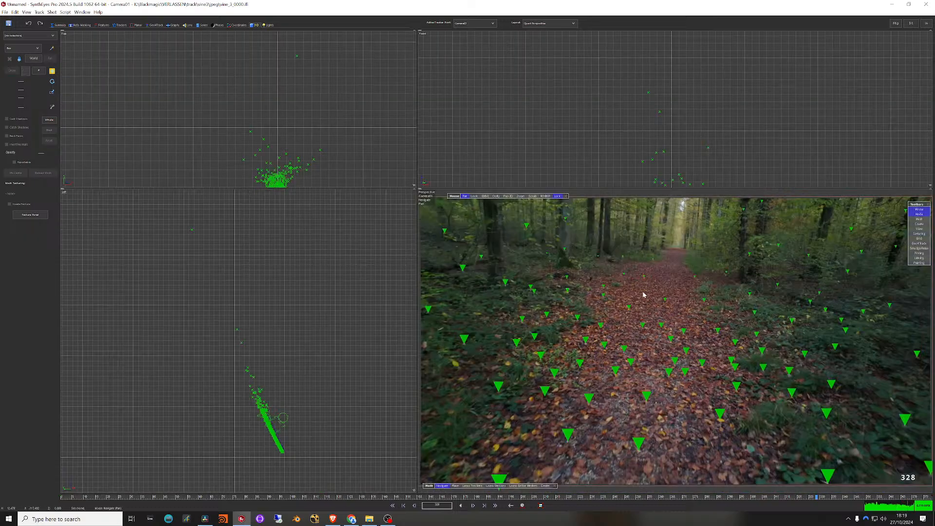
# Step: Unlock the perspective view from the camera, orbit around the point cloud and lock the view to the camera again
pyautogui.press('l')
pyautogui.moveTo(657, 296); pyautogui.dragTo(642, 328, button='middle')
pyautogui.keyDown('alt'); pyautogui.moveTo(672, 299); pyautogui.dragTo(624, 375); pyautogui.keyUp('alt')
pyautogui.click(558, 196)
# Step: Scrub to frame 273 and lasso the trackers lying on the leaf-covered path in the perspective view
pyautogui.moveTo(638, 497); pyautogui.dragTo(691, 505)
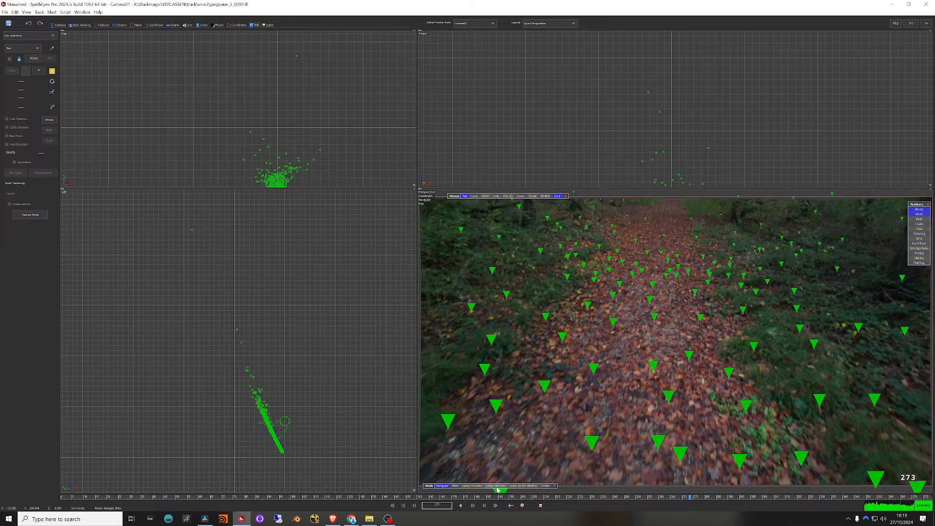
pyautogui.click(473, 486)
pyautogui.moveTo(576, 302)
pyautogui.mouseDown()
pyautogui.moveTo(565, 419)
pyautogui.moveTo(692, 429)
pyautogui.moveTo(704, 312)
pyautogui.moveTo(664, 233)
pyautogui.moveTo(648, 229)
pyautogui.moveTo(610, 251)
pyautogui.moveTo(589, 292)
pyautogui.mouseUp()
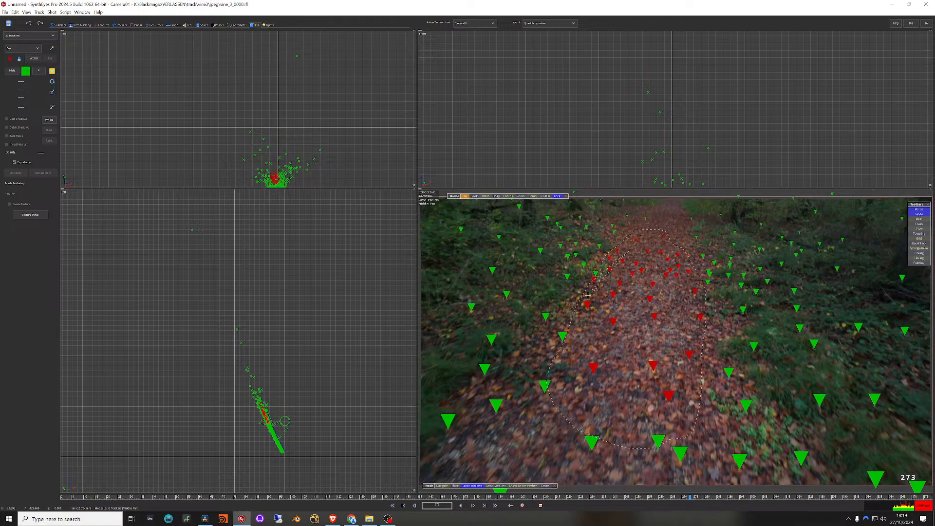
pyautogui.moveTo(554, 401)
pyautogui.mouseDown()
pyautogui.moveTo(603, 458)
pyautogui.moveTo(697, 456)
pyautogui.moveTo(700, 465)
pyautogui.moveTo(718, 373)
pyautogui.mouseUp()
# Step: Align the perspective grid to the selected path trackers
pyautogui.rightClick(630, 277)
pyautogui.moveTo(686, 398)
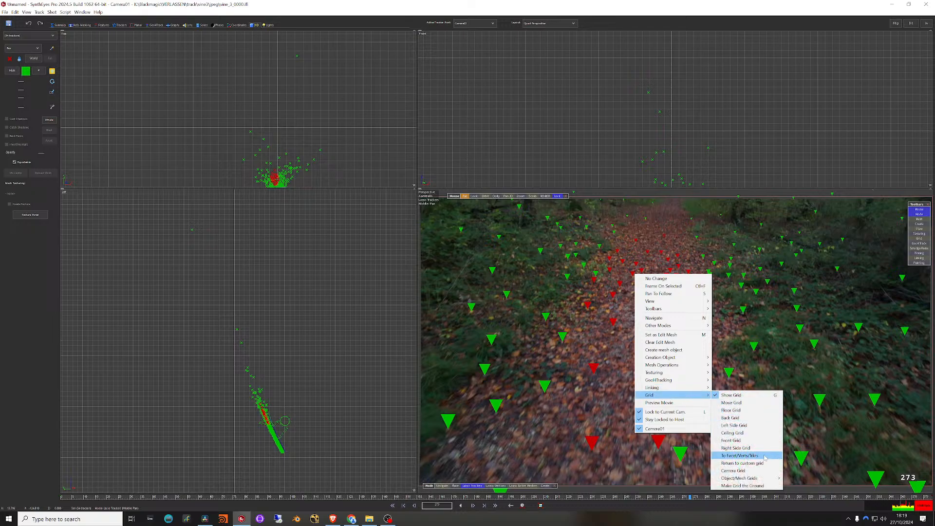
pyautogui.click(764, 457)
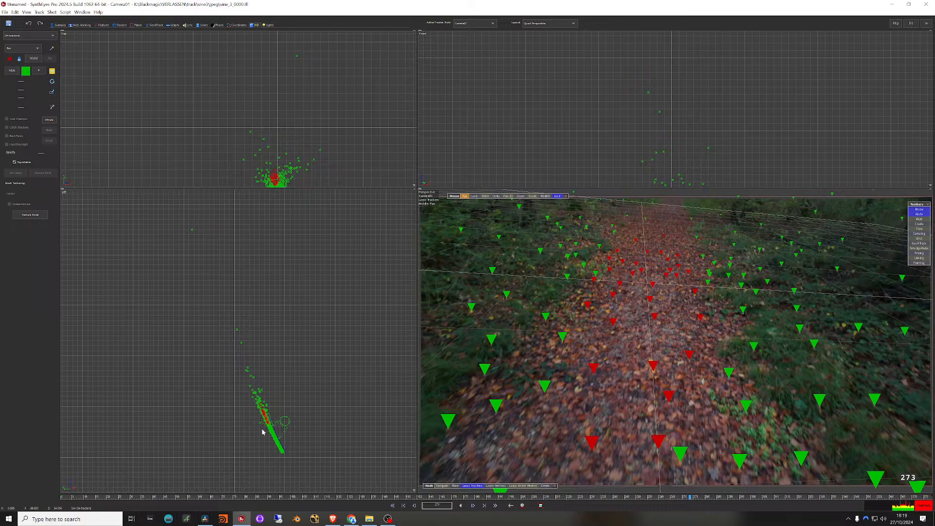
# Step: Try rotating the whole scene by hand in the Left view to level the point cloud, and undo it
pyautogui.click(52, 81)
pyautogui.click(49, 120)
pyautogui.moveTo(288, 401); pyautogui.dragTo(255, 357)
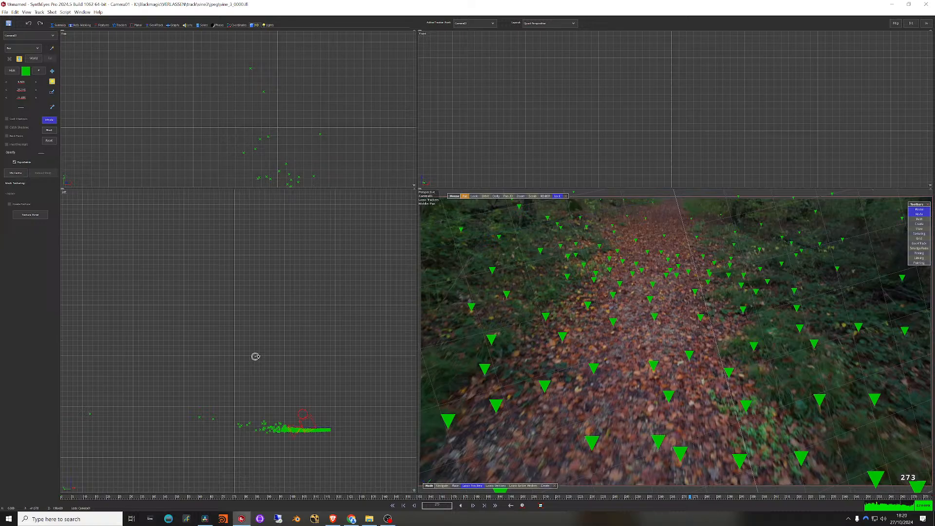
pyautogui.rightClick(255, 356)
pyautogui.click(256, 323)
pyautogui.hotkey('ctrl', 'z')
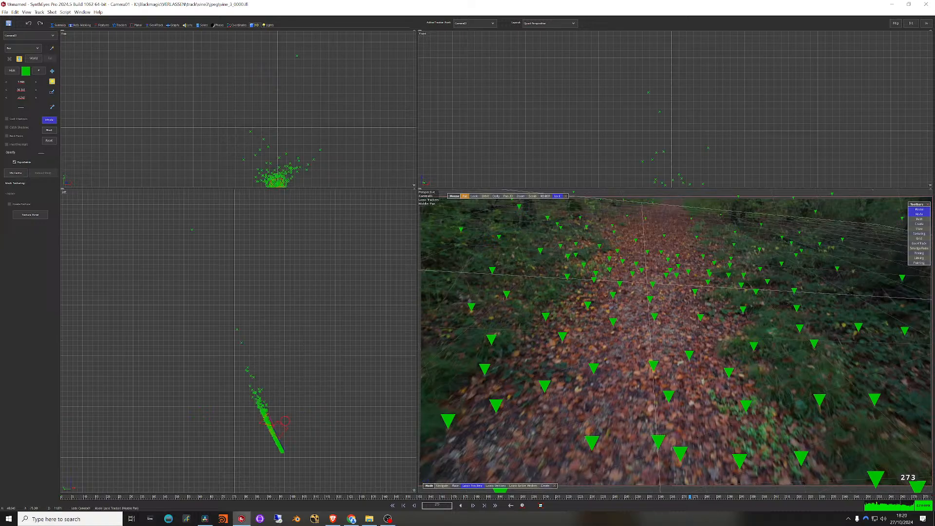
# Step: Make the aligned grid the scene's ground and check the levelled point cloud while scrubbing to frame 302
pyautogui.rightClick(652, 286)
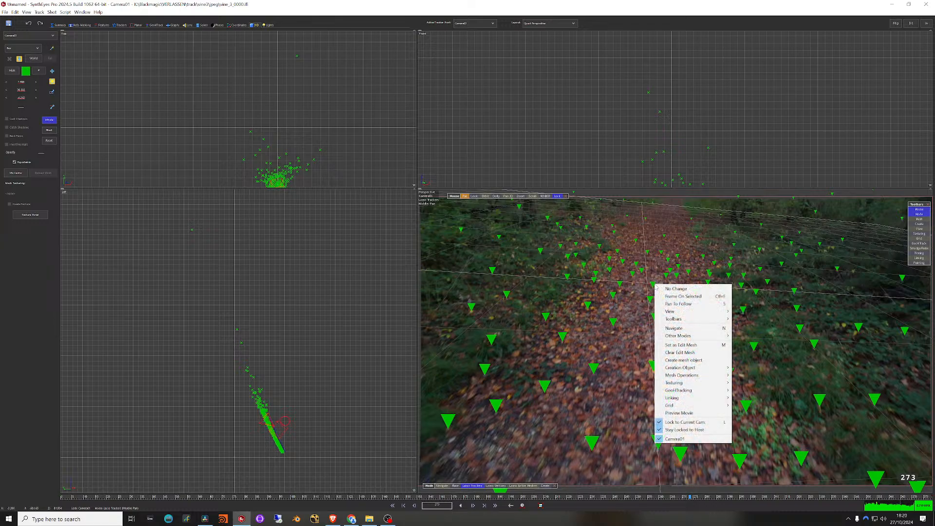
pyautogui.moveTo(718, 407)
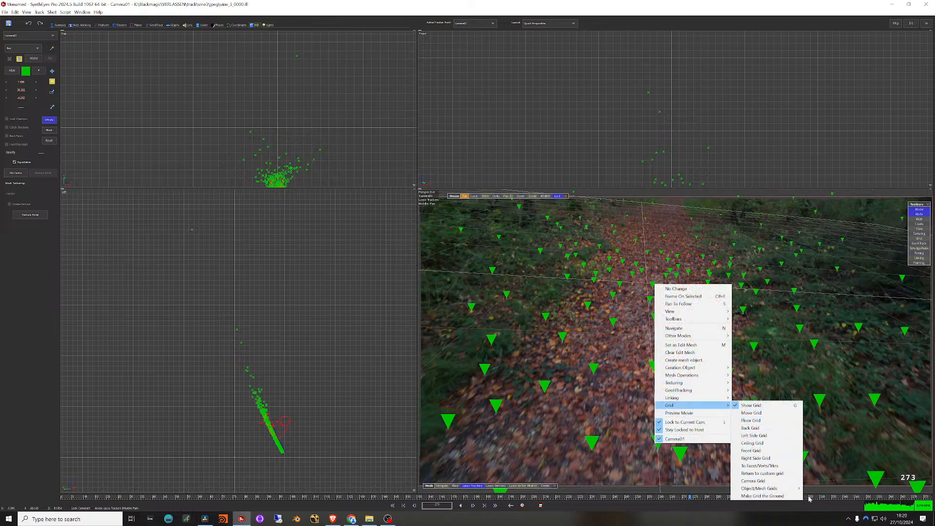
pyautogui.click(776, 497)
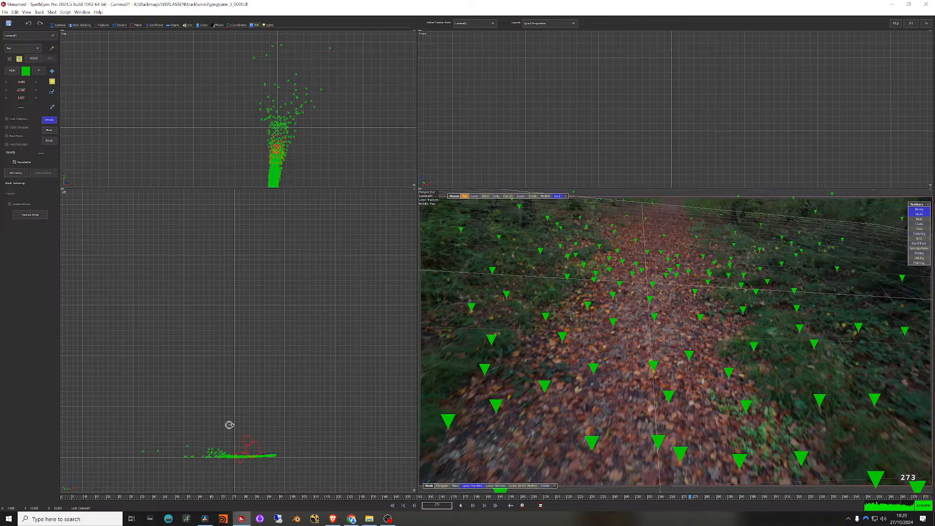
pyautogui.moveTo(265, 388); pyautogui.dragTo(398, 283, button='middle')
pyautogui.moveTo(148, 499); pyautogui.dragTo(756, 510)
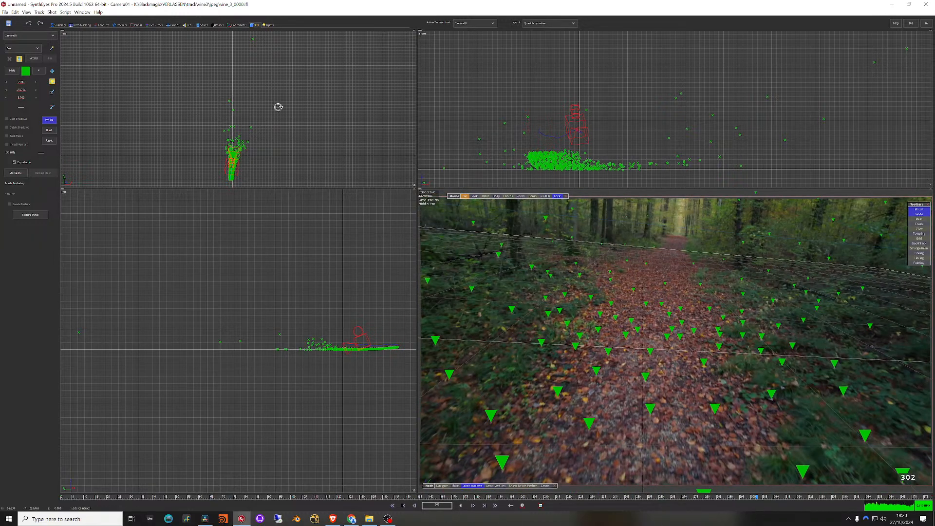
pyautogui.scroll(-1, 445, 153)
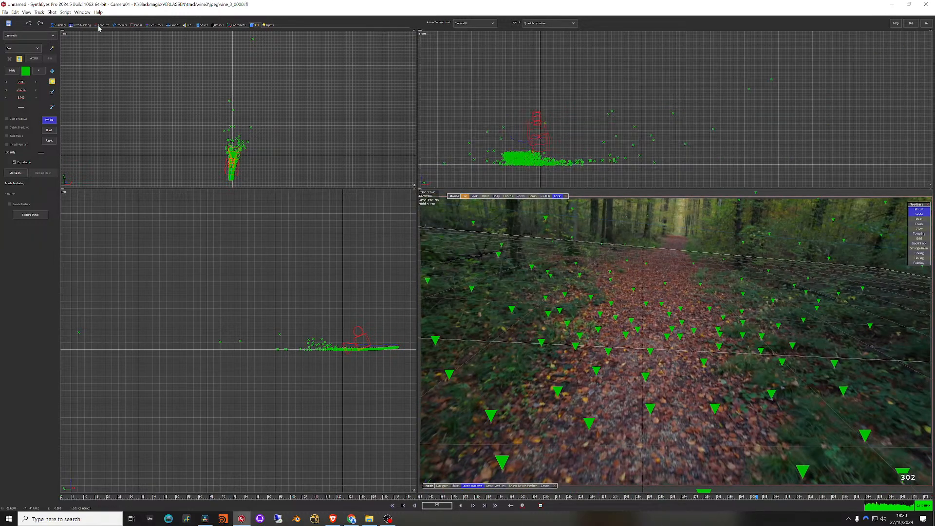
# Step: Try placing a hemisphere mesh in the Top view, first over the trackers and once more beside them, removing each
pyautogui.click(23, 48)
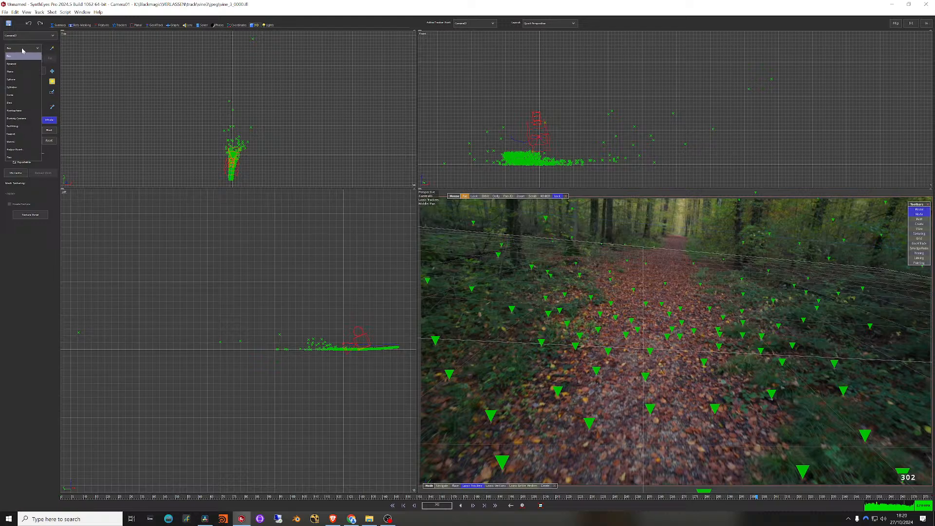
pyautogui.click(15, 111)
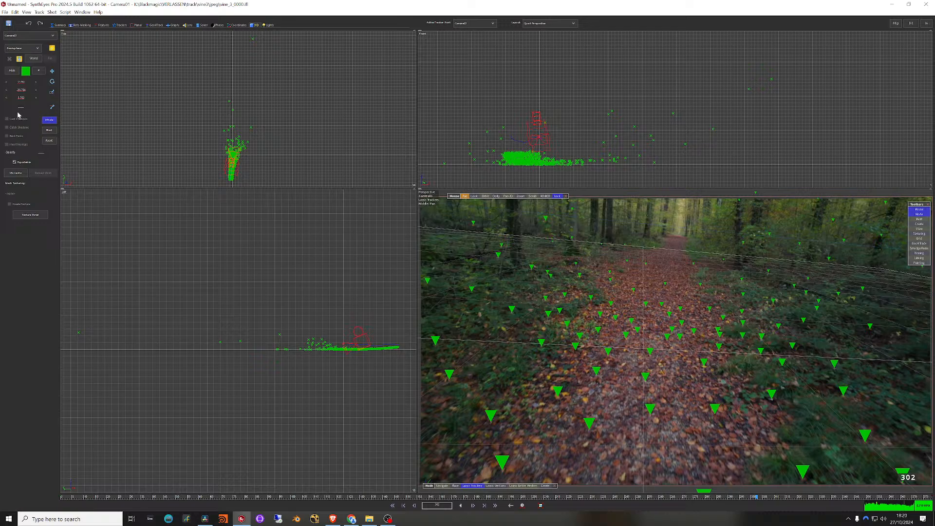
pyautogui.click(232, 145)
pyautogui.moveTo(234, 146)
pyautogui.mouseDown()
pyautogui.moveTo(235, 131)
pyautogui.moveTo(222, 142)
pyautogui.mouseUp()
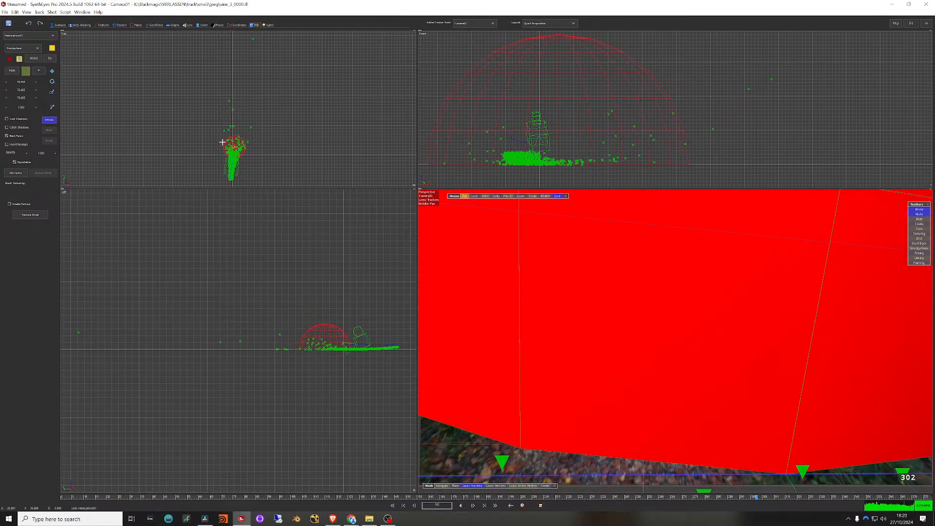
pyautogui.hotkey('ctrl', 'z')
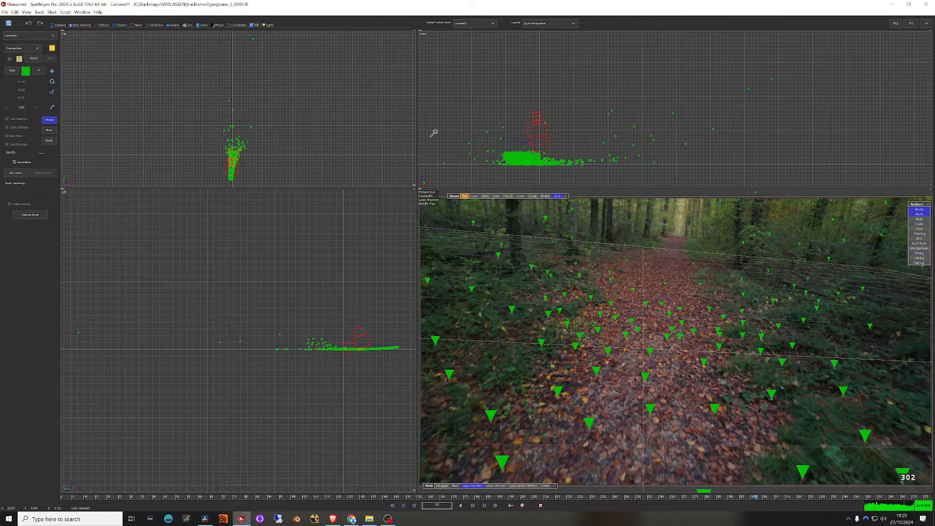
pyautogui.moveTo(291, 109)
pyautogui.mouseDown()
pyautogui.moveTo(263, 126)
pyautogui.moveTo(277, 117)
pyautogui.mouseUp()
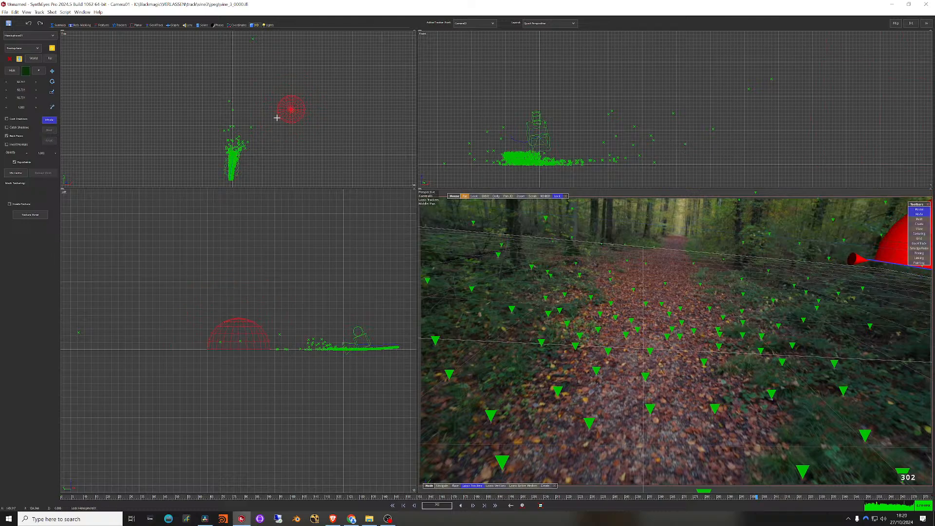
pyautogui.press('Delete')
# Step: Place an Earthling figure mesh among the trackers in the Top view and move it sideways onto the forest path
pyautogui.click(31, 48)
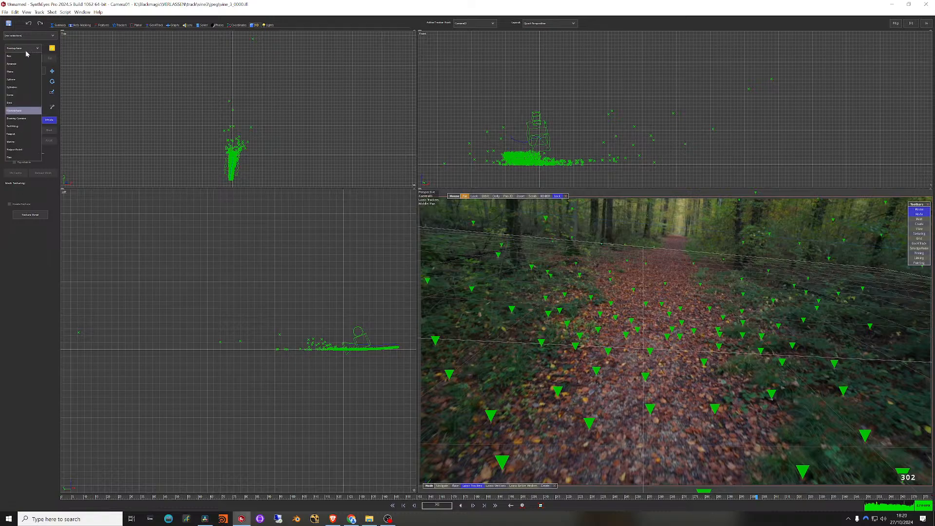
pyautogui.click(30, 127)
pyautogui.moveTo(240, 148)
pyautogui.mouseDown()
pyautogui.moveTo(244, 136)
pyautogui.moveTo(237, 142)
pyautogui.mouseUp()
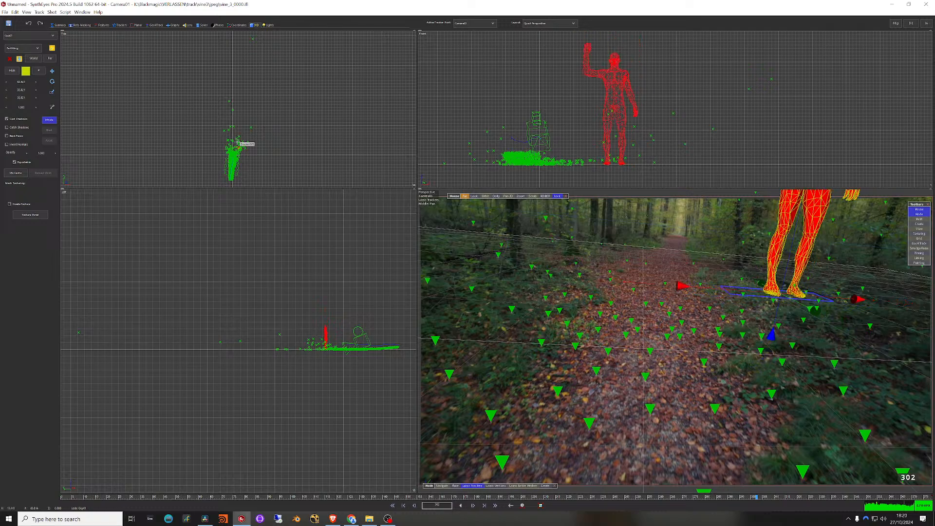
pyautogui.moveTo(680, 285); pyautogui.dragTo(542, 276)
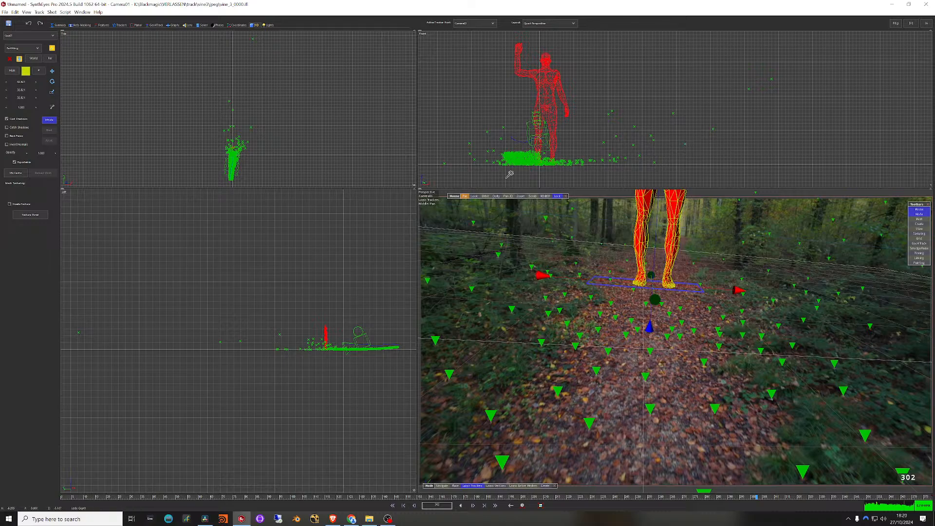
# Step: Turn off Whole, reposition the figure on the path with its feet on the ground, and check it while scrubbing to frame 323
pyautogui.scroll(3, 243, 148)
pyautogui.scroll(2, 227, 150)
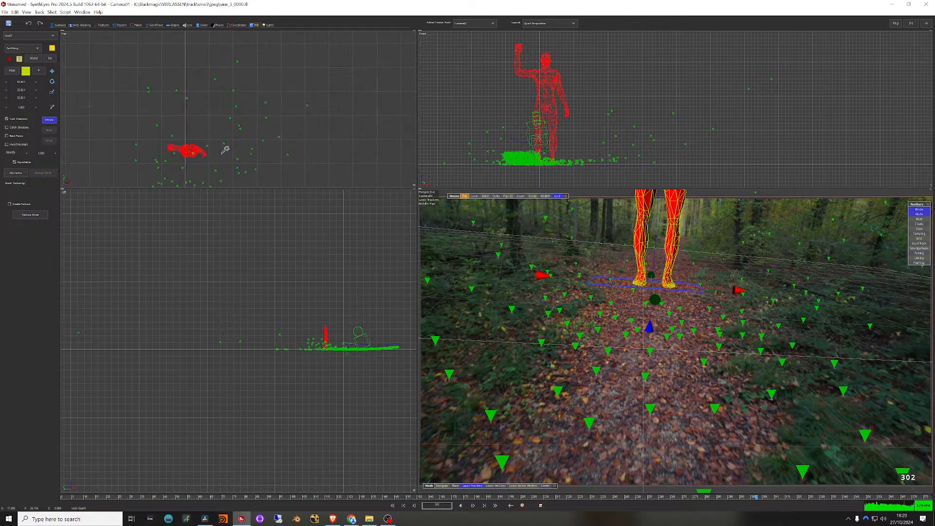
pyautogui.click(55, 119)
pyautogui.click(197, 160)
pyautogui.moveTo(545, 96); pyautogui.dragTo(568, 96)
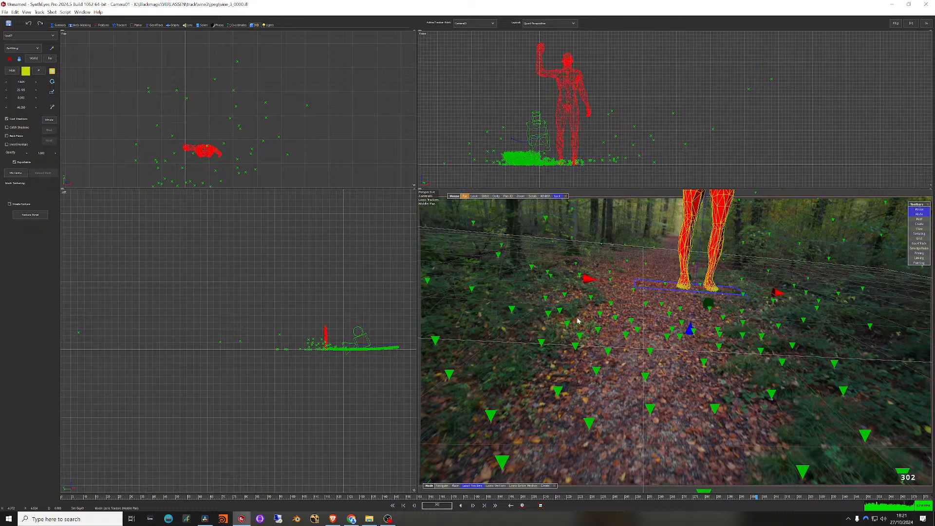
pyautogui.moveTo(314, 498); pyautogui.dragTo(808, 523)
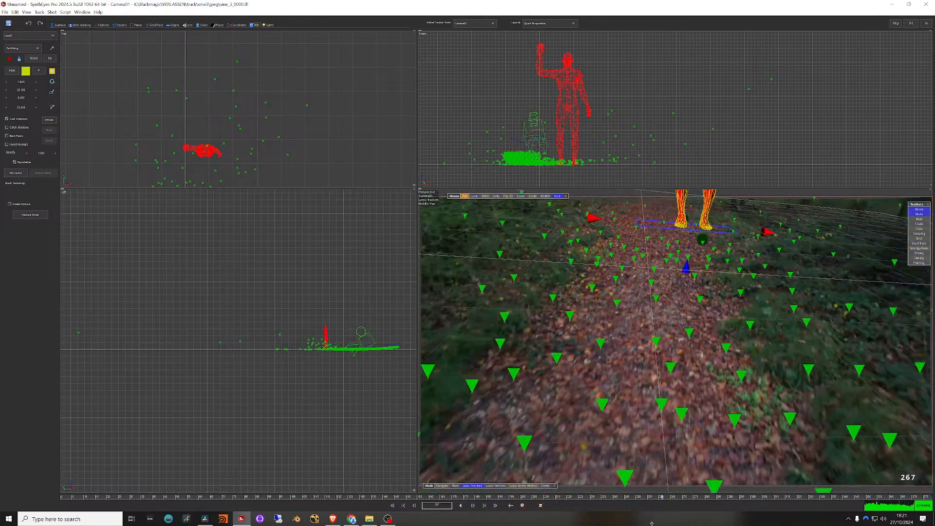
pyautogui.moveTo(922, 523); pyautogui.dragTo(807, 496)
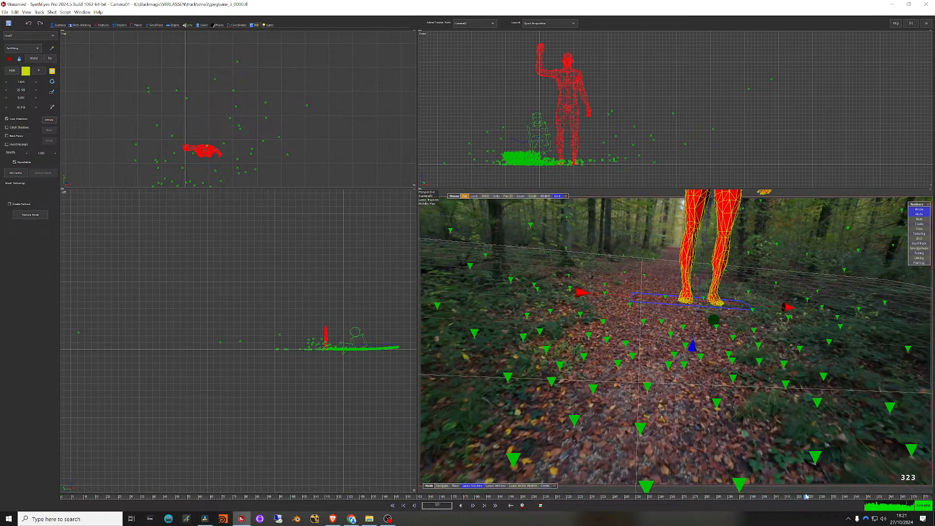
# Step: Create a point-lattice mesh around the figure in the Top view and check it against the path while scrubbing to frame 344
pyautogui.click(31, 49)
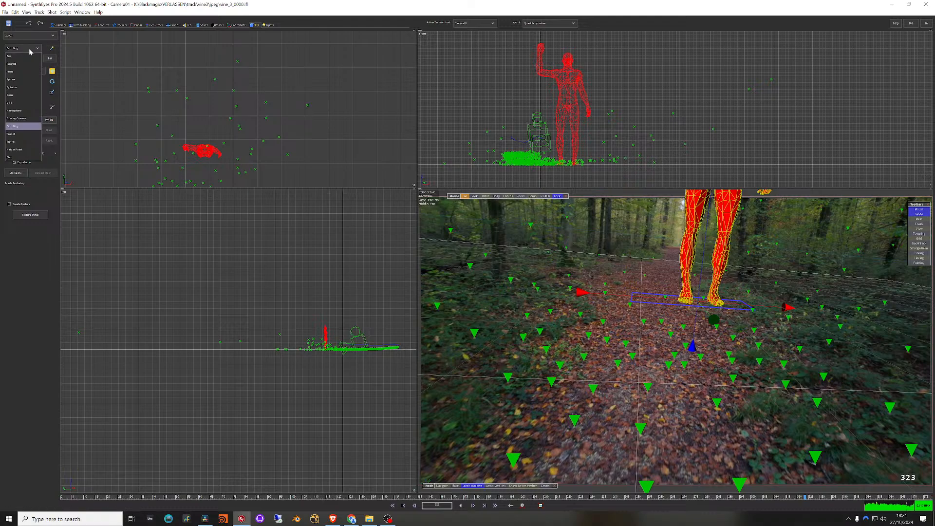
pyautogui.click(28, 143)
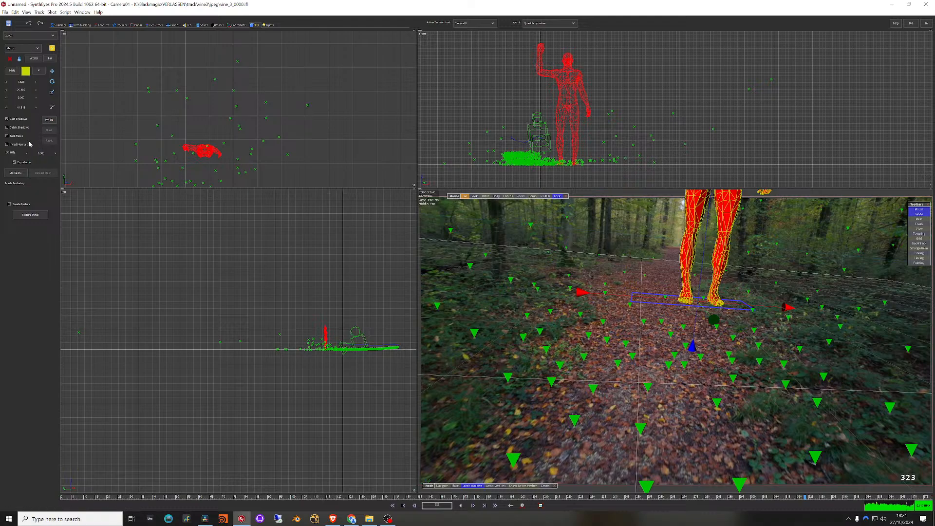
pyautogui.click(164, 118)
pyautogui.moveTo(173, 133); pyautogui.dragTo(244, 99)
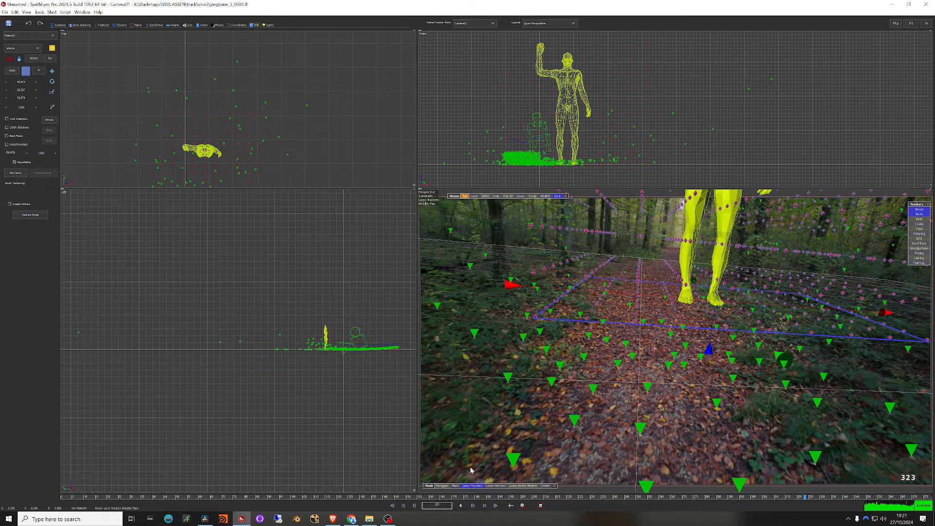
pyautogui.moveTo(331, 499)
pyautogui.mouseDown()
pyautogui.moveTo(296, 497)
pyautogui.moveTo(858, 470)
pyautogui.mouseUp()
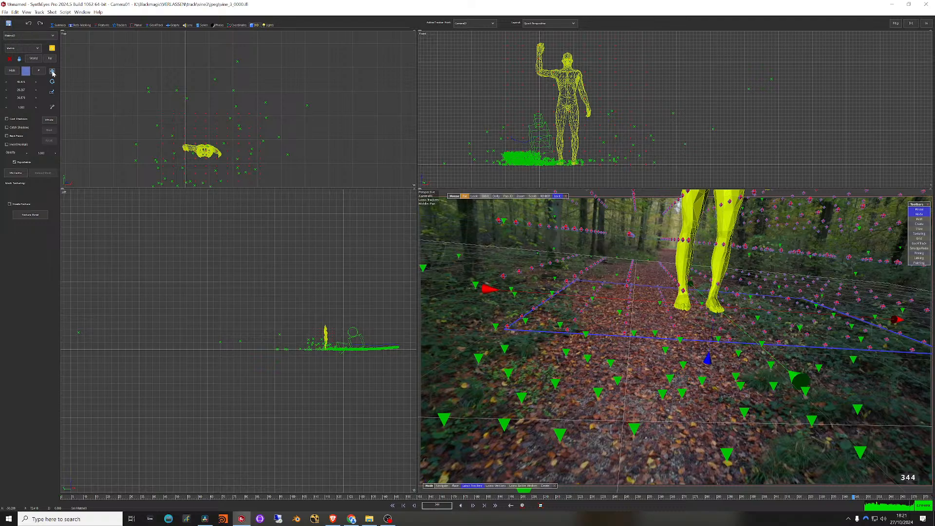
# Step: Examine how the trackers stick to the leafy ground in a full-size perspective view, scrubbing from frame 141 to 210
pyautogui.moveTo(293, 124); pyautogui.dragTo(301, 81, button='middle')
pyautogui.scroll(-2, 284, 96)
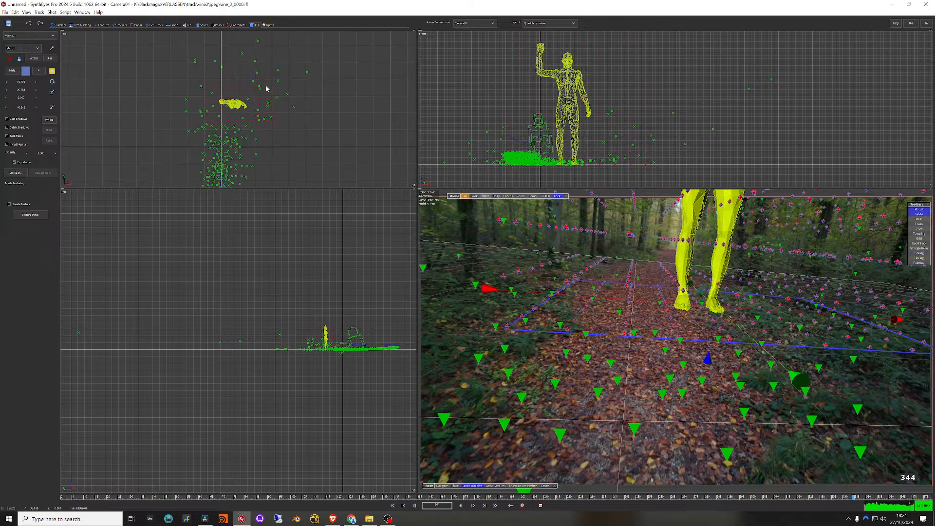
pyautogui.moveTo(265, 87); pyautogui.dragTo(249, 121)
pyautogui.click(418, 497)
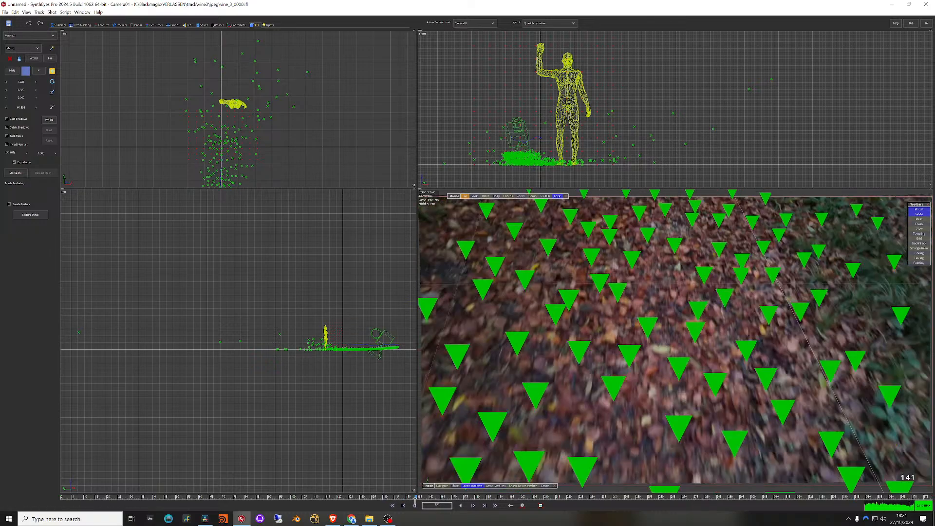
pyautogui.press('8')
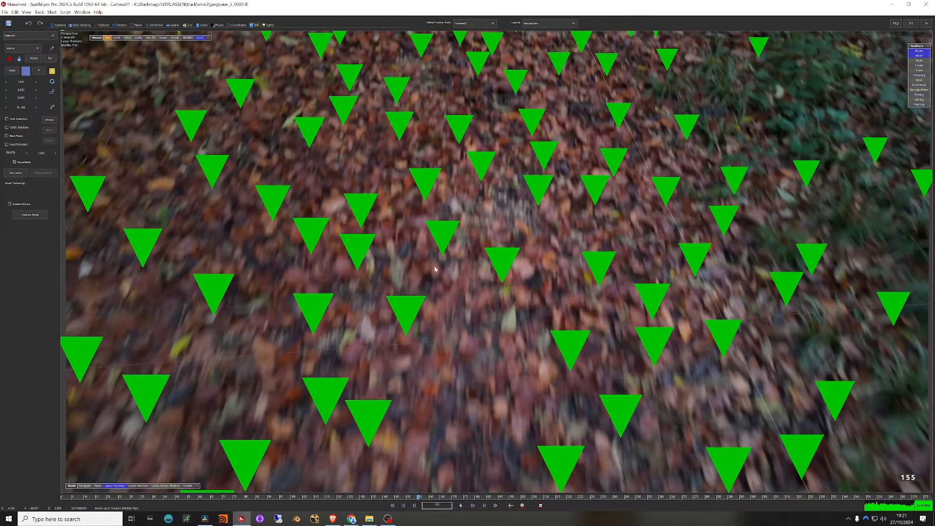
pyautogui.moveTo(134, 498); pyautogui.dragTo(544, 501)
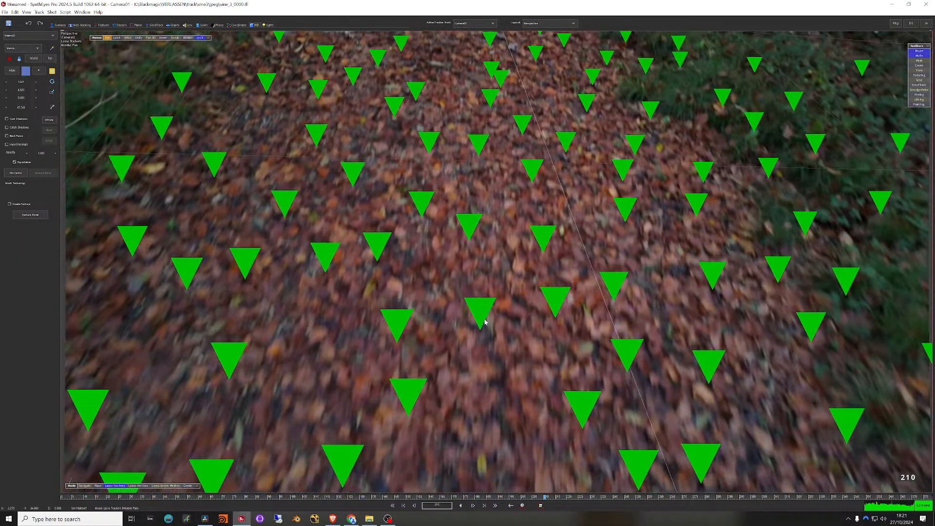
# Step: Check the path footage with the trackers hidden, restore them, and return to the quad layout at frame 271
pyautogui.press('h')
pyautogui.moveTo(287, 496); pyautogui.dragTo(413, 484)
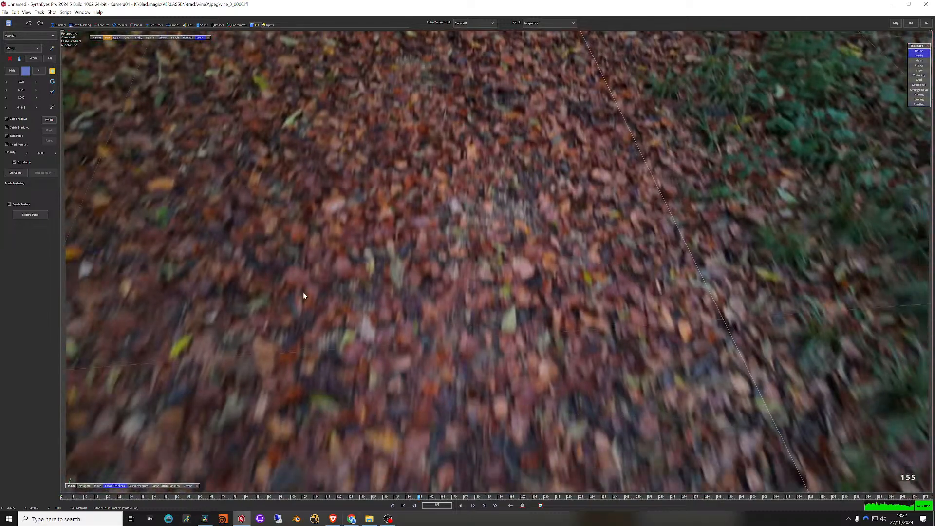
pyautogui.press('Tab')
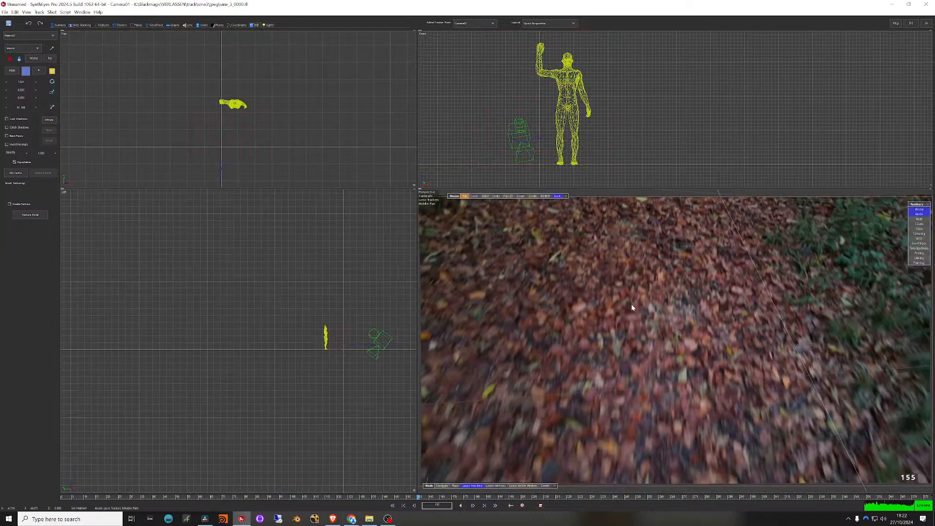
pyautogui.hotkey('ctrl', 'z')
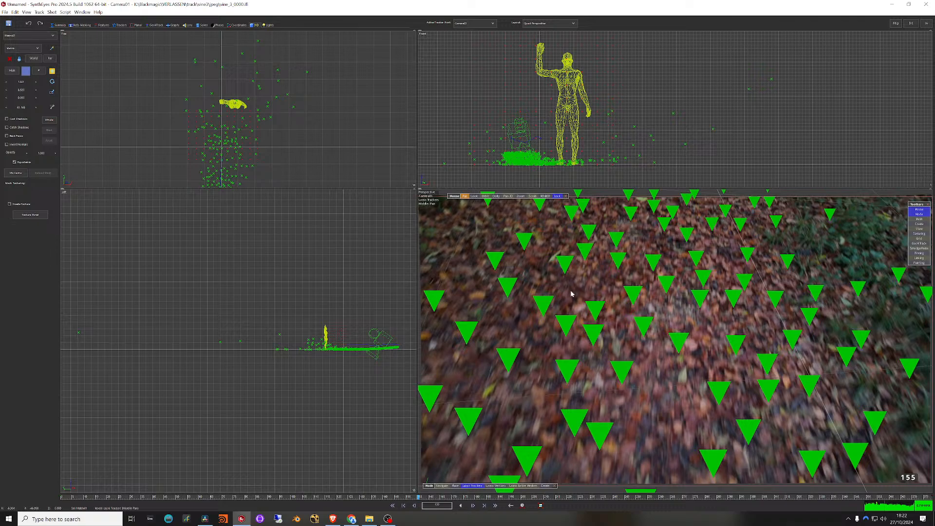
pyautogui.moveTo(298, 497); pyautogui.dragTo(685, 497)
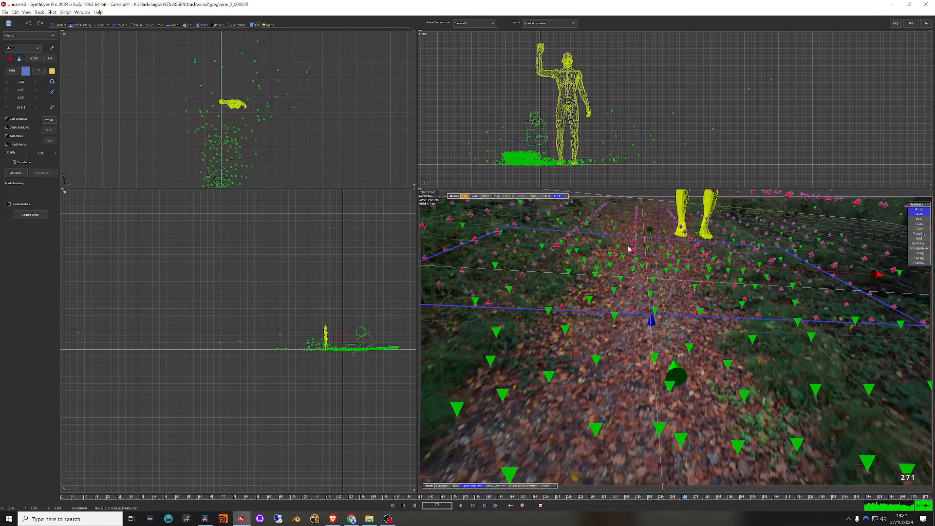
# Step: Delete the test figure and the point-lattice mesh from the scene
pyautogui.click(563, 78)
pyautogui.press('Delete')
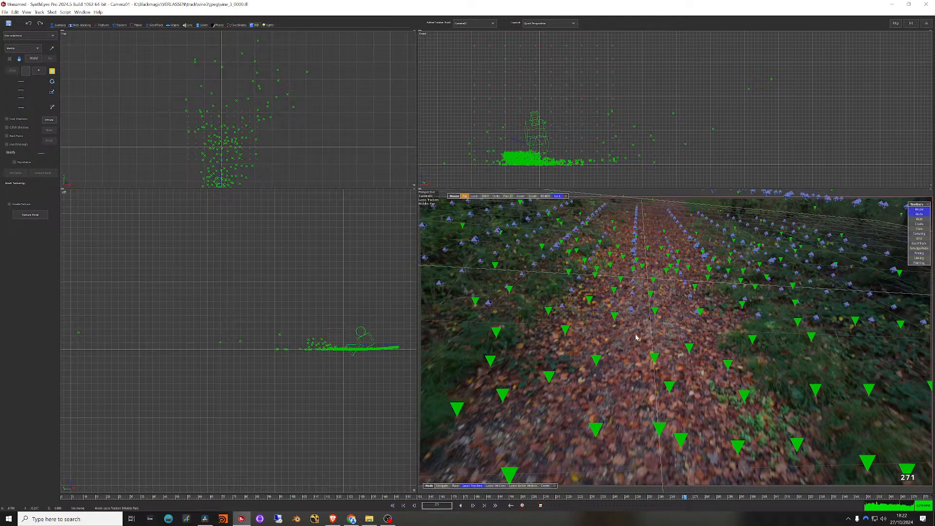
pyautogui.click(634, 231)
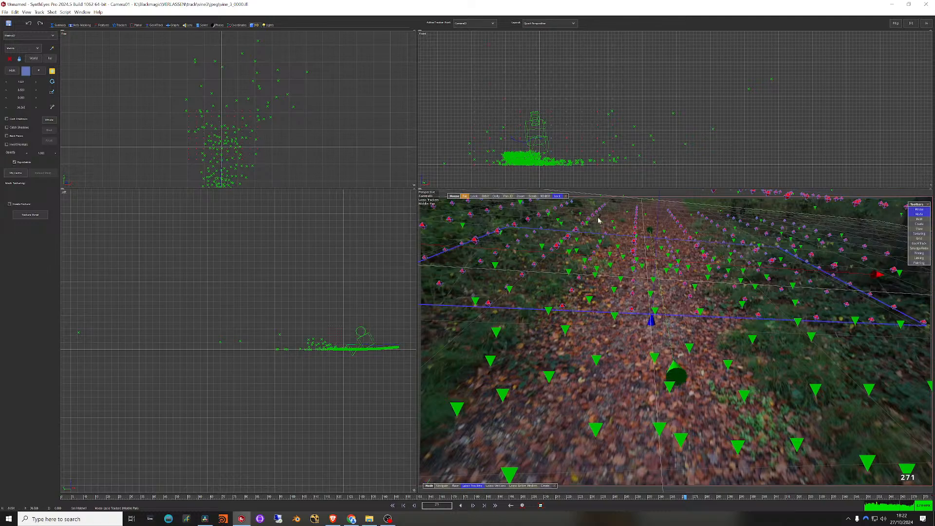
pyautogui.press('Delete')
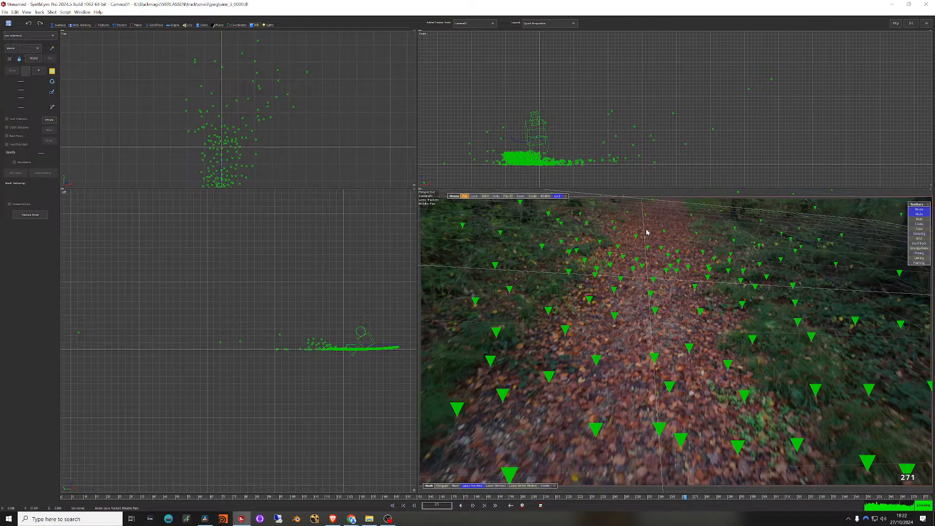
# Step: Lasso the trackers on the leaf-covered path at frame 271, and extend the selection with the nearer path trackers at frame 244
pyautogui.moveTo(604, 248)
pyautogui.mouseDown()
pyautogui.moveTo(565, 370)
pyautogui.moveTo(691, 419)
pyautogui.moveTo(704, 273)
pyautogui.moveTo(662, 223)
pyautogui.mouseUp()
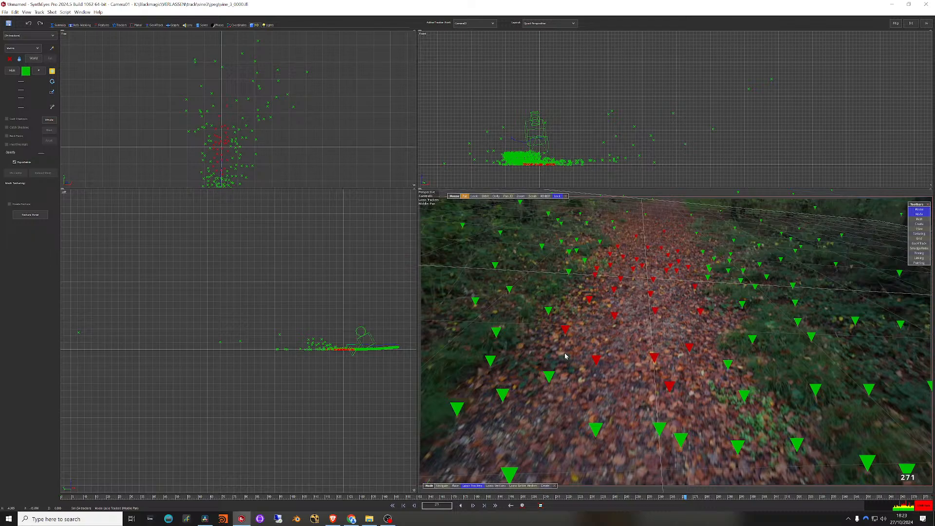
pyautogui.moveTo(521, 441)
pyautogui.keyDown('shift'); pyautogui.mouseDown()
pyautogui.moveTo(696, 453)
pyautogui.moveTo(743, 380)
pyautogui.moveTo(683, 379)
pyautogui.moveTo(538, 348)
pyautogui.mouseUp(); pyautogui.keyUp('shift')
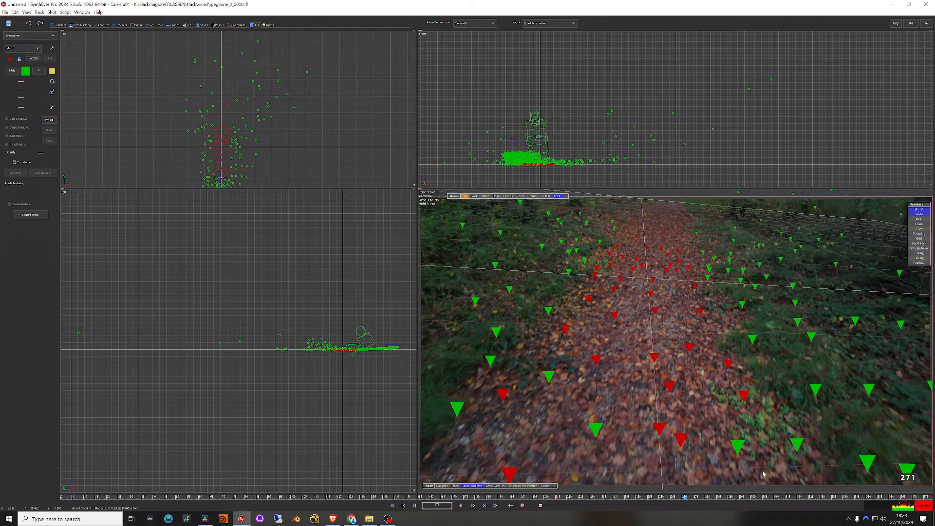
pyautogui.moveTo(691, 497); pyautogui.dragTo(623, 500)
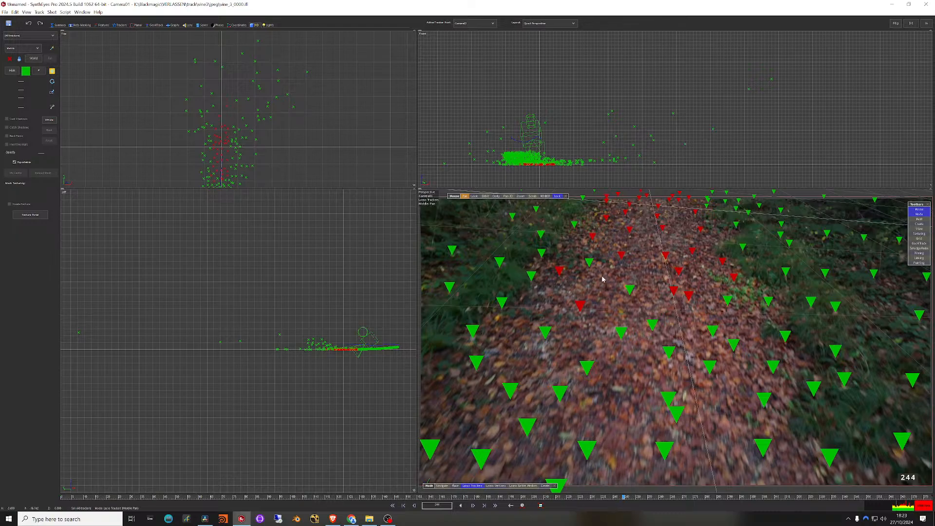
pyautogui.moveTo(599, 248)
pyautogui.keyDown('shift'); pyautogui.mouseDown()
pyautogui.moveTo(533, 378)
pyautogui.moveTo(609, 443)
pyautogui.moveTo(772, 351)
pyautogui.moveTo(695, 260)
pyautogui.moveTo(588, 235)
pyautogui.mouseUp(); pyautogui.keyUp('shift')
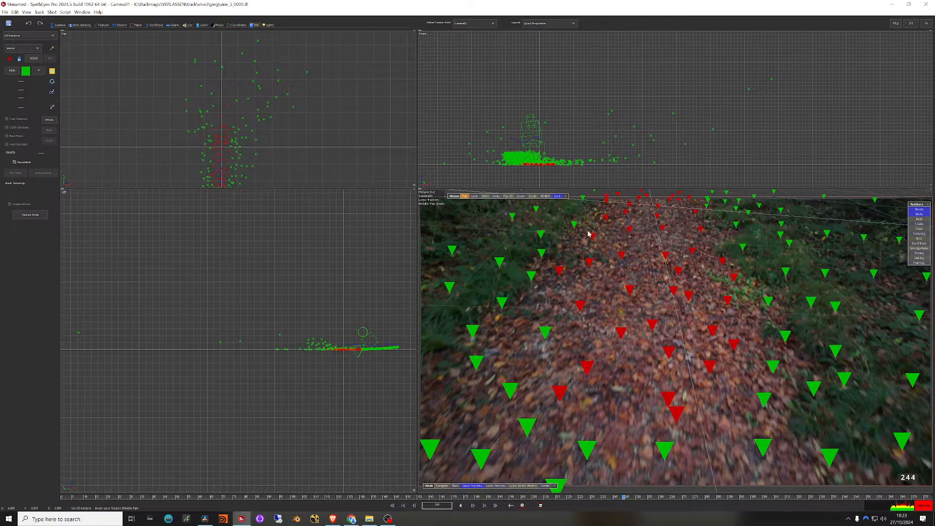
# Step: Show the mesh tools, activate Assemble Mesh, and inspect the selected trackers from an angle in a temporary Perspective B view before restoring the quad layout
pyautogui.click(919, 218)
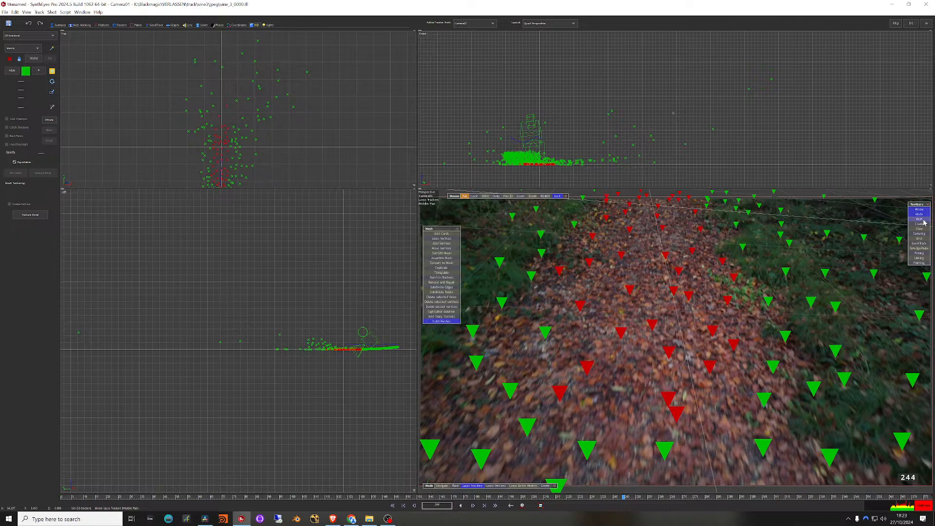
pyautogui.click(442, 259)
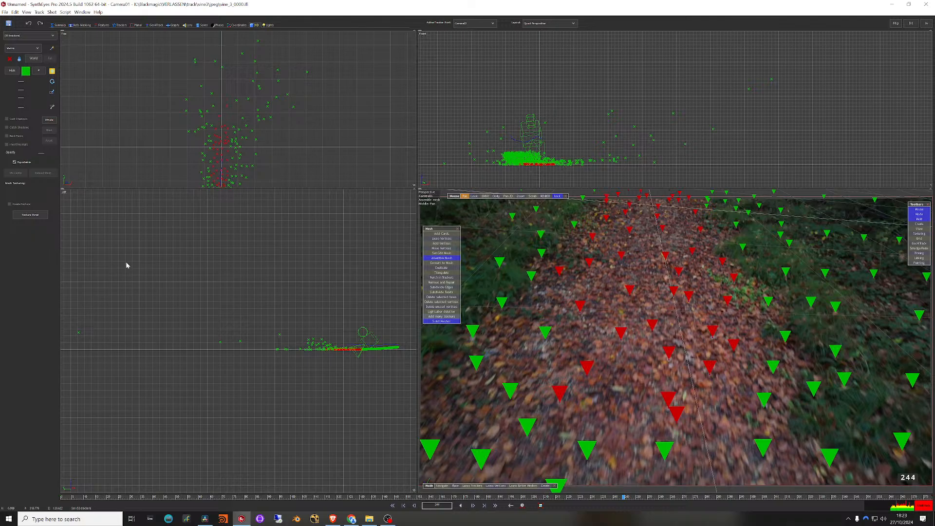
pyautogui.click(64, 192)
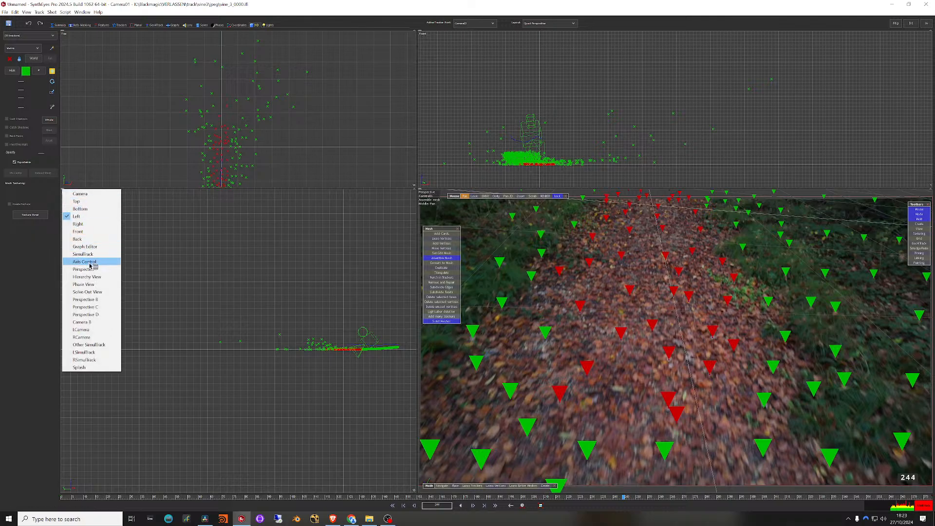
pyautogui.click(103, 300)
pyautogui.moveTo(263, 347); pyautogui.dragTo(157, 256)
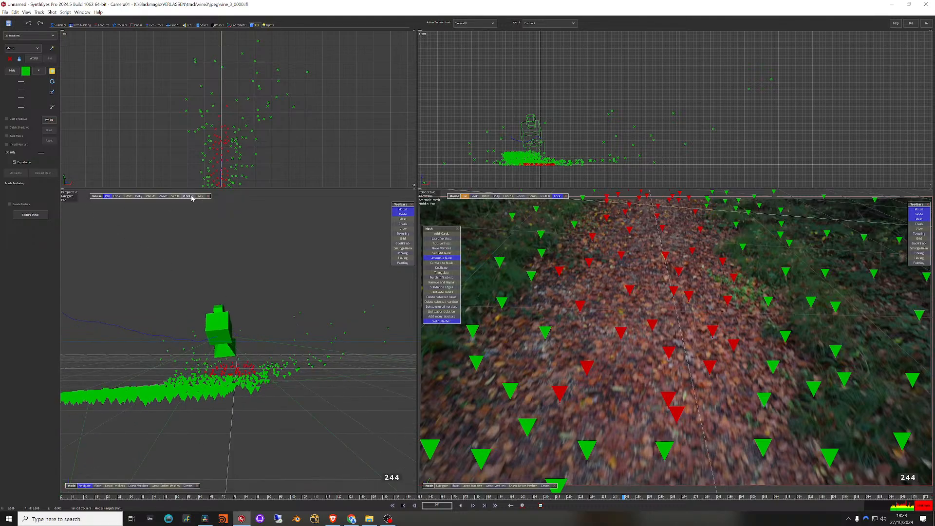
pyautogui.keyDown('alt'); pyautogui.moveTo(237, 288); pyautogui.dragTo(239, 325); pyautogui.keyUp('alt')
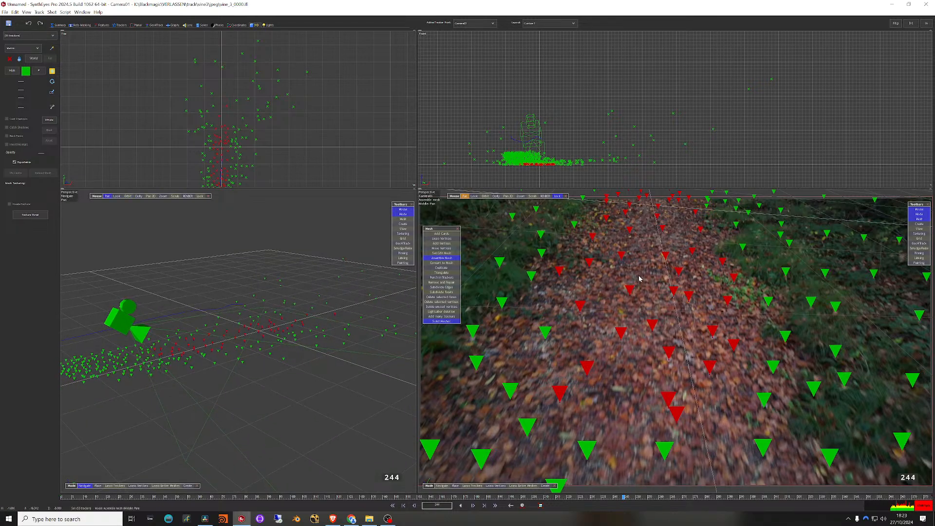
pyautogui.press('7')
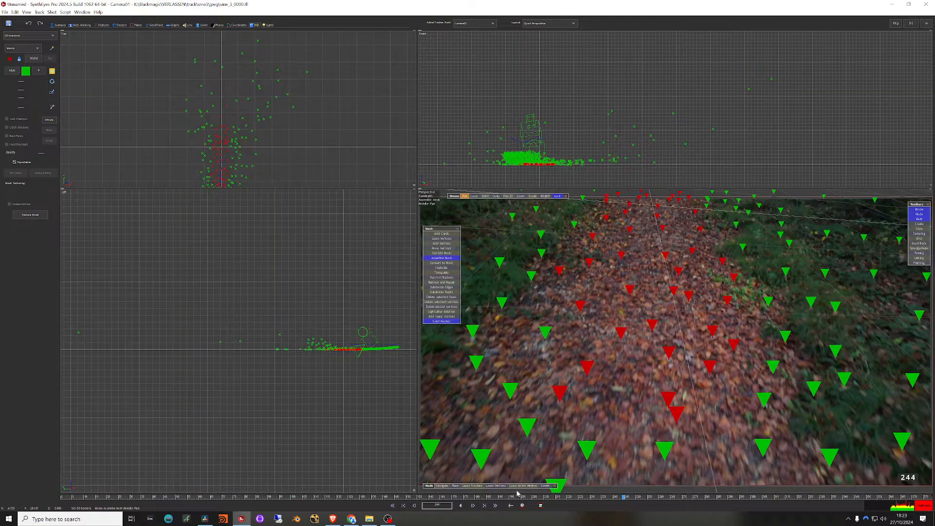
# Step: Try lassoing vertices over the selected path trackers, look at the scene in another viewport layout, and return to the quad layout
pyautogui.click(496, 485)
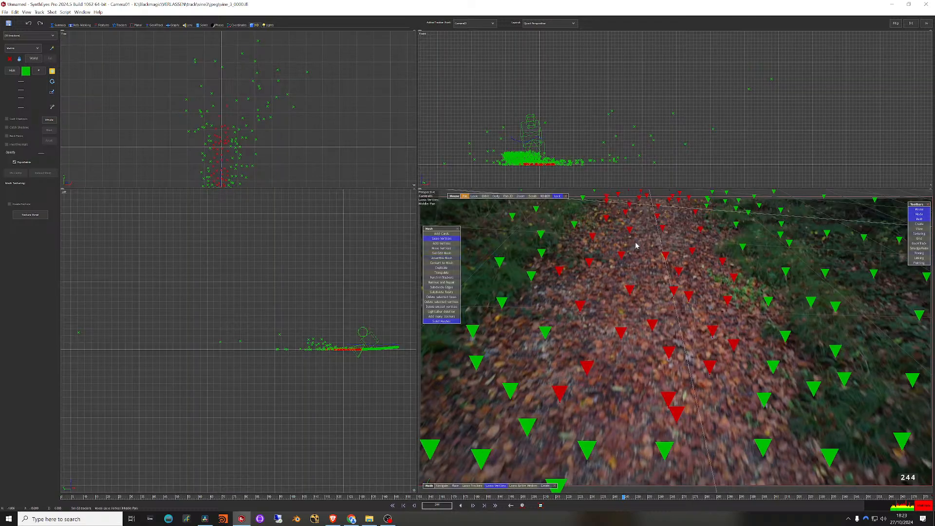
pyautogui.moveTo(619, 244)
pyautogui.mouseDown()
pyautogui.moveTo(565, 387)
pyautogui.moveTo(707, 329)
pyautogui.mouseUp()
pyautogui.moveTo(685, 261); pyautogui.dragTo(628, 242)
pyautogui.press('8')
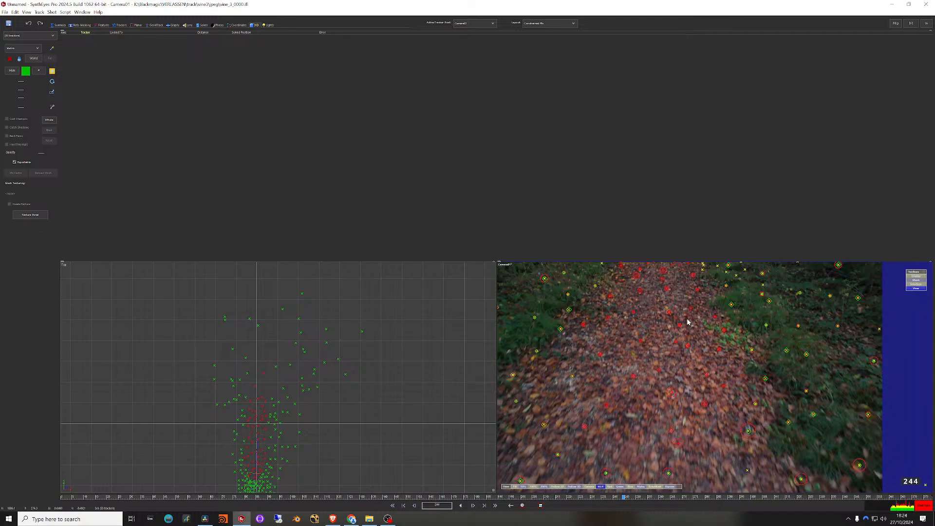
pyautogui.press('7')
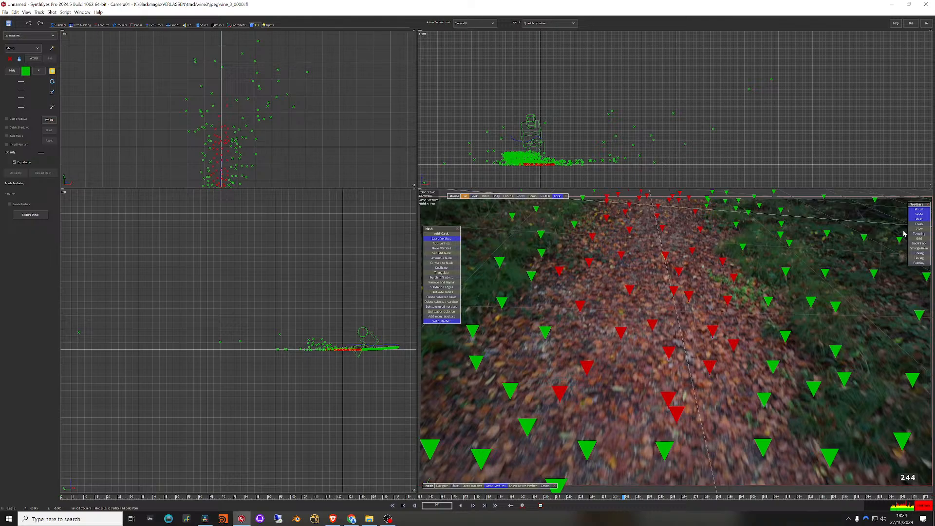
# Step: Convert the selected path trackers to a mesh, and inspect them from a free angle away from the camera view
pyautogui.click(443, 263)
pyautogui.moveTo(631, 291); pyautogui.dragTo(643, 304, button='middle')
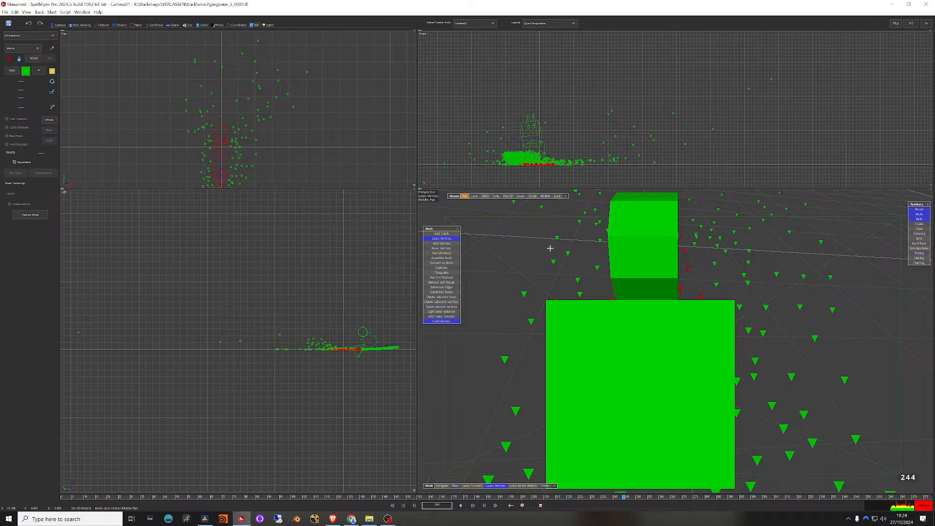
pyautogui.moveTo(566, 287); pyautogui.dragTo(557, 237)
pyautogui.moveTo(586, 275); pyautogui.dragTo(543, 278, button='middle')
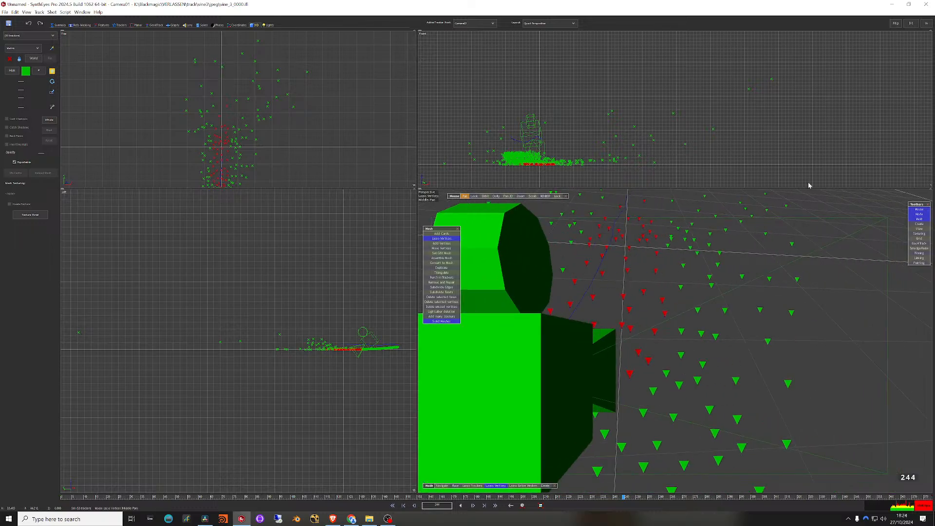
pyautogui.moveTo(759, 268); pyautogui.dragTo(672, 270, button='middle')
pyautogui.moveTo(803, 301); pyautogui.dragTo(787, 299, button='middle')
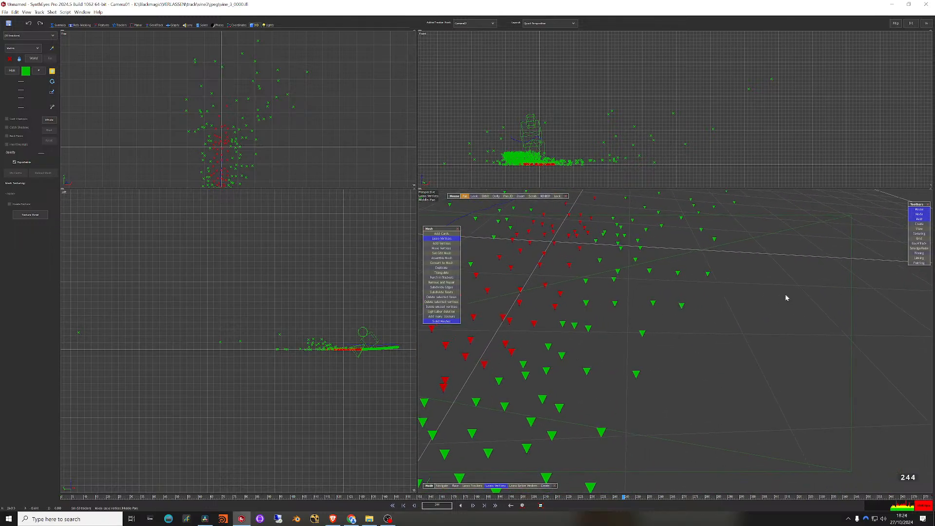
# Step: Clear the tracker selection, switch back to vertex lassoing, and lock the perspective view to the camera again
pyautogui.click(472, 486)
pyautogui.click(678, 407)
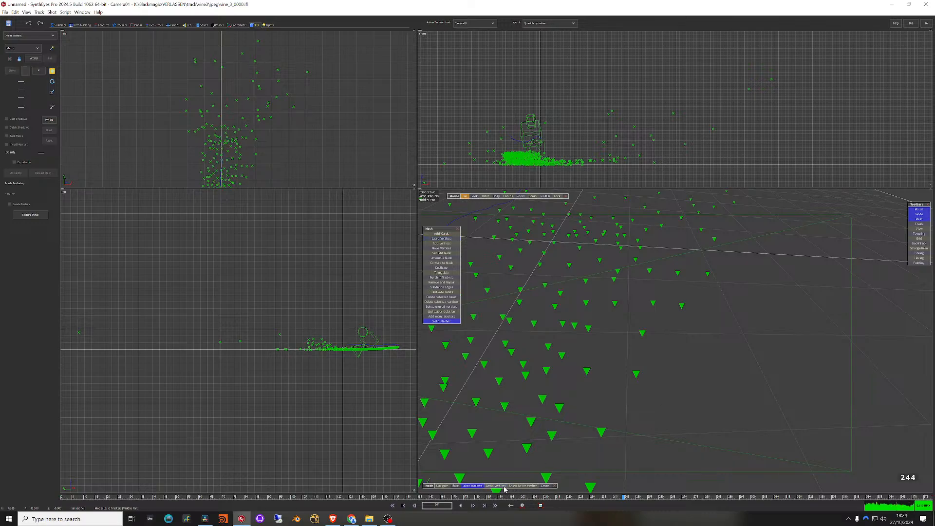
pyautogui.click(496, 486)
pyautogui.click(557, 196)
# Step: Try lassoing the mesh vertices along the leaf-covered path in the camera view at frames 244 and 221
pyautogui.moveTo(639, 223); pyautogui.dragTo(538, 294)
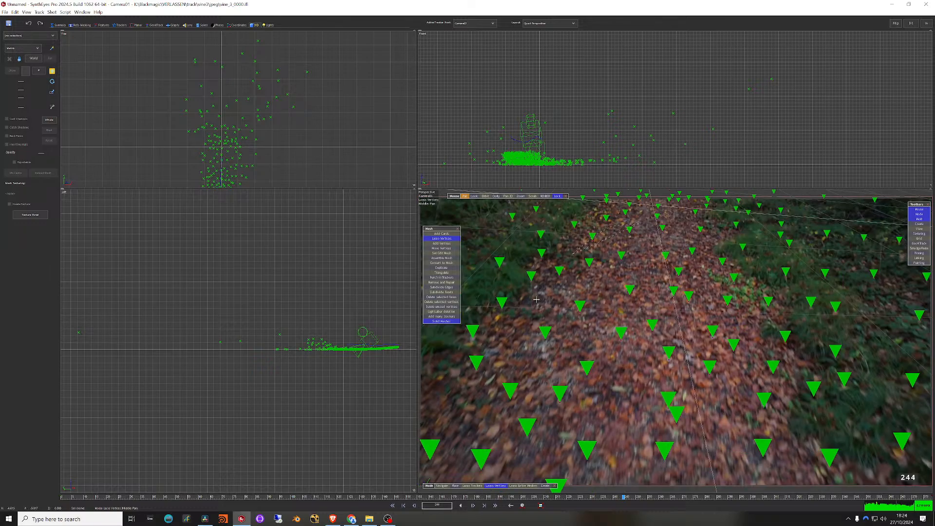
pyautogui.moveTo(704, 414)
pyautogui.mouseDown()
pyautogui.moveTo(761, 276)
pyautogui.moveTo(698, 196)
pyautogui.mouseUp()
pyautogui.moveTo(576, 254); pyautogui.dragTo(645, 227)
pyautogui.moveTo(616, 497); pyautogui.dragTo(570, 499)
pyautogui.moveTo(506, 305); pyautogui.dragTo(722, 451)
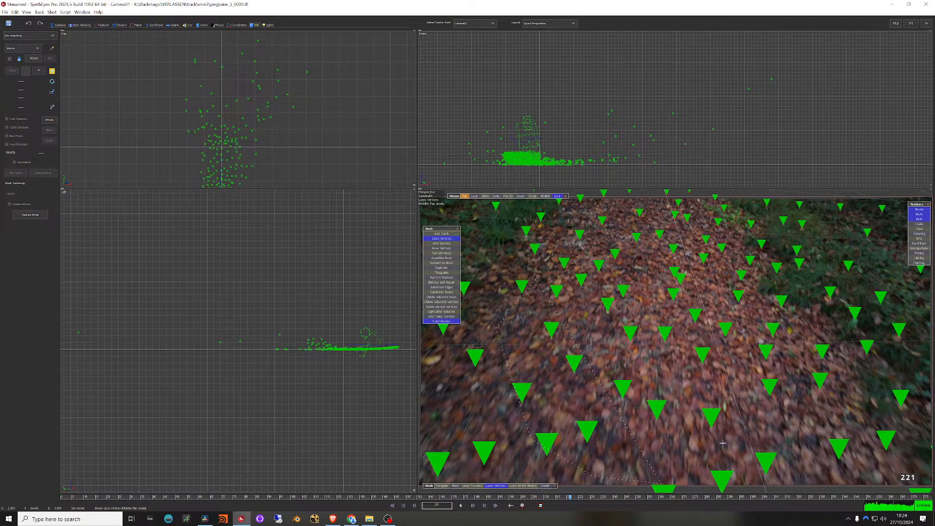
pyautogui.moveTo(695, 240)
pyautogui.mouseDown()
pyautogui.moveTo(647, 223)
pyautogui.moveTo(598, 242)
pyautogui.mouseUp()
# Step: Try triangulating the mesh vertices in the camera view, then undo the triangulation
pyautogui.click(443, 273)
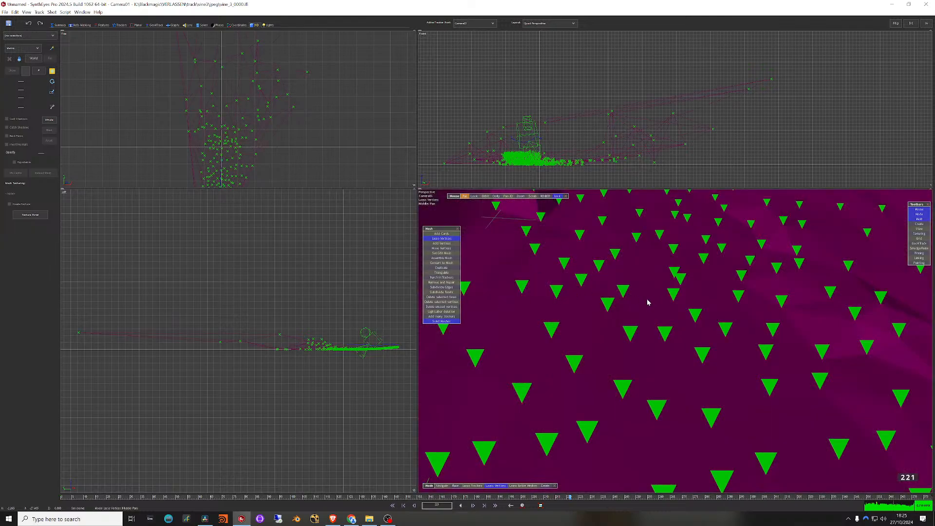
pyautogui.scroll(1, 648, 303)
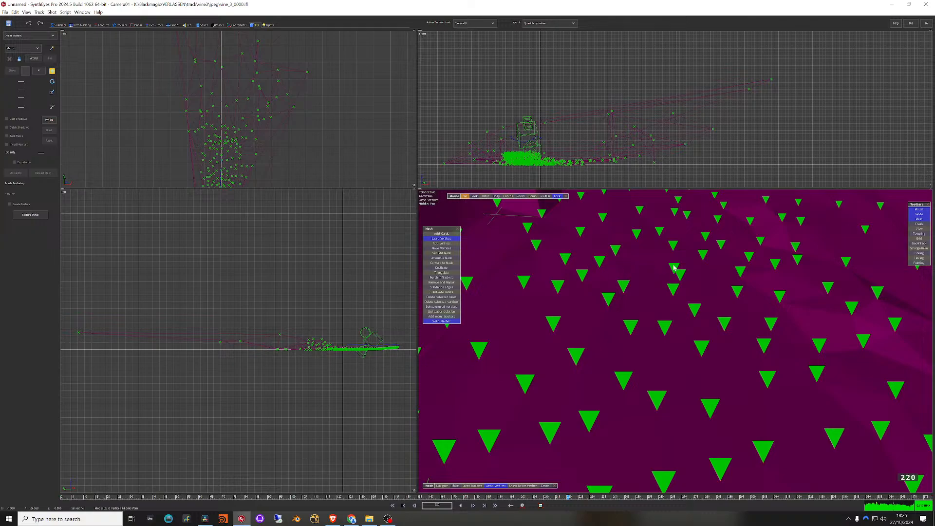
pyautogui.hotkey('ctrl', 'z')
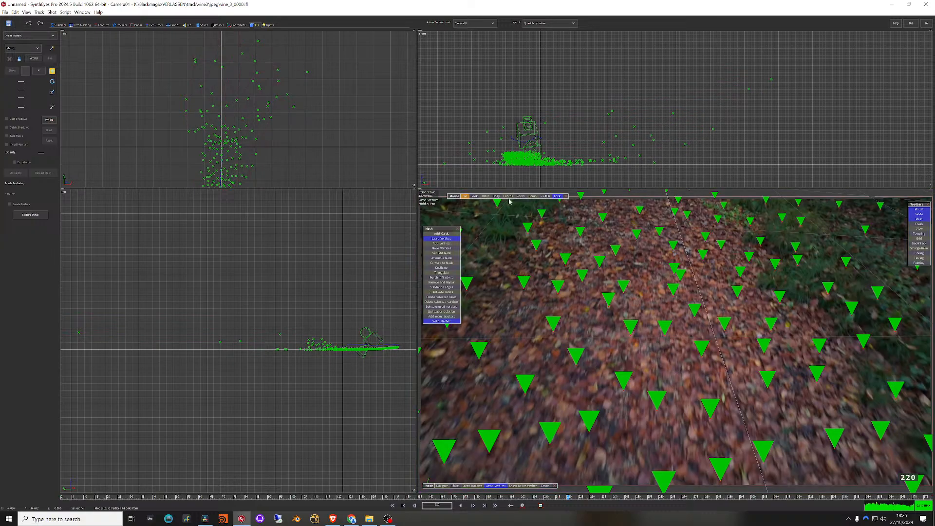
# Step: Change the Left view to Perspective B, and frame the camera and tracker cloud from above
pyautogui.click(64, 191)
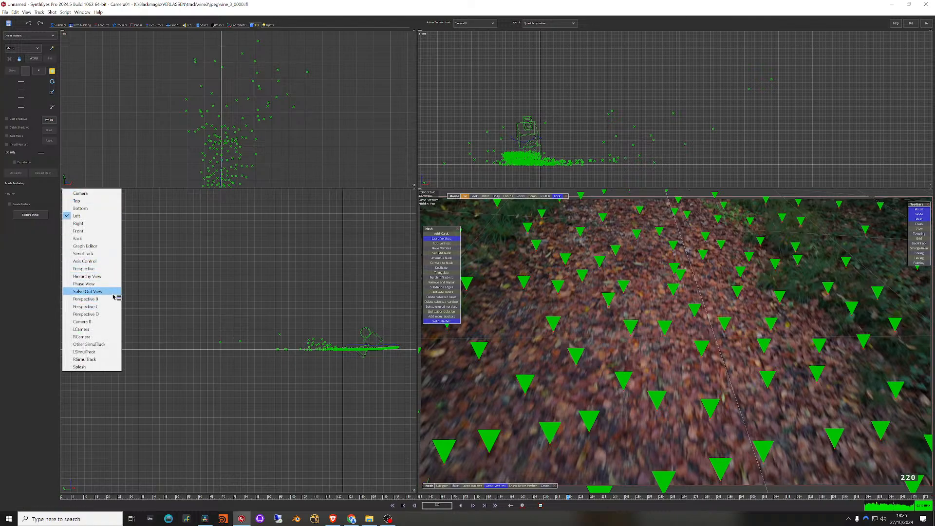
pyautogui.click(85, 298)
pyautogui.moveTo(223, 316)
pyautogui.mouseDown()
pyautogui.moveTo(221, 397)
pyautogui.moveTo(174, 436)
pyautogui.moveTo(257, 209)
pyautogui.moveTo(278, 386)
pyautogui.moveTo(313, 282)
pyautogui.moveTo(295, 253)
pyautogui.moveTo(315, 207)
pyautogui.moveTo(342, 247)
pyautogui.moveTo(234, 310)
pyautogui.moveTo(234, 328)
pyautogui.mouseUp()
pyautogui.keyDown('alt'); pyautogui.moveTo(234, 327); pyautogui.dragTo(284, 348, button='middle'); pyautogui.keyUp('alt')
pyautogui.keyDown('alt'); pyautogui.moveTo(285, 348); pyautogui.dragTo(309, 280); pyautogui.keyUp('alt')
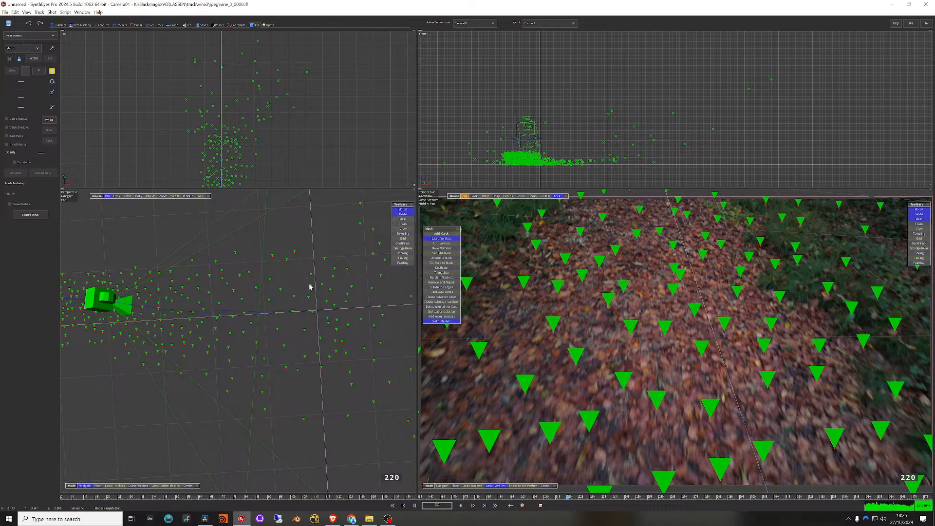
# Step: Show the Mesh toolbar in the Perspective B view, close it in the camera view, and reposition it clear of the trackers
pyautogui.click(403, 219)
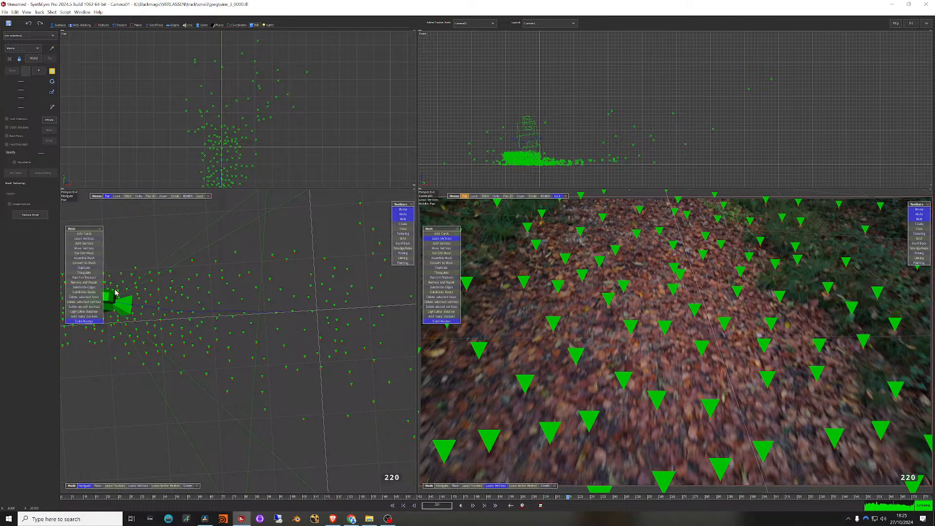
pyautogui.moveTo(83, 228); pyautogui.dragTo(97, 225)
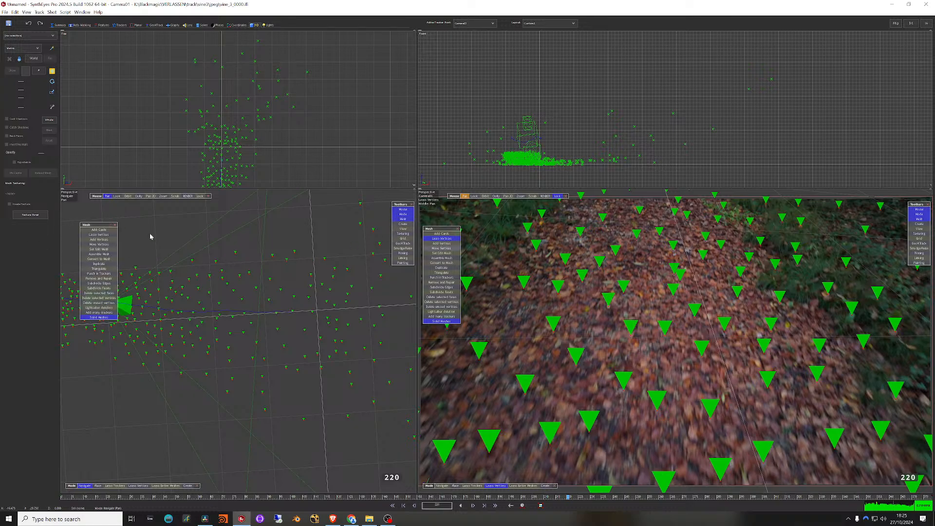
pyautogui.click(459, 228)
pyautogui.moveTo(98, 225); pyautogui.dragTo(89, 216)
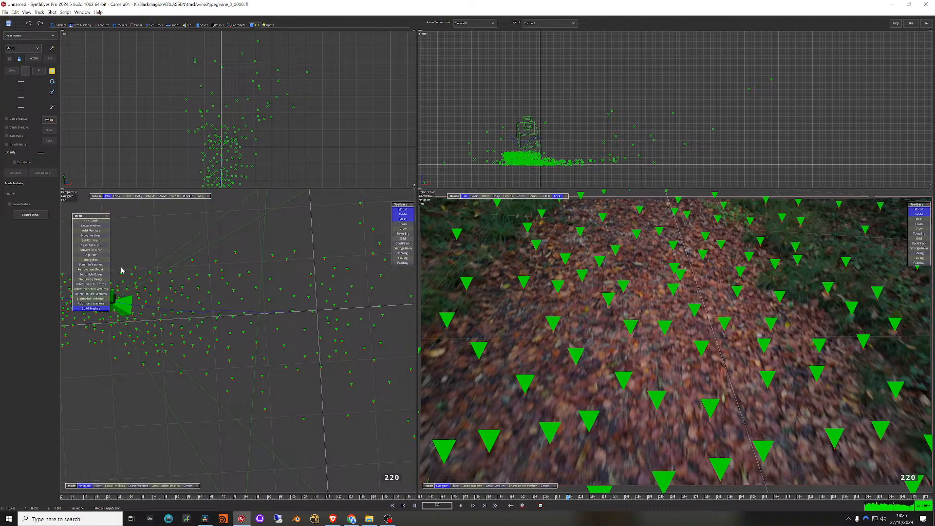
# Step: Try triangulating all mesh vertices, check the surface against the footage across the shot, and undo the triangulation
pyautogui.click(92, 260)
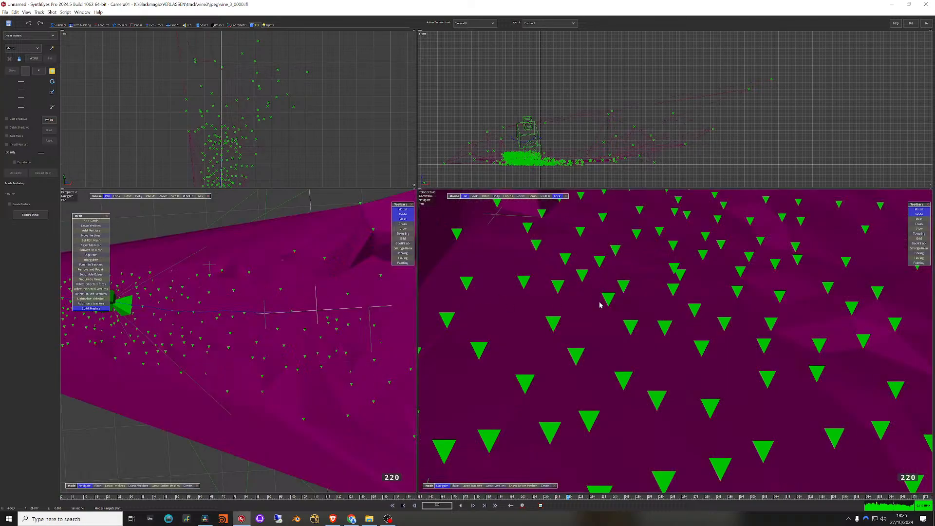
pyautogui.moveTo(185, 497); pyautogui.dragTo(904, 497)
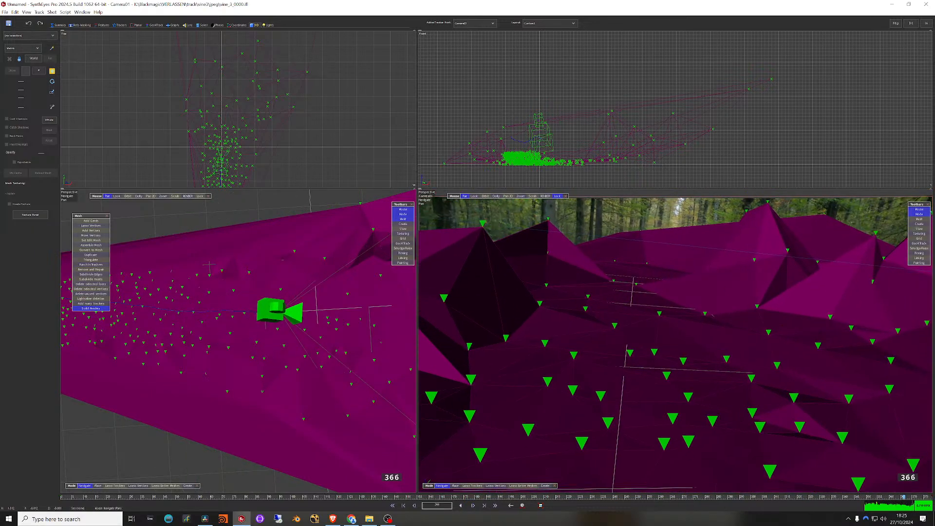
pyautogui.moveTo(372, 497); pyautogui.dragTo(861, 496)
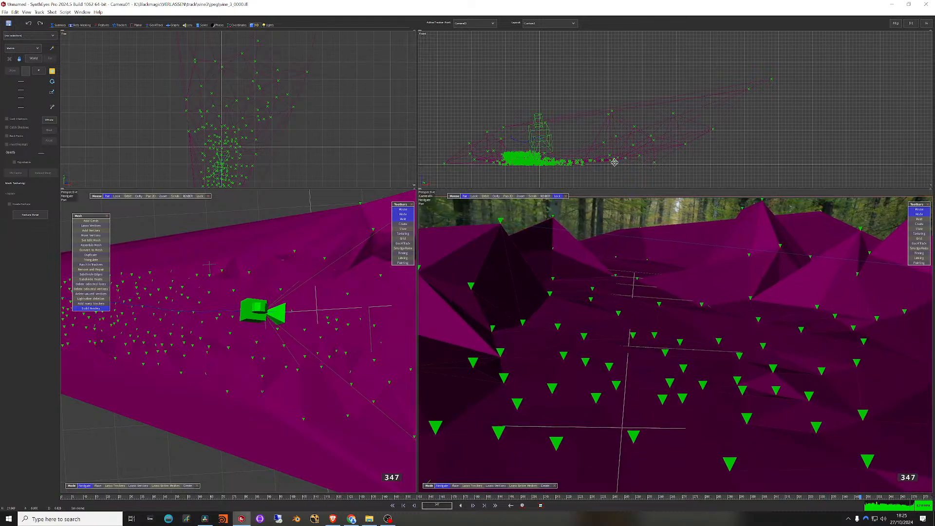
pyautogui.hotkey('ctrl', 'z')
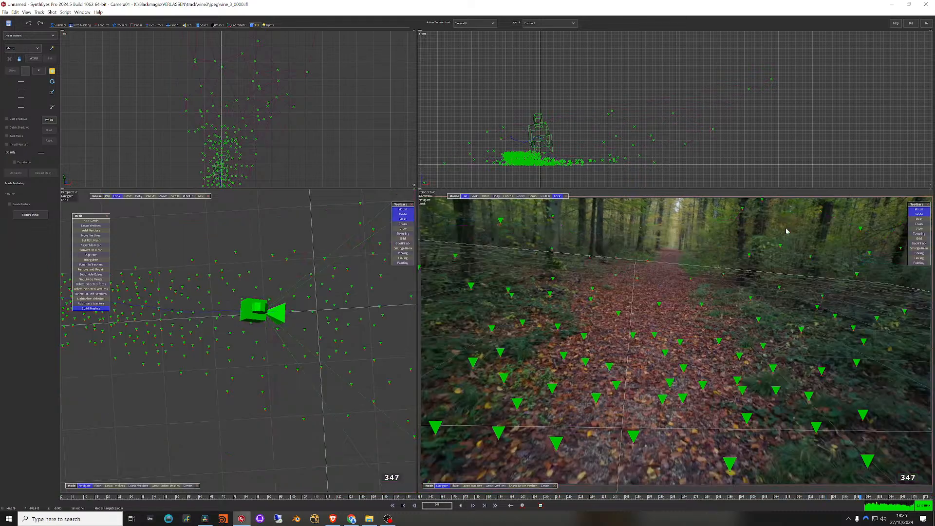
# Step: Lasso the ground-level vertices along the path from a side angle in Perspective B, and triangulate them into a mesh surface
pyautogui.moveTo(644, 217); pyautogui.dragTo(690, 219, button='middle')
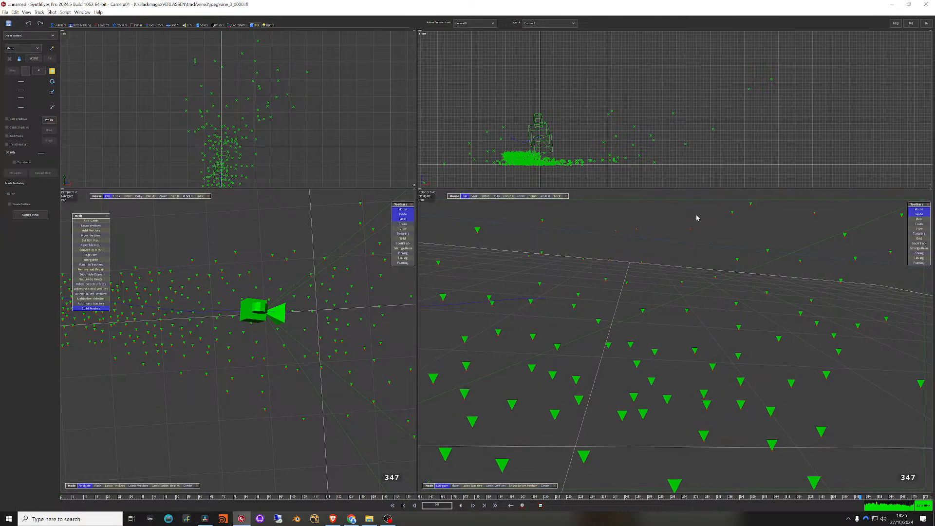
pyautogui.moveTo(643, 252)
pyautogui.mouseDown(button='middle')
pyautogui.moveTo(622, 236)
pyautogui.moveTo(651, 247)
pyautogui.mouseUp(button='middle')
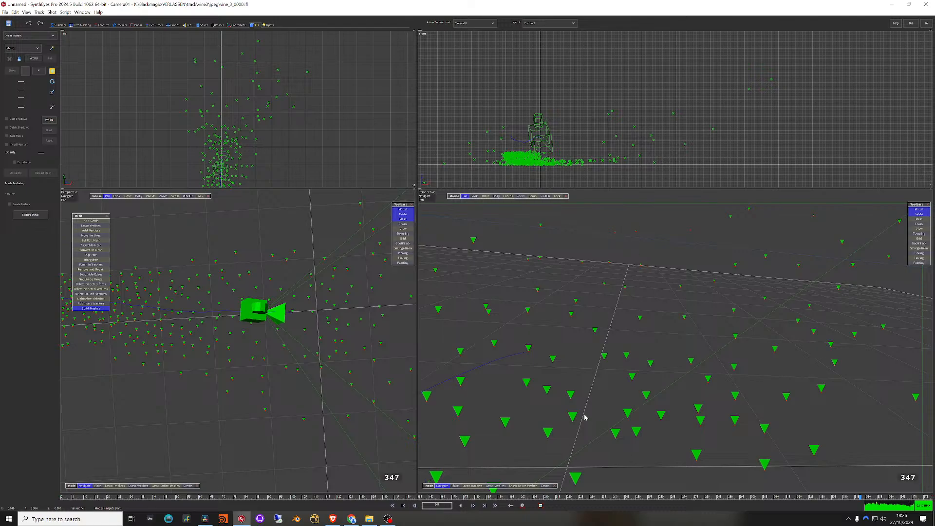
pyautogui.keyDown('alt'); pyautogui.moveTo(296, 247); pyautogui.dragTo(298, 96); pyautogui.keyUp('alt')
pyautogui.keyDown('alt'); pyautogui.moveTo(263, 404); pyautogui.dragTo(374, 358, button='right'); pyautogui.keyUp('alt')
pyautogui.keyDown('alt'); pyautogui.moveTo(375, 358); pyautogui.dragTo(243, 346); pyautogui.keyUp('alt')
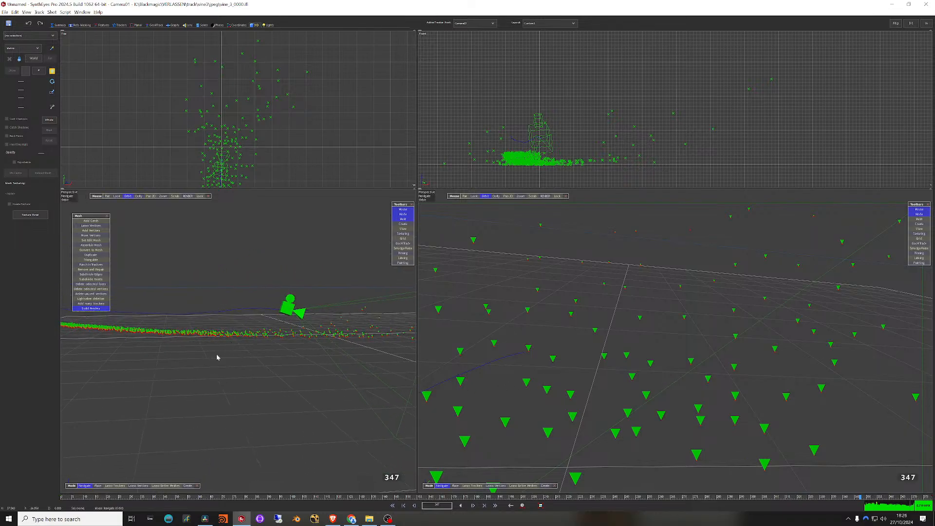
pyautogui.click(138, 485)
pyautogui.moveTo(142, 325)
pyautogui.mouseDown()
pyautogui.moveTo(199, 342)
pyautogui.moveTo(0, 349)
pyautogui.mouseUp()
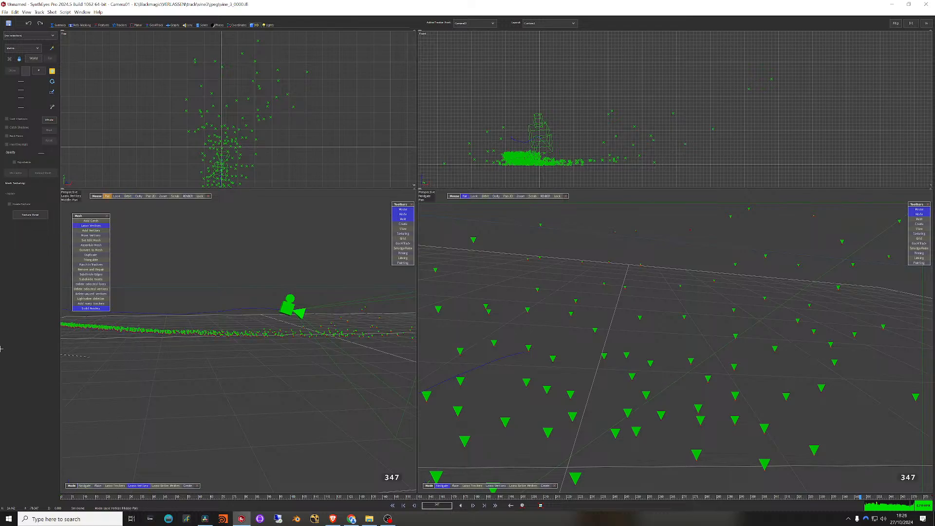
pyautogui.moveTo(126, 349)
pyautogui.mouseDown()
pyautogui.moveTo(152, 332)
pyautogui.moveTo(353, 331)
pyautogui.moveTo(364, 358)
pyautogui.mouseUp()
pyautogui.moveTo(171, 354); pyautogui.dragTo(125, 263, button='middle')
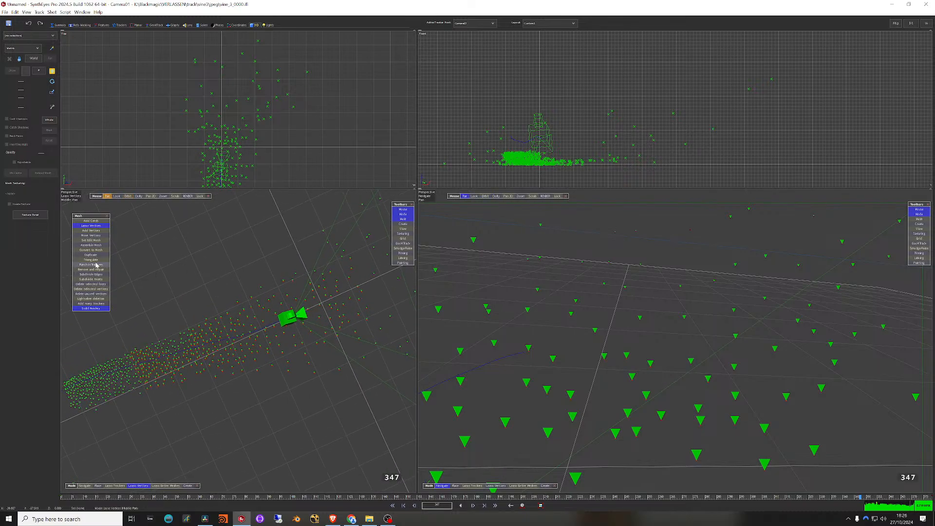
pyautogui.click(97, 265)
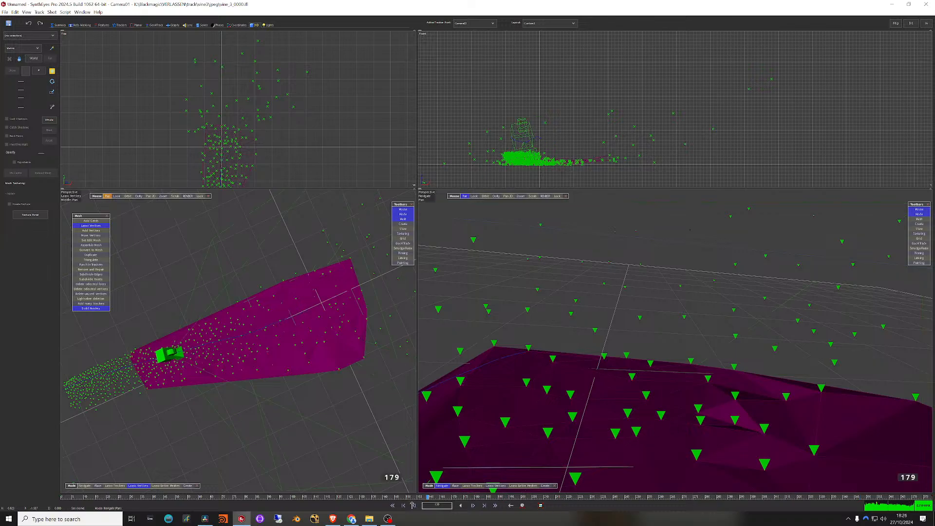
# Step: Lock the other perspective view to the camera, and scrub through the shot to check the ground mesh against the footage
pyautogui.click(557, 195)
pyautogui.moveTo(344, 500)
pyautogui.mouseDown()
pyautogui.moveTo(123, 497)
pyautogui.moveTo(718, 495)
pyautogui.moveTo(705, 495)
pyautogui.moveTo(733, 486)
pyautogui.moveTo(692, 497)
pyautogui.moveTo(809, 497)
pyautogui.moveTo(350, 497)
pyautogui.mouseUp()
pyautogui.moveTo(271, 524); pyautogui.dragTo(743, 500)
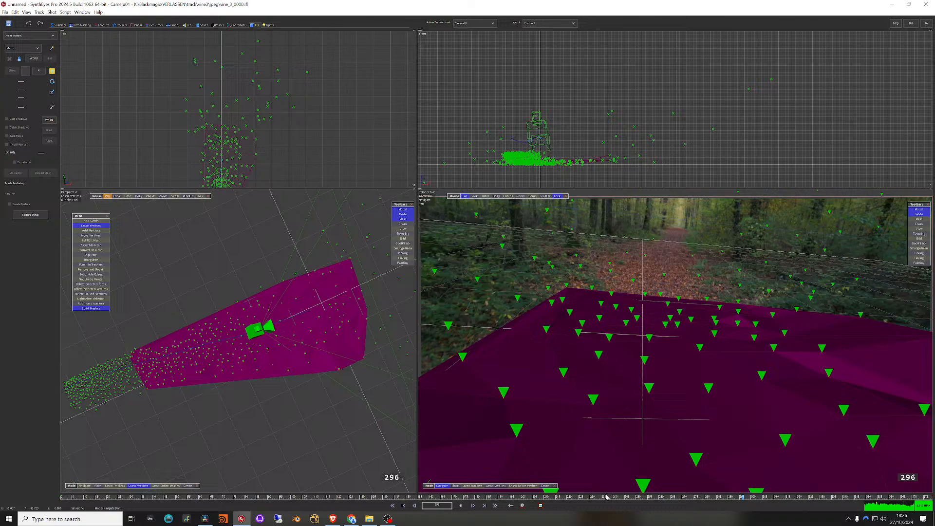
pyautogui.moveTo(597, 501); pyautogui.dragTo(810, 492)
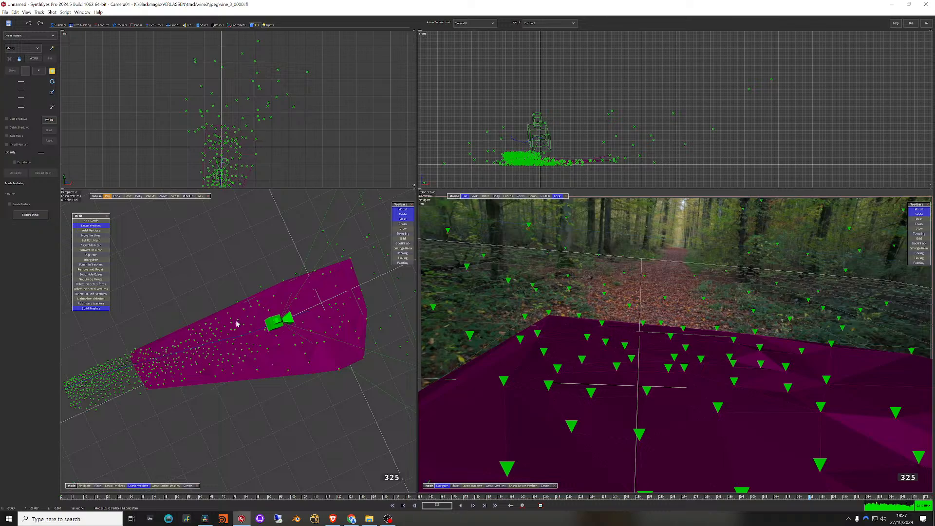
# Step: Inspect the ground mesh and camera from above, from the side and close up in the Perspective B view
pyautogui.moveTo(295, 363); pyautogui.dragTo(298, 355, button='middle')
pyautogui.keyDown('alt'); pyautogui.moveTo(302, 375); pyautogui.dragTo(279, 386); pyautogui.keyUp('alt')
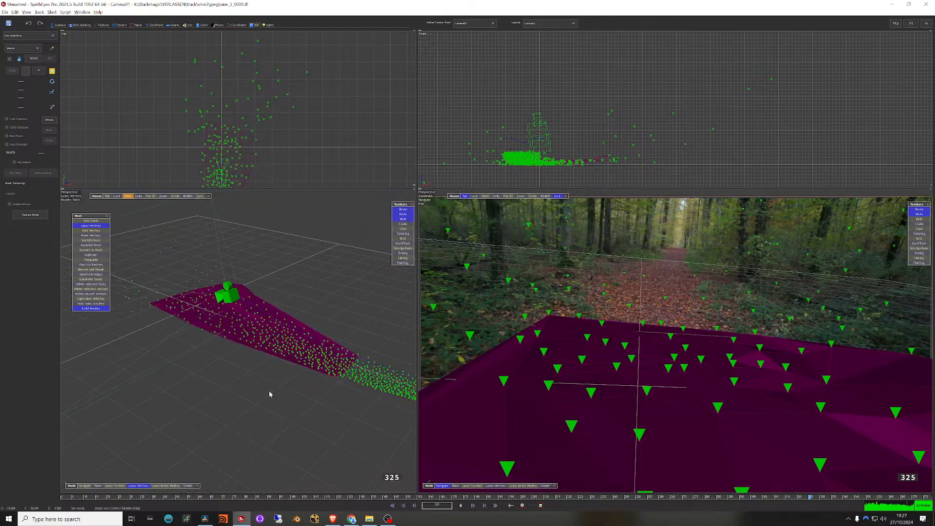
pyautogui.moveTo(178, 403)
pyautogui.keyDown('alt'); pyautogui.mouseDown()
pyautogui.moveTo(250, 367)
pyautogui.moveTo(388, 333)
pyautogui.moveTo(42, 377)
pyautogui.mouseUp(); pyautogui.keyUp('alt')
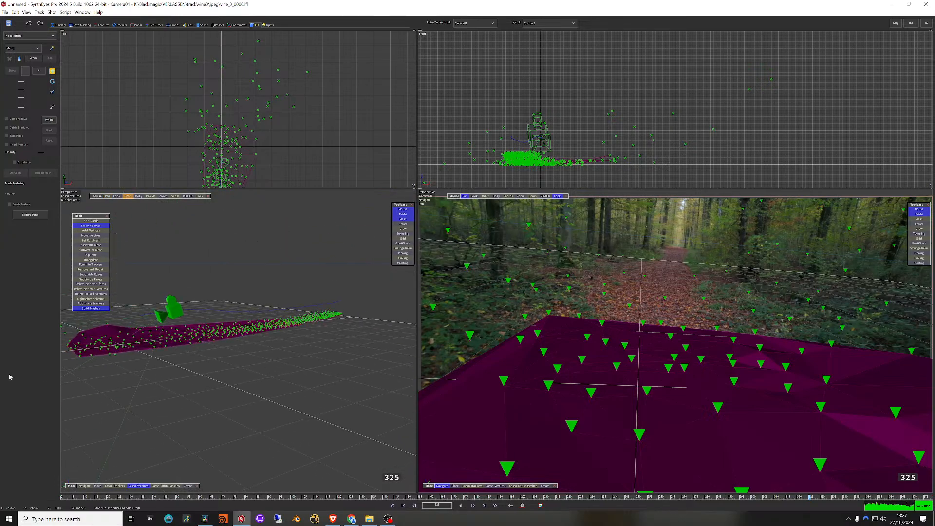
pyautogui.keyDown('alt'); pyautogui.moveTo(217, 323); pyautogui.dragTo(204, 328); pyautogui.keyUp('alt')
pyautogui.scroll(2, 204, 328)
pyautogui.keyDown('alt'); pyautogui.moveTo(133, 361); pyautogui.dragTo(278, 339); pyautogui.keyUp('alt')
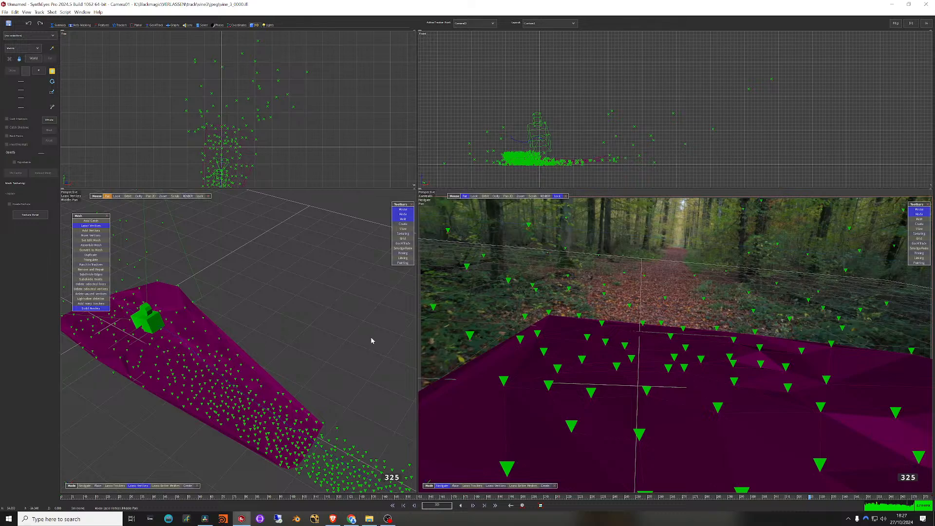
# Step: Review the available export formats, open the Alembic 1.5+ export, and cancel its file dialog without saving
pyautogui.click(5, 12)
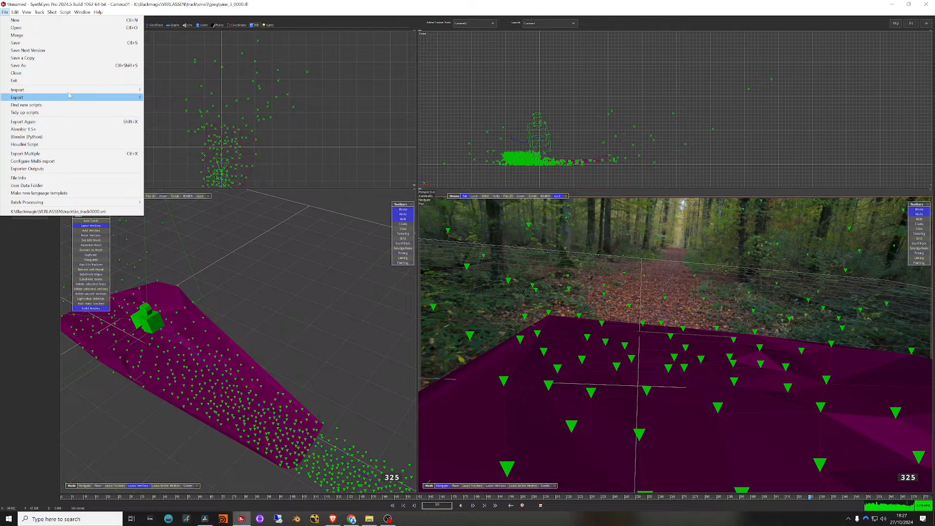
pyautogui.moveTo(76, 97)
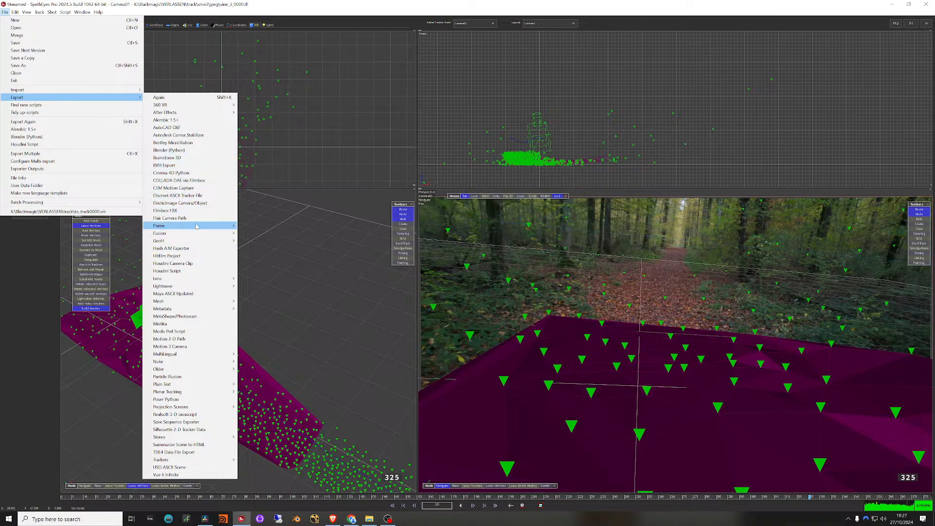
pyautogui.moveTo(182, 224)
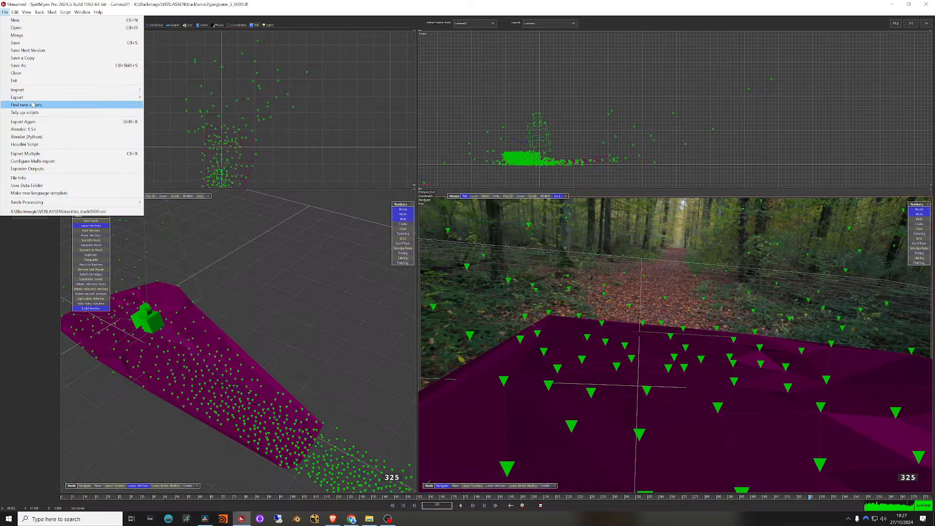
pyautogui.moveTo(112, 99)
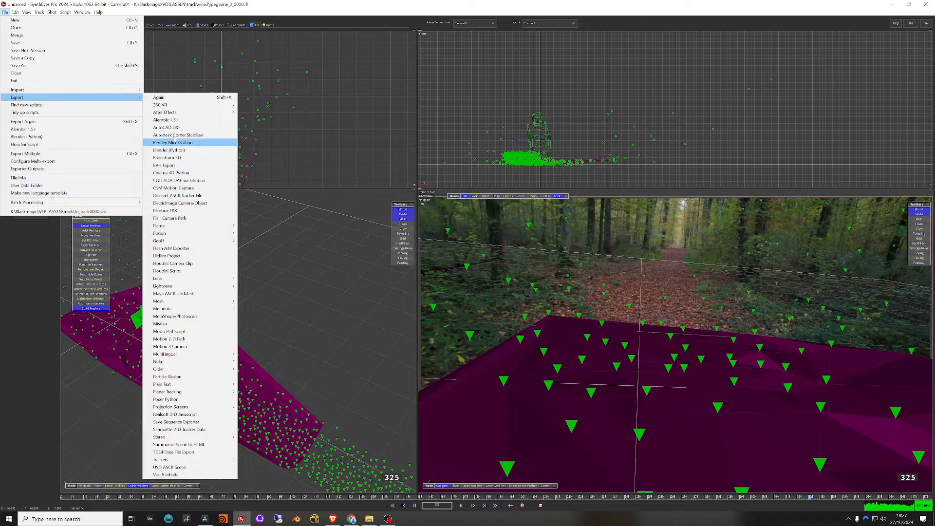
pyautogui.click(168, 121)
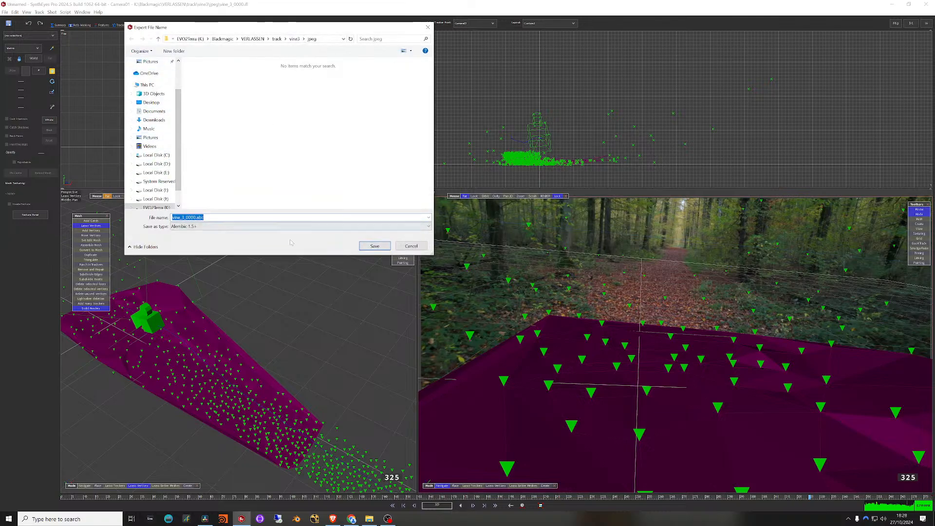
pyautogui.click(418, 246)
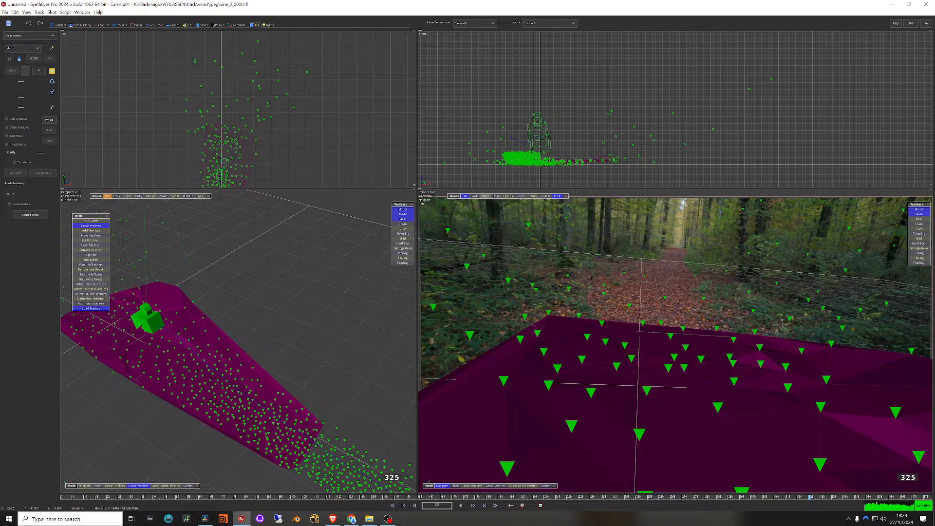
# Step: Launch Houdini Indie 20.5.332, dismiss its console messages, and move the SynthEyes window out of the way
pyautogui.click(71, 518)
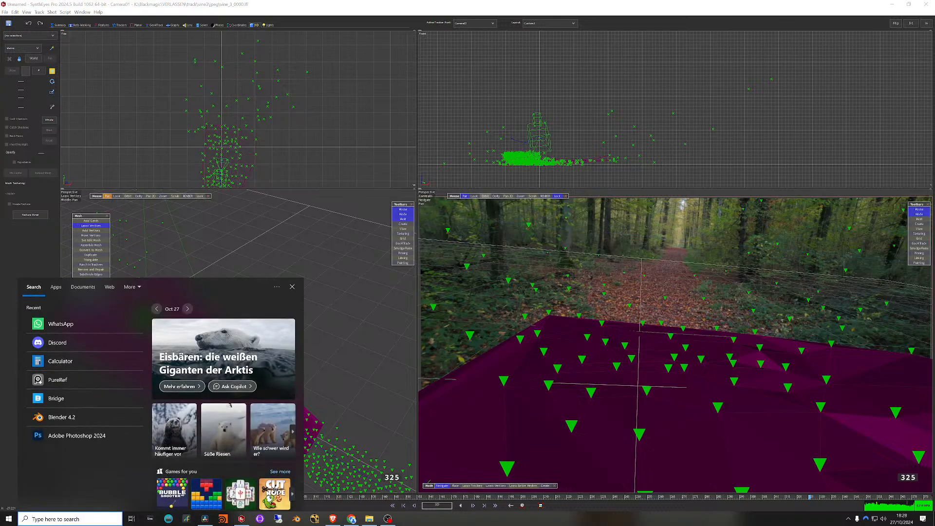
pyautogui.write('hou')
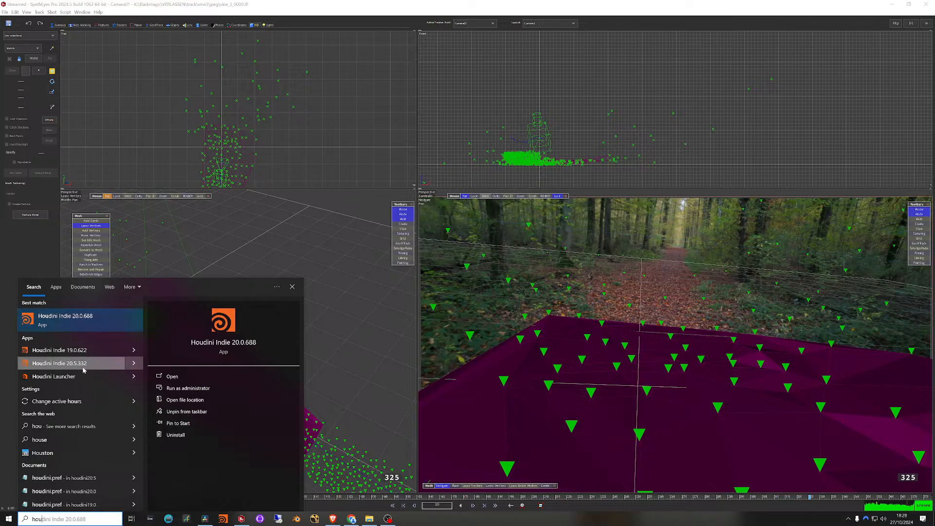
pyautogui.click(84, 364)
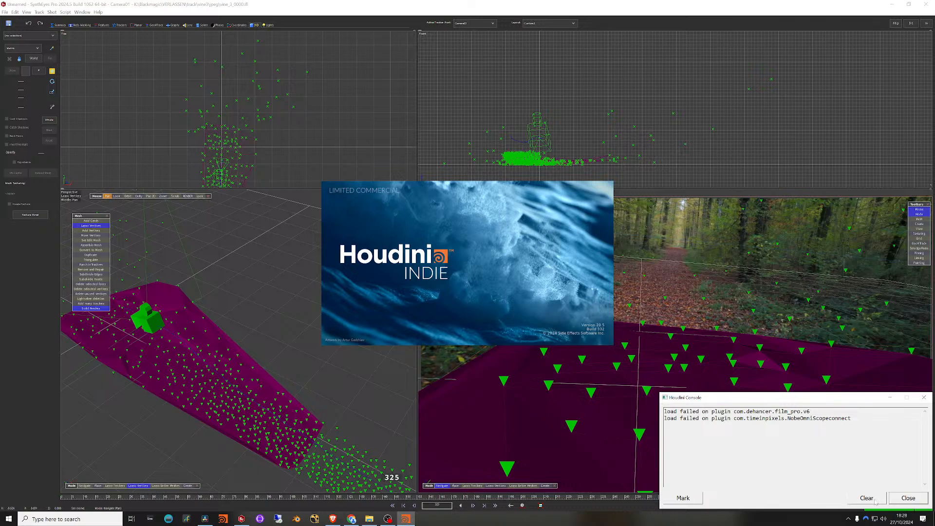
pyautogui.click(908, 497)
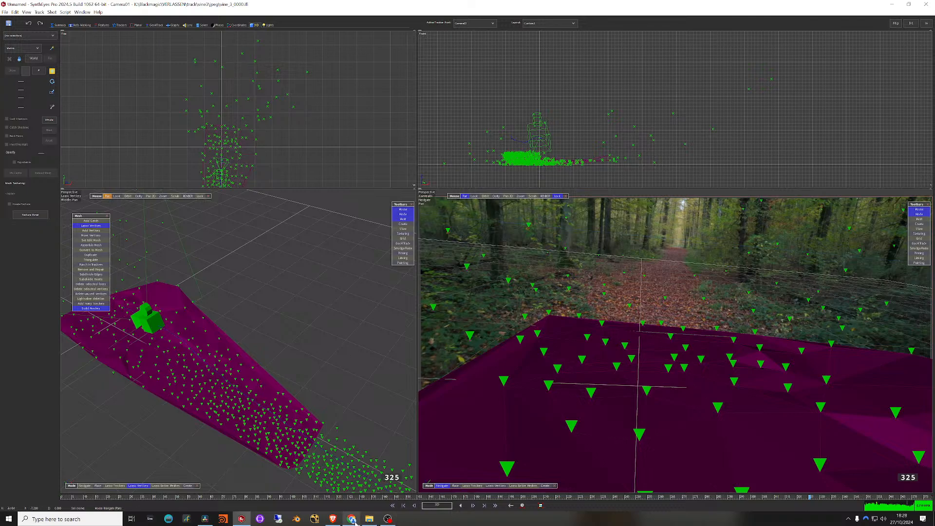
pyautogui.moveTo(335, 522)
pyautogui.click(894, 5)
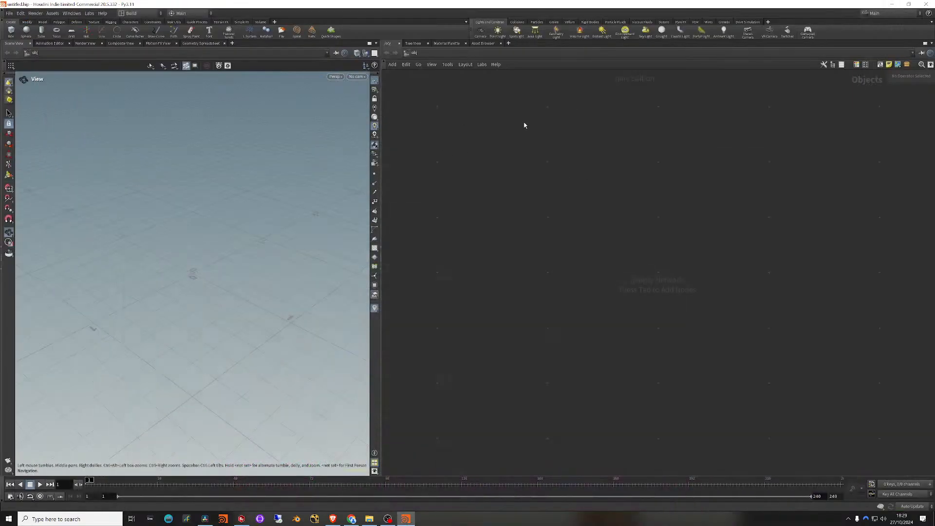
# Step: Add an Alembic geometry node and load vine_3_0000.abc from the K:/Blackmagic/VERLASSEN/track folder into it
pyautogui.moveTo(313, 119); pyautogui.dragTo(324, 120)
pyautogui.press('Tab')
pyautogui.write('geo')
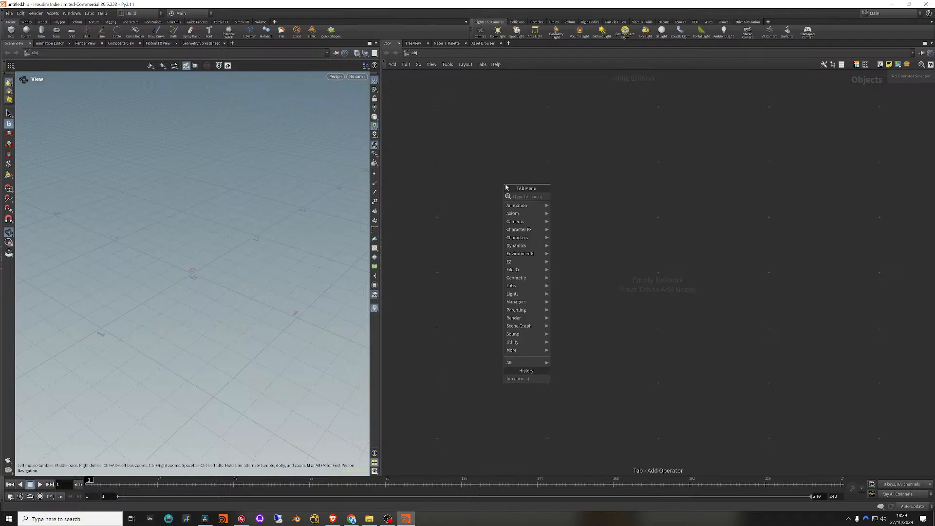
pyautogui.press('Return')
pyautogui.click(524, 236)
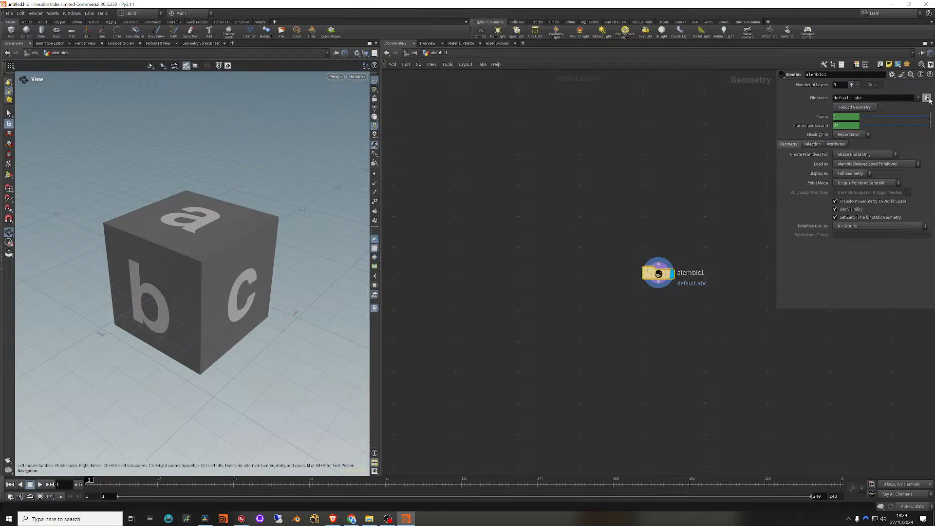
pyautogui.click(927, 98)
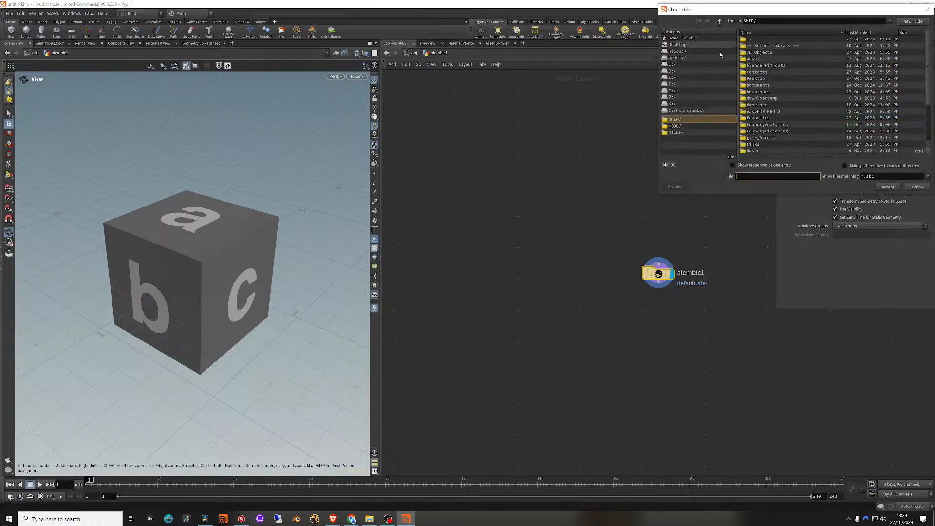
pyautogui.moveTo(702, 11); pyautogui.dragTo(0, 105)
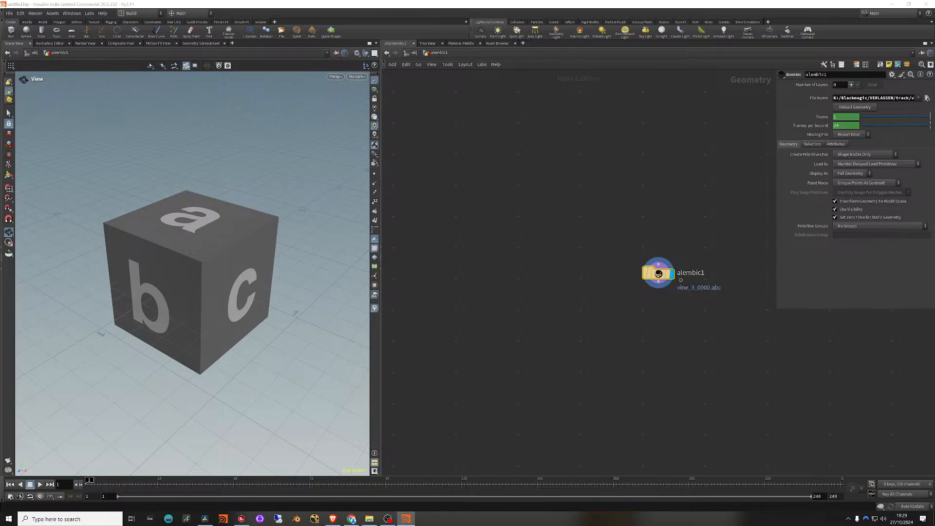
# Step: Inspect the loaded ground mesh and trackers, check for available cameras, and delete the alembic1 geometry object
pyautogui.moveTo(247, 241); pyautogui.dragTo(221, 258)
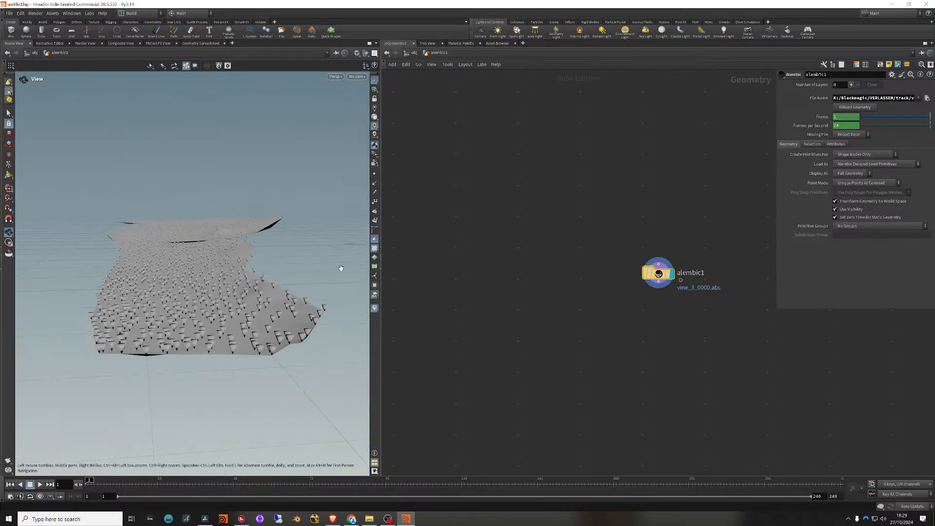
pyautogui.moveTo(340, 267); pyautogui.dragTo(306, 278)
pyautogui.click(356, 76)
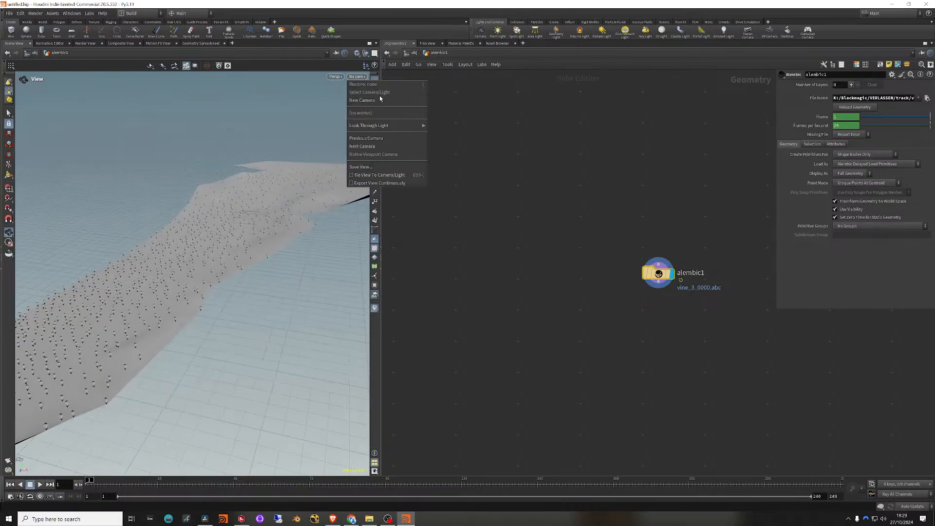
pyautogui.click(542, 145)
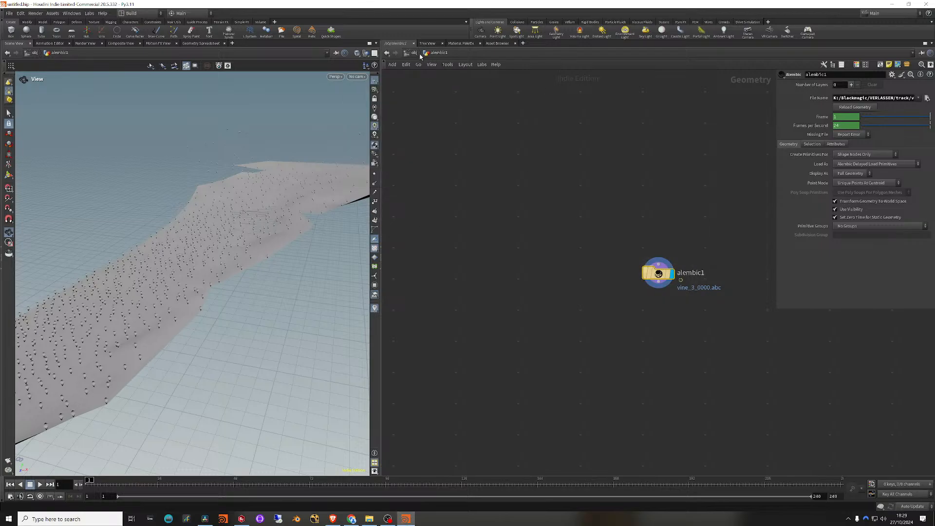
pyautogui.moveTo(236, 253); pyautogui.dragTo(383, 220)
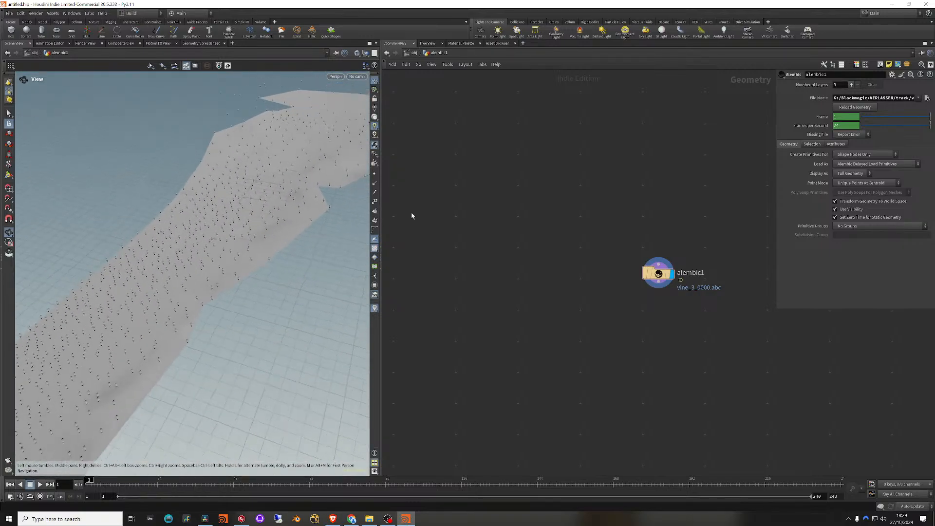
pyautogui.click(413, 53)
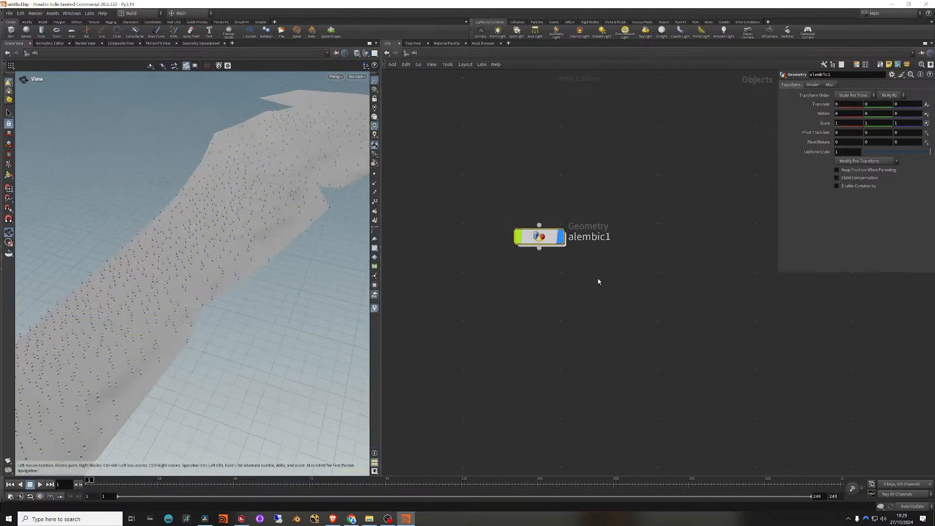
pyautogui.press('Delete')
# Step: Try to import $HIP/Desktop/vine_3_0000.abc as an Alembic scene with the frame rate set to 25 frames per second
pyautogui.click(9, 13)
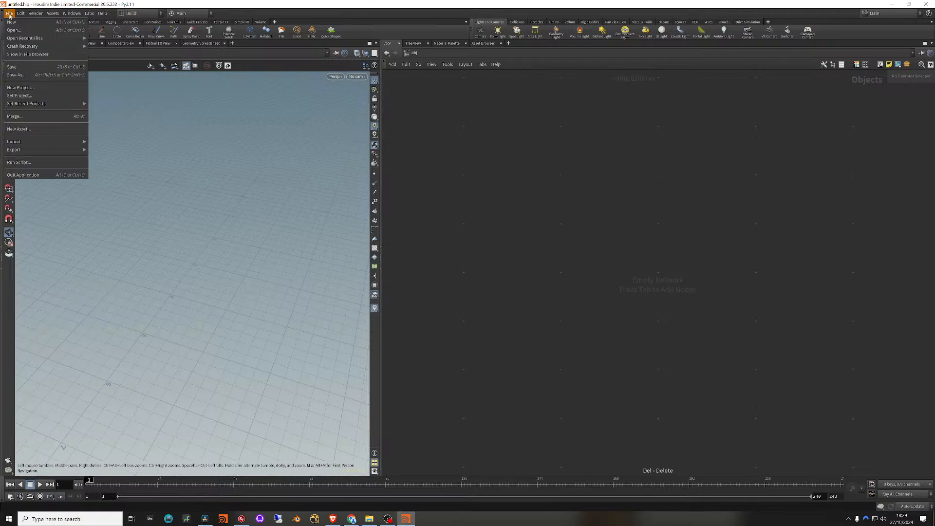
pyautogui.moveTo(20, 142)
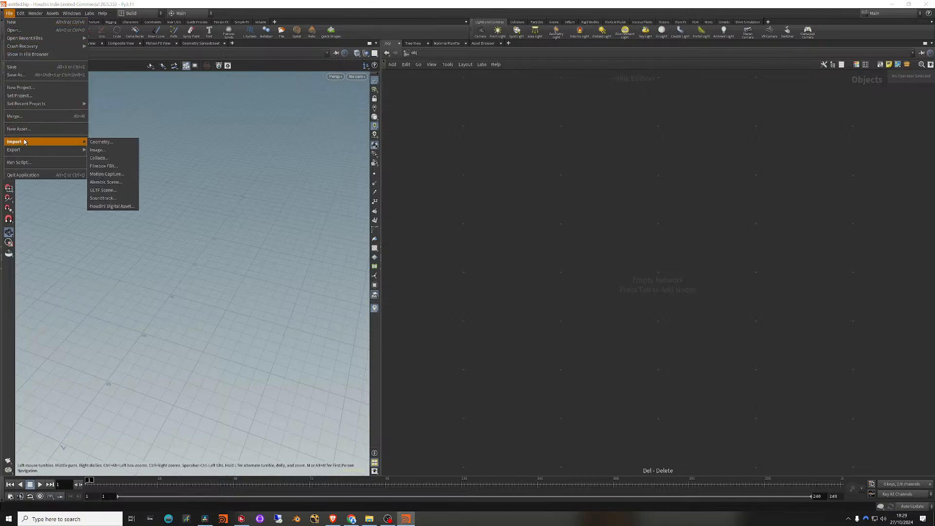
pyautogui.click(120, 183)
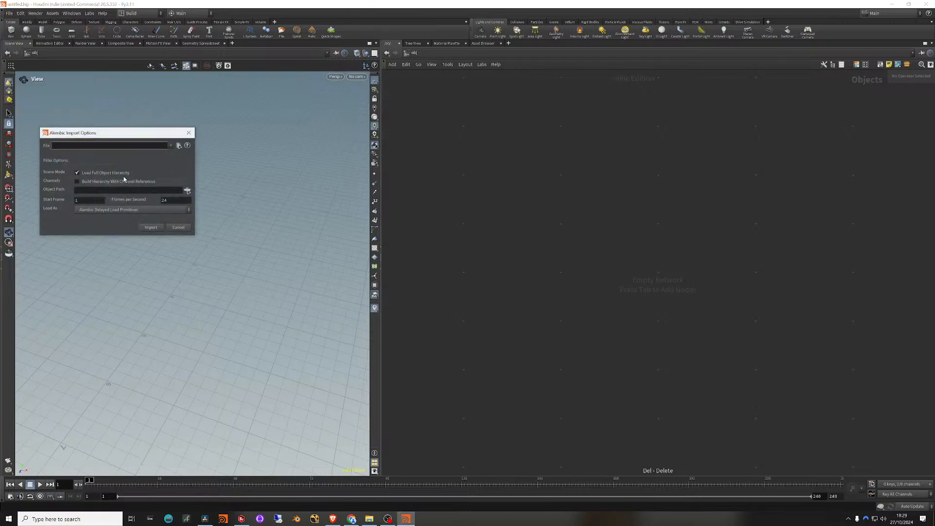
pyautogui.click(171, 146)
pyautogui.click(86, 154)
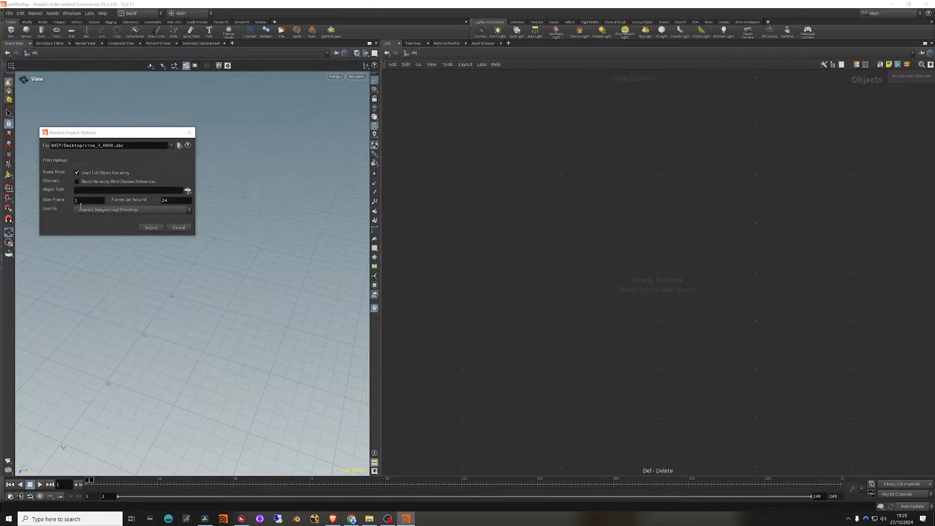
pyautogui.moveTo(139, 138); pyautogui.dragTo(280, 161)
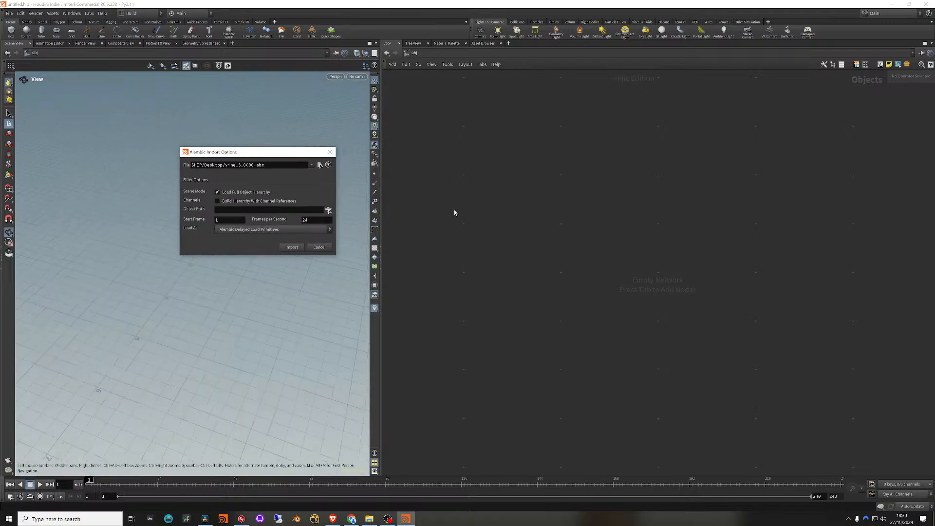
pyautogui.doubleClick(318, 222)
pyautogui.click(291, 248)
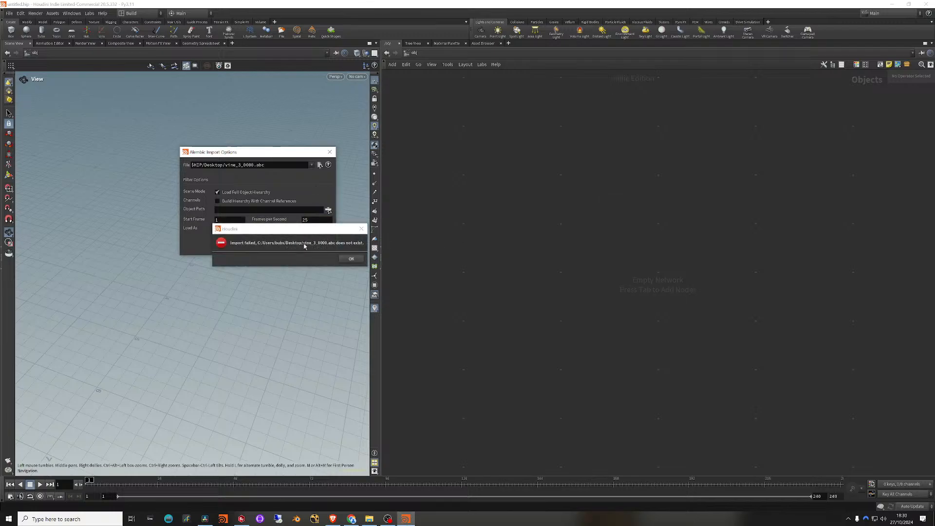
# Step: Retry the Alembic scene import from the Desktop path, and cancel the import options
pyautogui.click(351, 259)
pyautogui.doubleClick(306, 220)
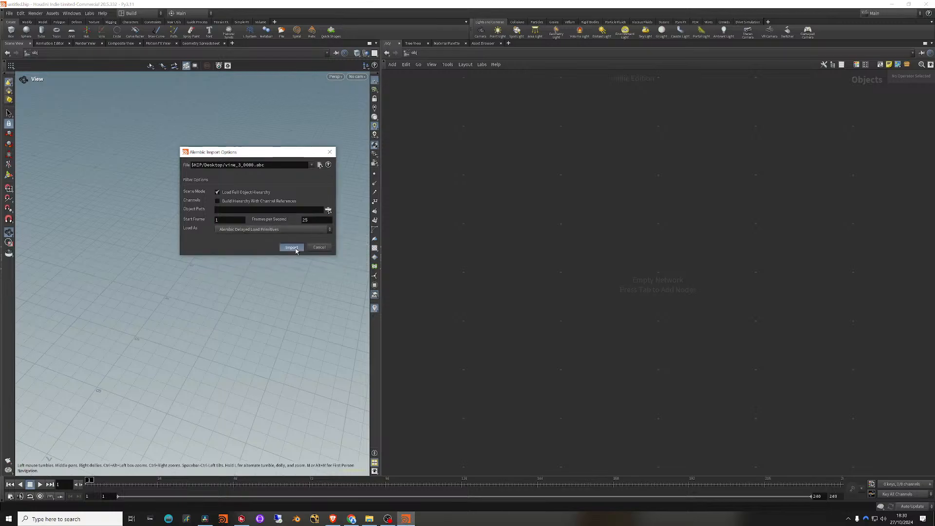
pyautogui.click(292, 248)
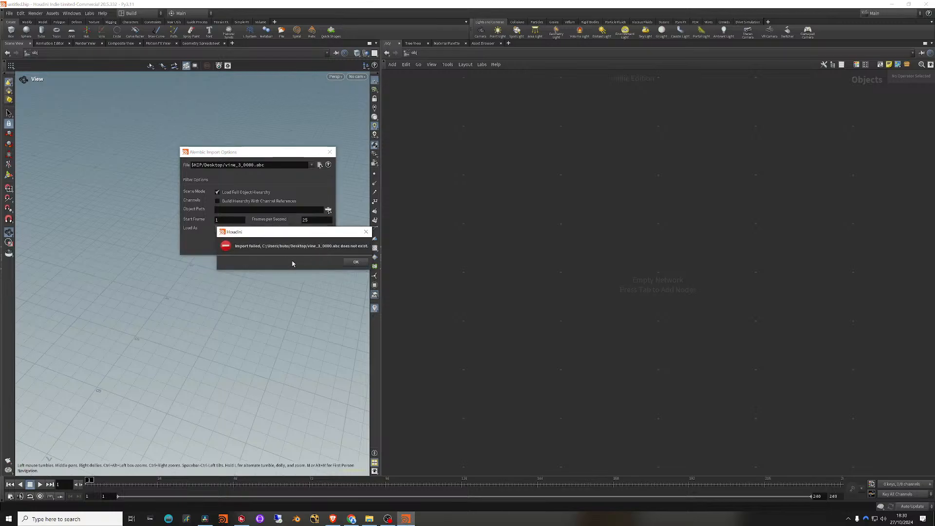
pyautogui.click(359, 262)
pyautogui.click(320, 247)
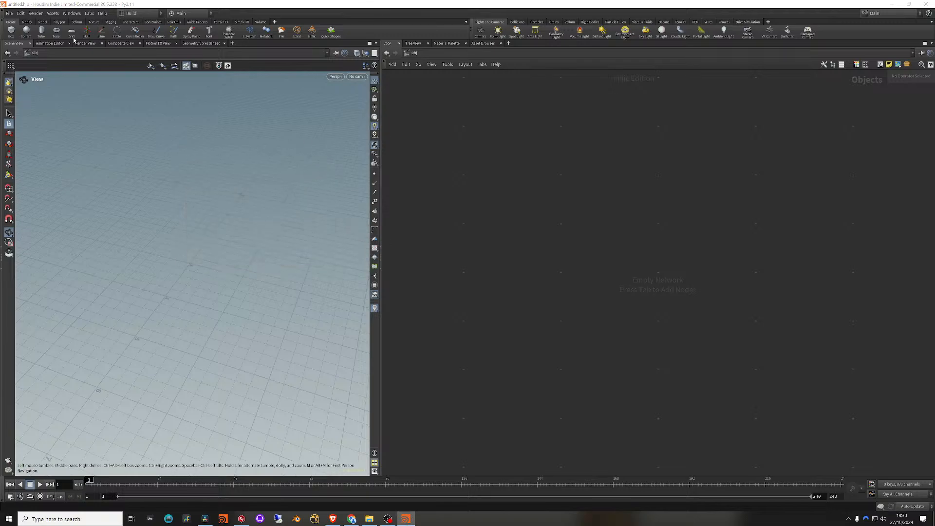
# Step: Import K:/Blackmagic/VERLASSEN/track/vine3/vine_3_0000.abc as an Alembic scene with the full object hierarchy at 25 frames per second
pyautogui.click(7, 14)
pyautogui.moveTo(58, 141)
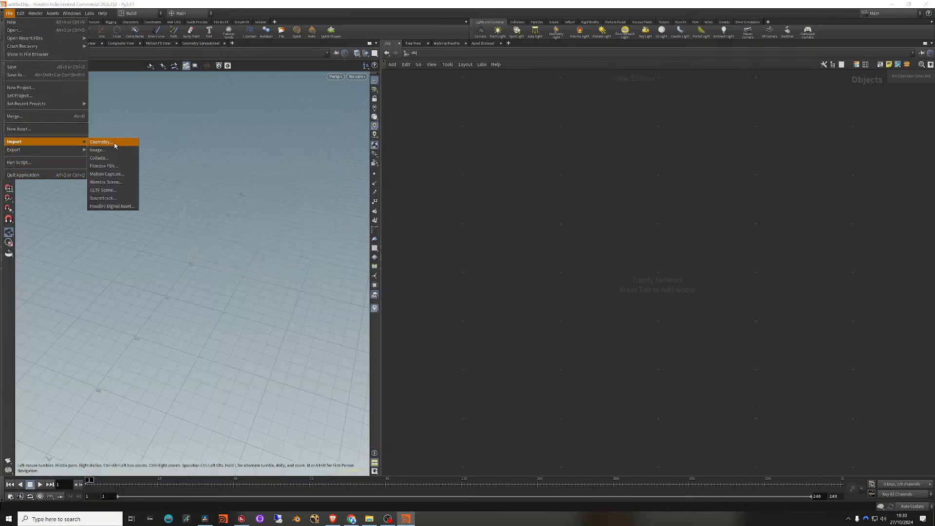
pyautogui.click(118, 182)
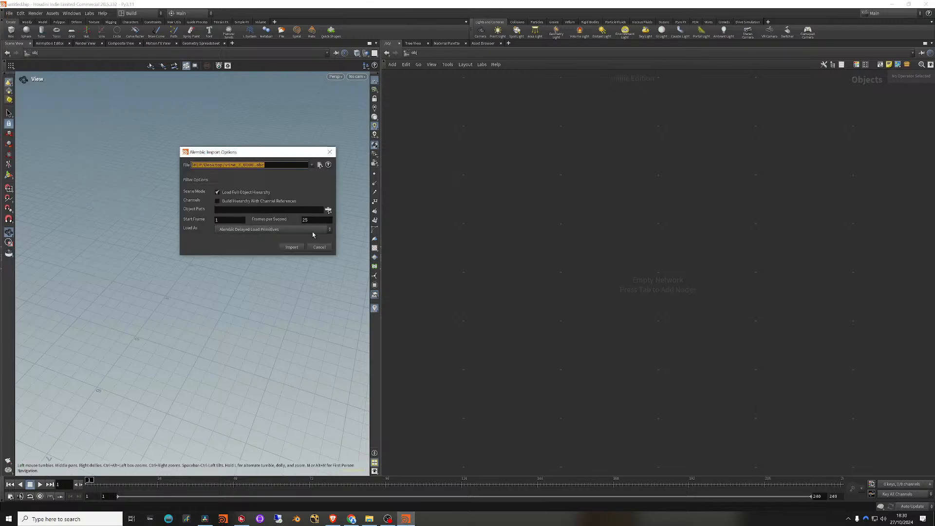
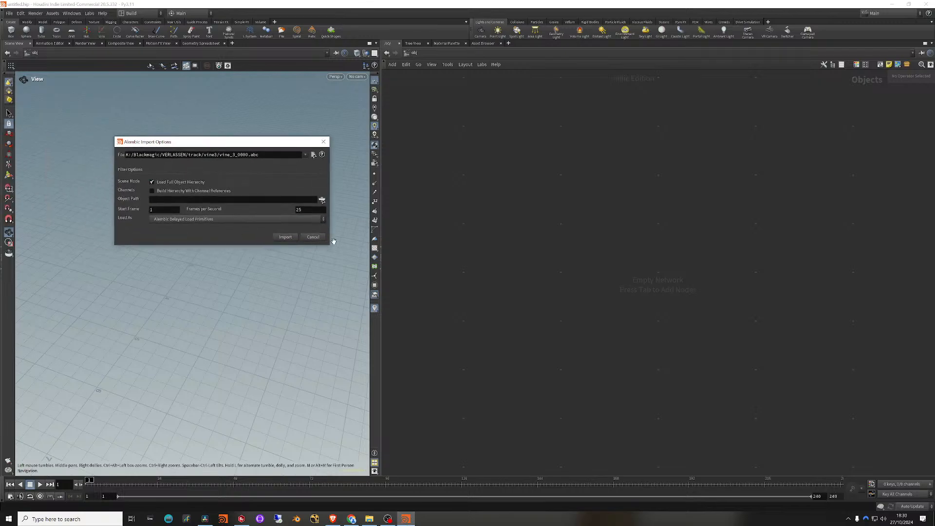
pyautogui.click(276, 238)
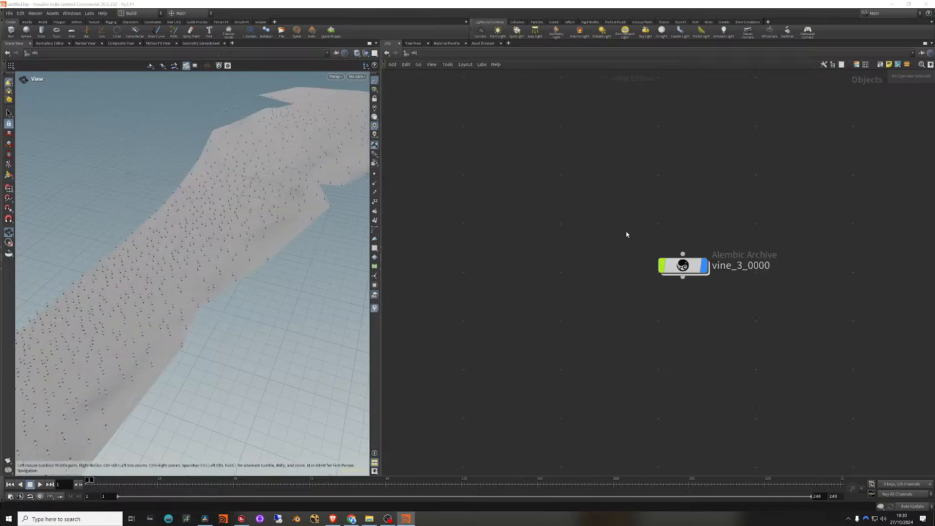
# Step: Open the vine_3_0000 archive and spread out its Camera01, Camera01Trackers and TrkMesh01 nodes in a row
pyautogui.moveTo(684, 267); pyautogui.dragTo(604, 237)
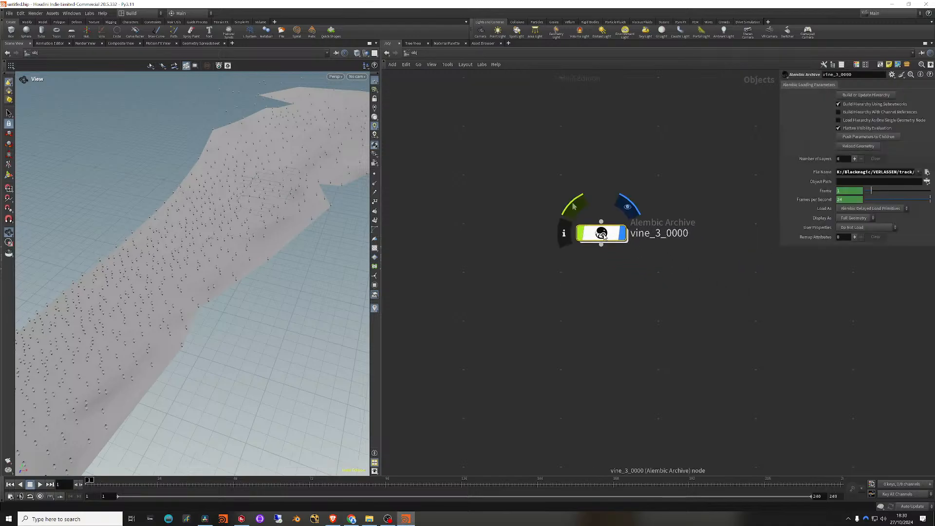
pyautogui.doubleClick(602, 234)
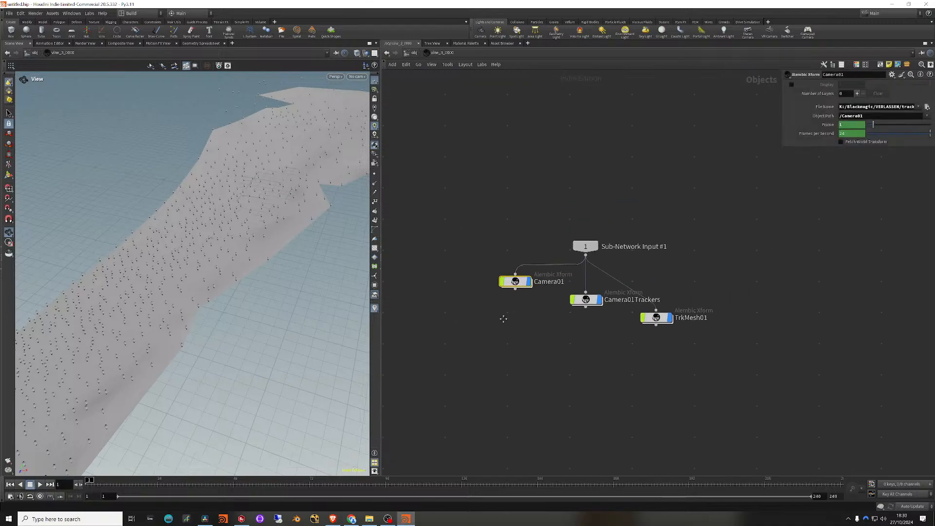
pyautogui.moveTo(509, 284); pyautogui.dragTo(451, 320)
pyautogui.moveTo(576, 300); pyautogui.dragTo(555, 319)
pyautogui.moveTo(647, 319); pyautogui.dragTo(700, 310)
pyautogui.moveTo(739, 291); pyautogui.dragTo(663, 336)
pyautogui.moveTo(555, 318); pyautogui.dragTo(577, 313)
pyautogui.moveTo(450, 318); pyautogui.dragTo(447, 313)
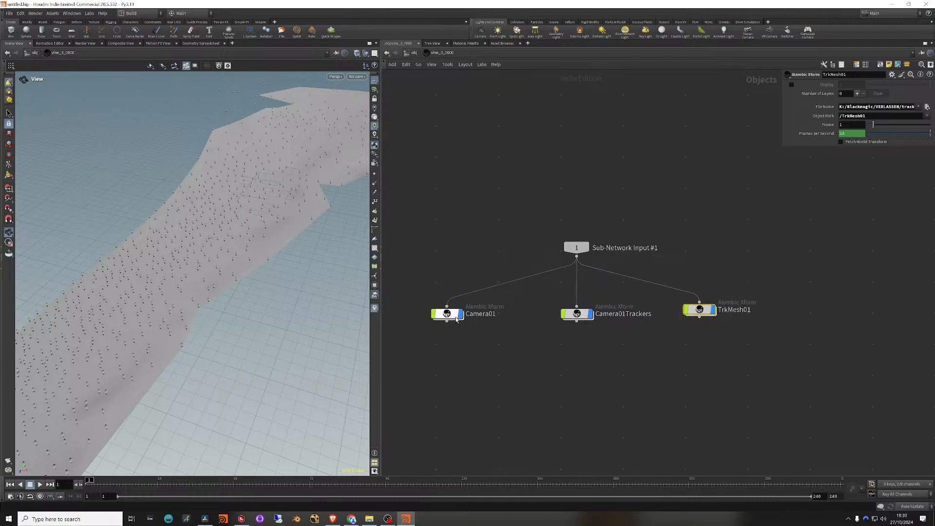
# Step: Hide the Camera01Trackers node's geometry and line up TrkMesh01 with the neighbouring nodes
pyautogui.moveTo(551, 327); pyautogui.dragTo(624, 309)
pyautogui.moveTo(683, 331); pyautogui.dragTo(741, 294)
pyautogui.moveTo(700, 310); pyautogui.dragTo(698, 313)
pyautogui.moveTo(745, 292); pyautogui.dragTo(658, 345)
pyautogui.moveTo(698, 313); pyautogui.dragTo(702, 313)
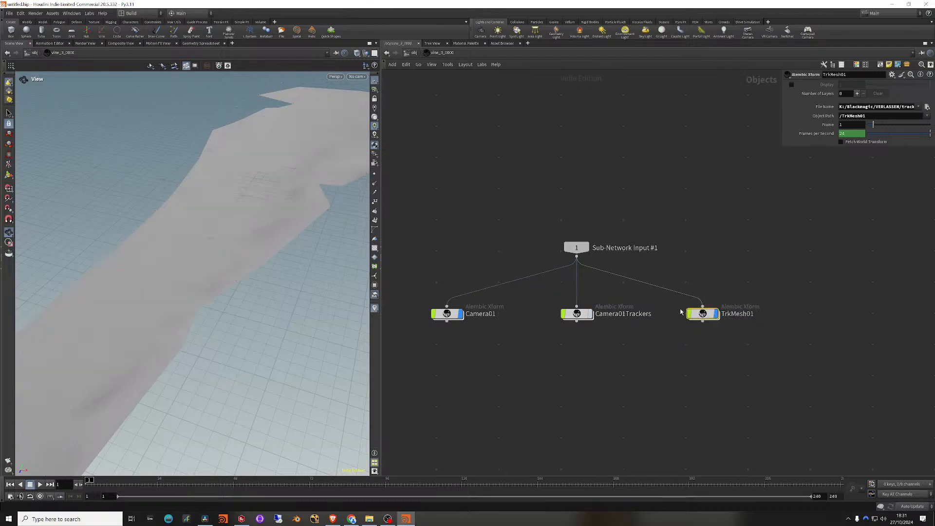
pyautogui.click(723, 299)
pyautogui.click(719, 296)
# Step: Open the Camera01 node, look through Camera01Data in the viewport, and scrub the timeline to check the camera move
pyautogui.moveTo(257, 109); pyautogui.dragTo(226, 274)
pyautogui.moveTo(194, 307); pyautogui.dragTo(173, 325)
pyautogui.moveTo(206, 235); pyautogui.dragTo(231, 279)
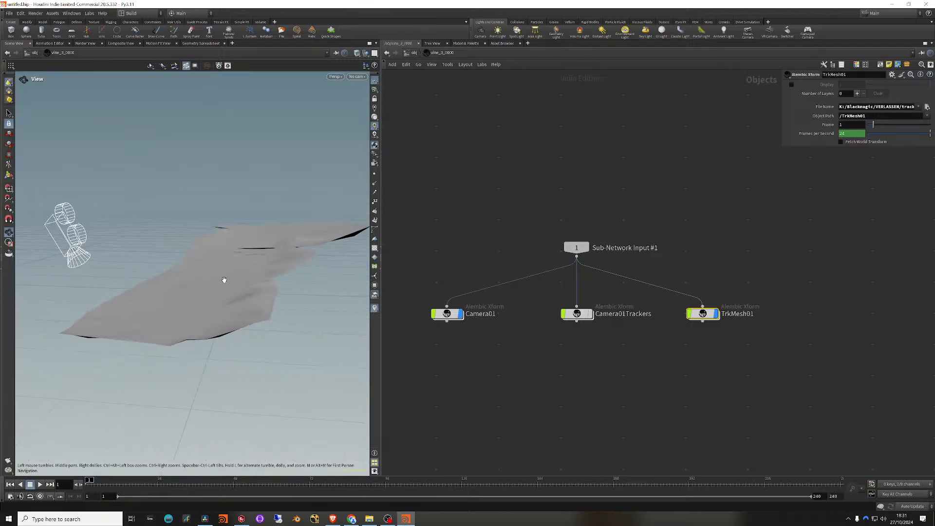
pyautogui.doubleClick(449, 317)
pyautogui.click(357, 77)
pyautogui.click(379, 113)
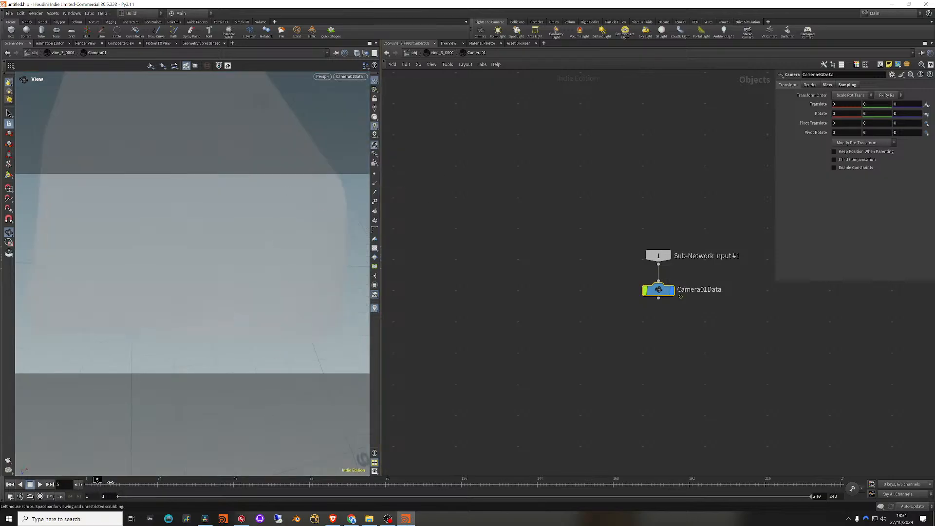
pyautogui.click(372, 481)
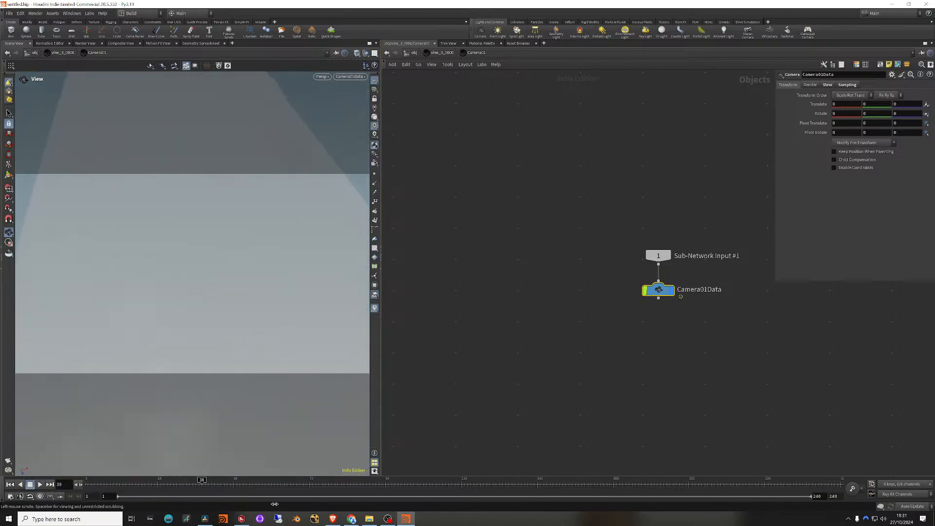
# Step: Load the tracked footage sequence from K:/Blackmagic/VERLASSEN/track as the Camera01Data background image and scrub through the shot
pyautogui.click(829, 86)
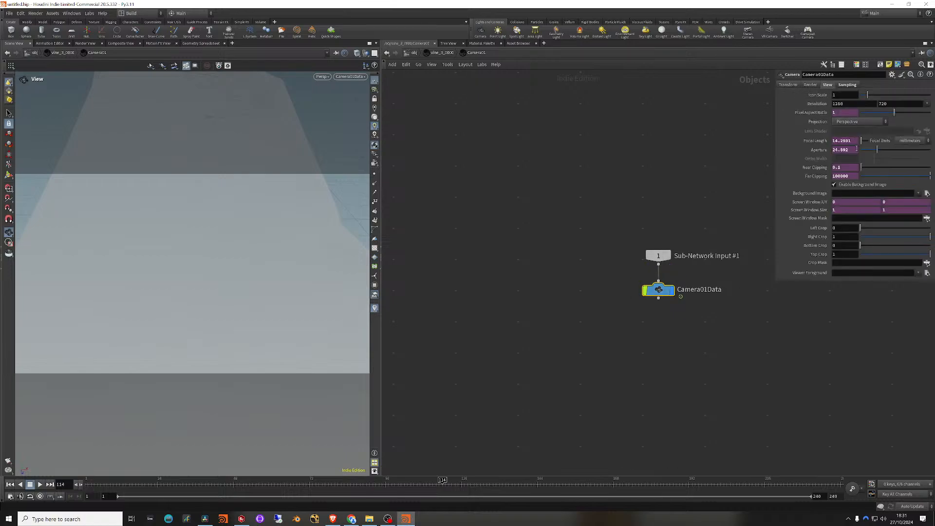
pyautogui.click(918, 194)
pyautogui.click(876, 202)
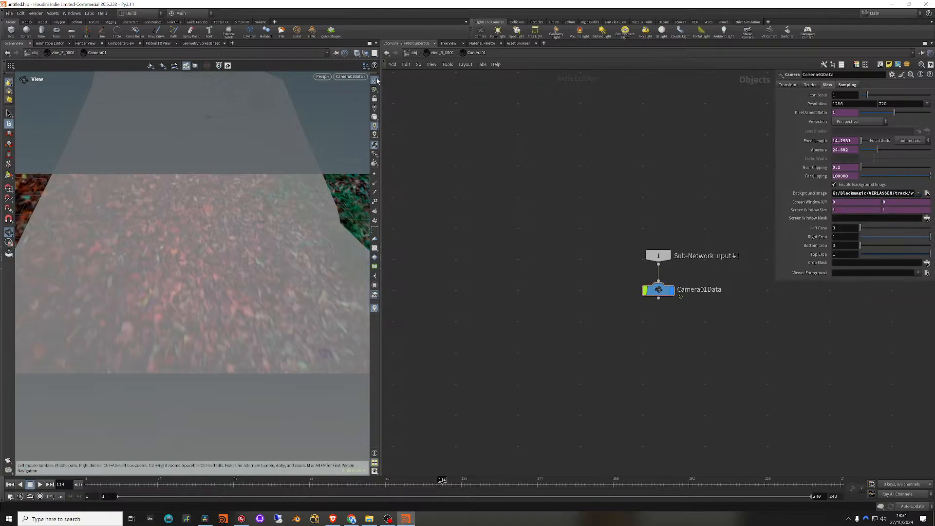
pyautogui.moveTo(110, 485); pyautogui.dragTo(439, 501)
pyautogui.moveTo(128, 485); pyautogui.dragTo(652, 482)
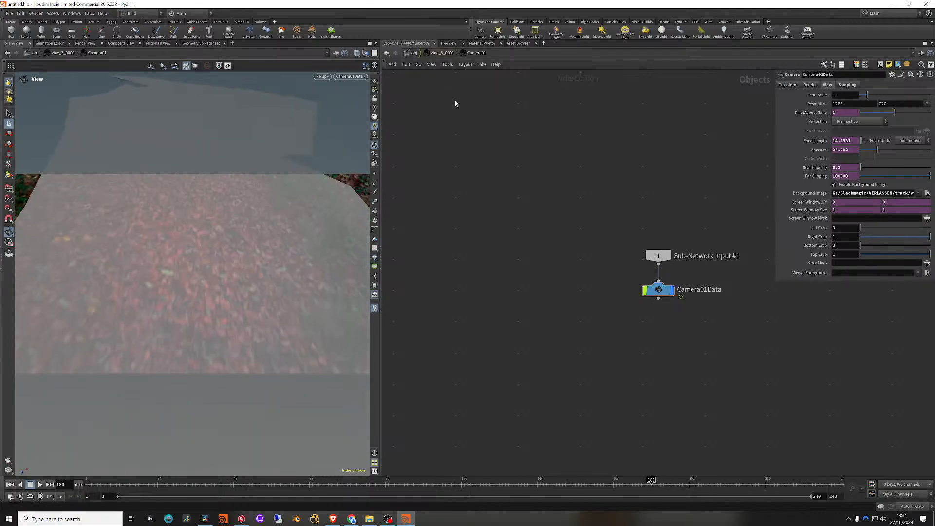
# Step: Return to the object level, add a Test Geometry: Tommy figure beside the vine_3_0000 archive, and scrub to find it in the shot
pyautogui.click(440, 52)
pyautogui.click(415, 53)
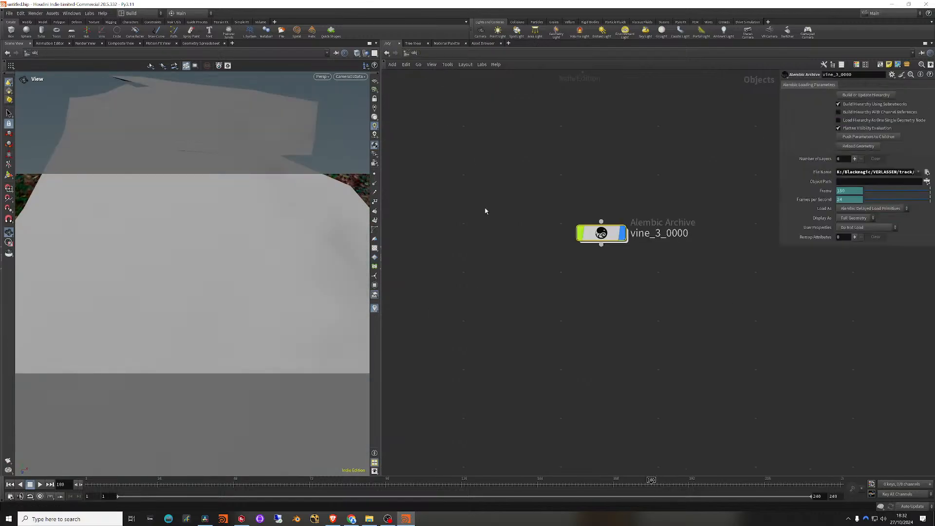
pyautogui.press('Tab')
pyautogui.write('test')
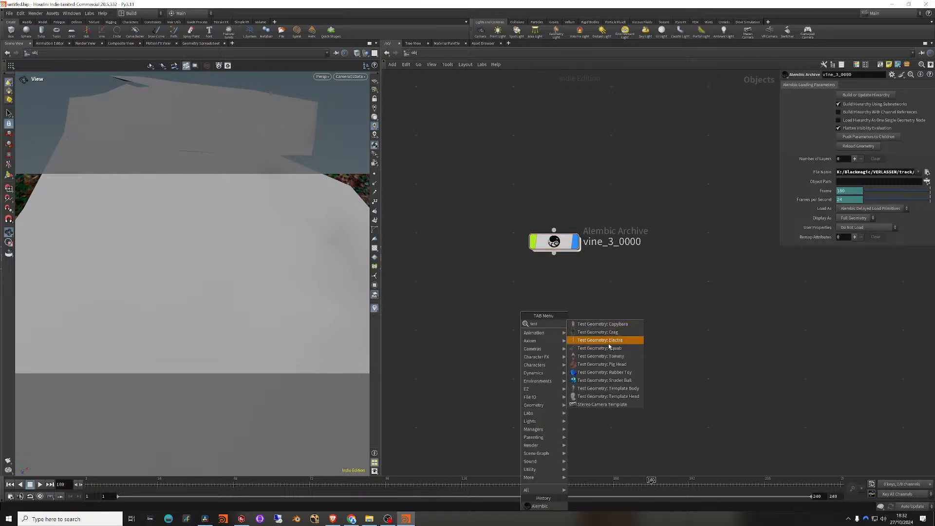
pyautogui.click(604, 356)
pyautogui.click(525, 270)
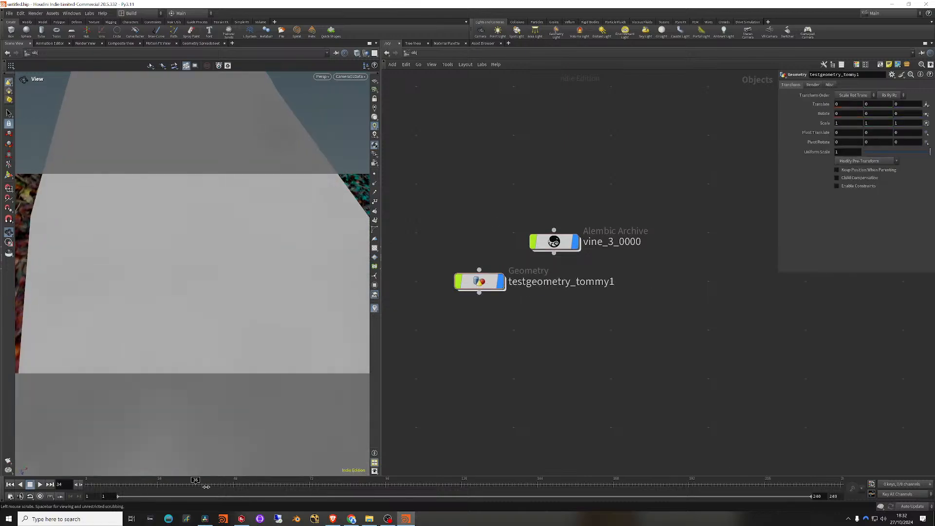
pyautogui.moveTo(799, 439); pyautogui.dragTo(499, 452)
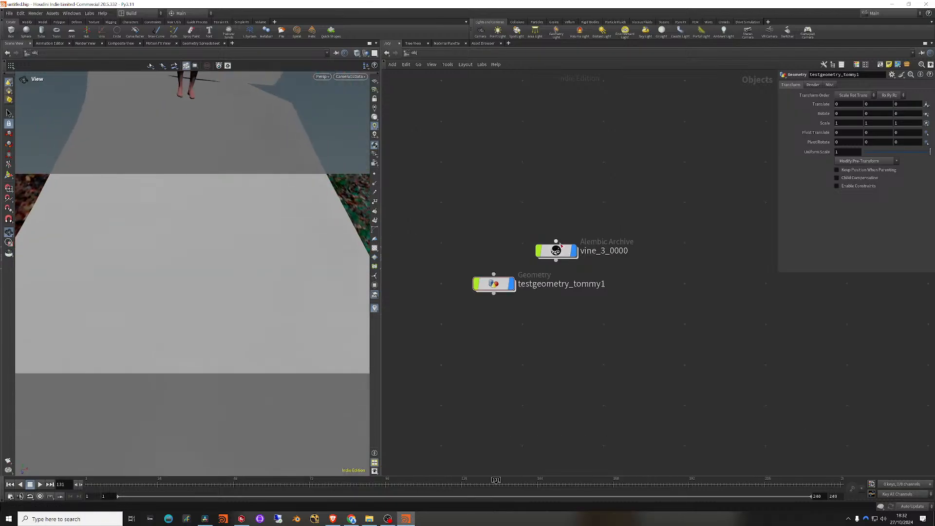
# Step: Hide the TrkMesh01 geometry inside the vine_3_0000 archive, then scrub the shot at the object level
pyautogui.doubleClick(554, 241)
pyautogui.click(721, 297)
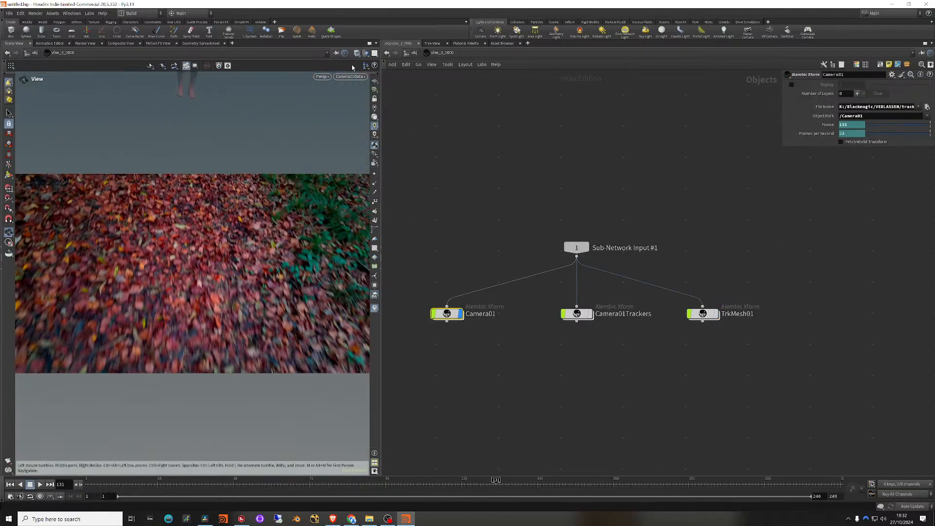
pyautogui.click(413, 52)
pyautogui.moveTo(232, 486); pyautogui.dragTo(683, 429)
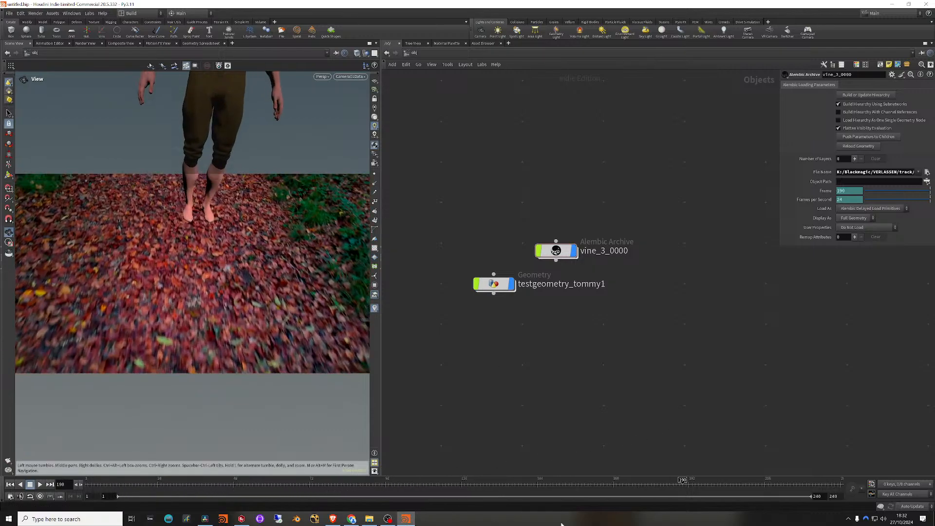
pyautogui.moveTo(708, 482); pyautogui.dragTo(790, 483)
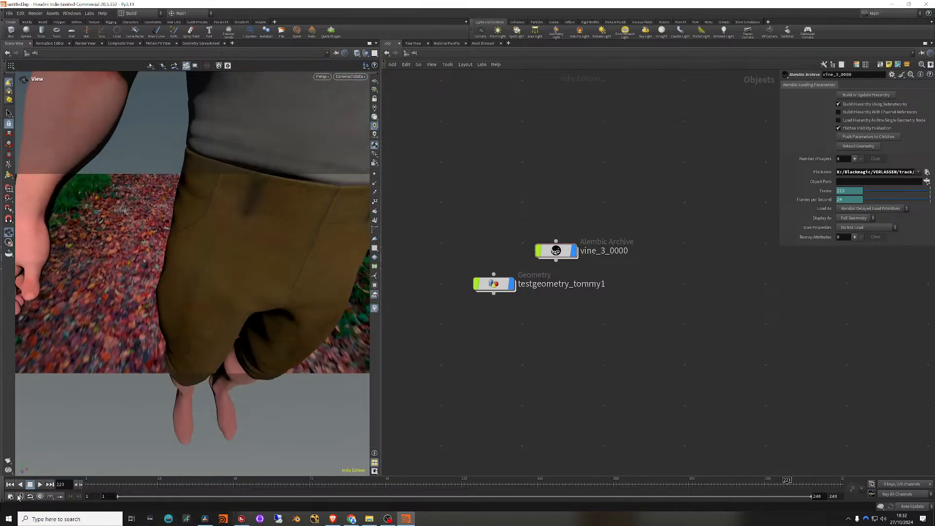
# Step: Set the end frame of the global animation range to 378 and apply it
pyautogui.click(19, 497)
pyautogui.doubleClick(72, 370)
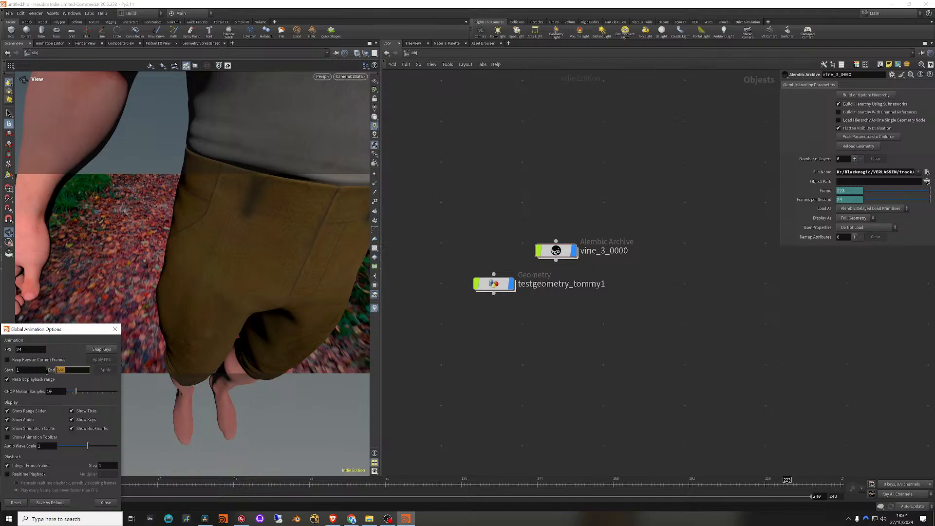
pyautogui.write('378')
pyautogui.press('Return')
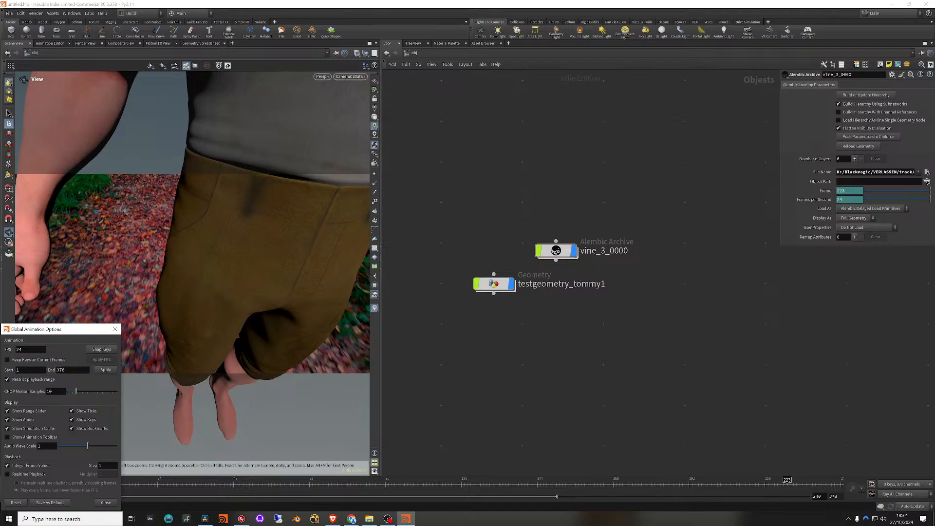
pyautogui.doubleClick(19, 349)
pyautogui.click(104, 370)
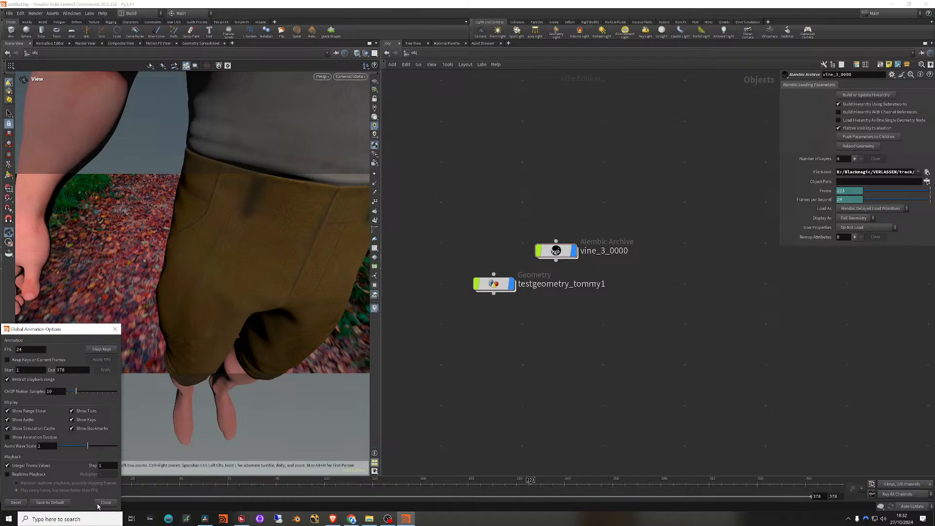
pyautogui.click(104, 503)
# Step: Set the scene's global frame rate to 25 FPS and apply it
pyautogui.click(10, 497)
pyautogui.write('5')
pyautogui.press('Return')
pyautogui.click(102, 360)
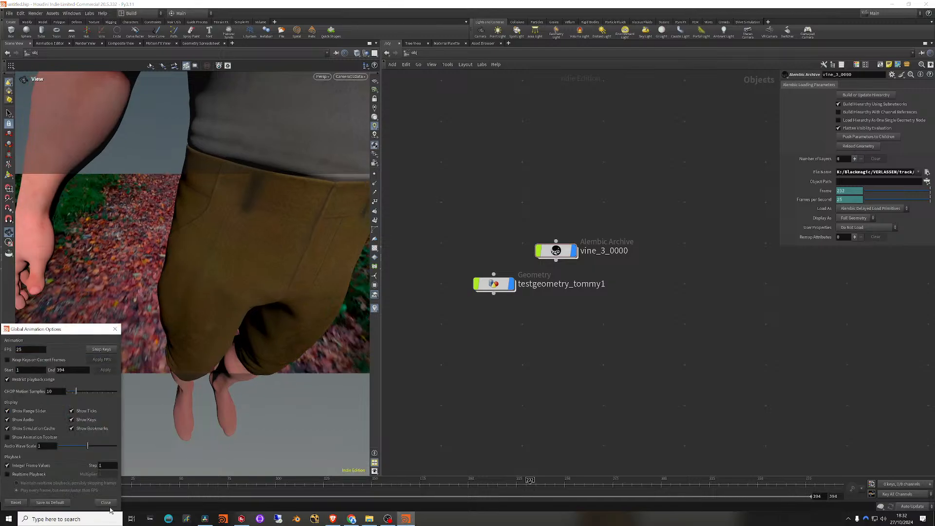
pyautogui.click(105, 503)
# Step: Move the Tommy test geometry to -4 on the Z translation, scrubbing the shot to judge its position on the path
pyautogui.moveTo(99, 488); pyautogui.dragTo(483, 499)
pyautogui.moveTo(544, 481); pyautogui.dragTo(514, 483)
pyautogui.hotkey('ctrl', 'a')
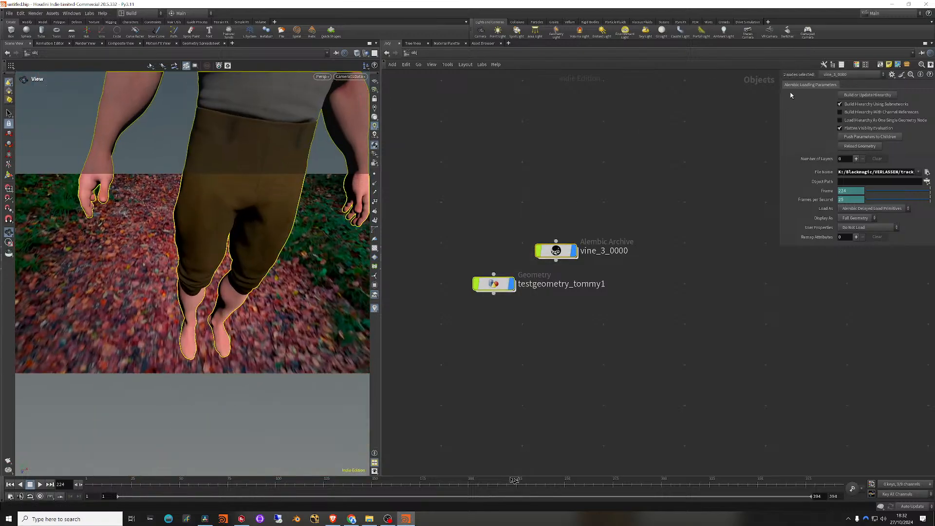
pyautogui.click(492, 284)
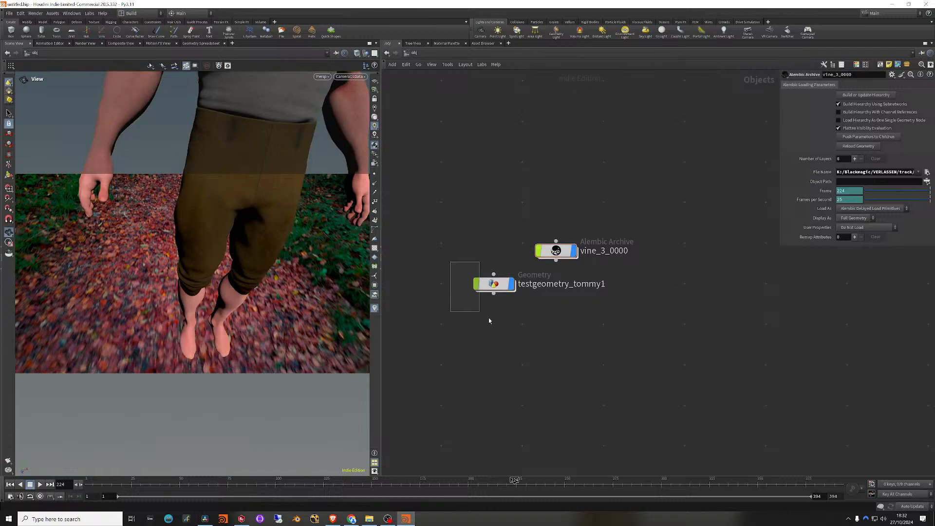
pyautogui.moveTo(903, 104); pyautogui.dragTo(796, 111, button='middle')
pyautogui.moveTo(580, 481); pyautogui.dragTo(662, 479)
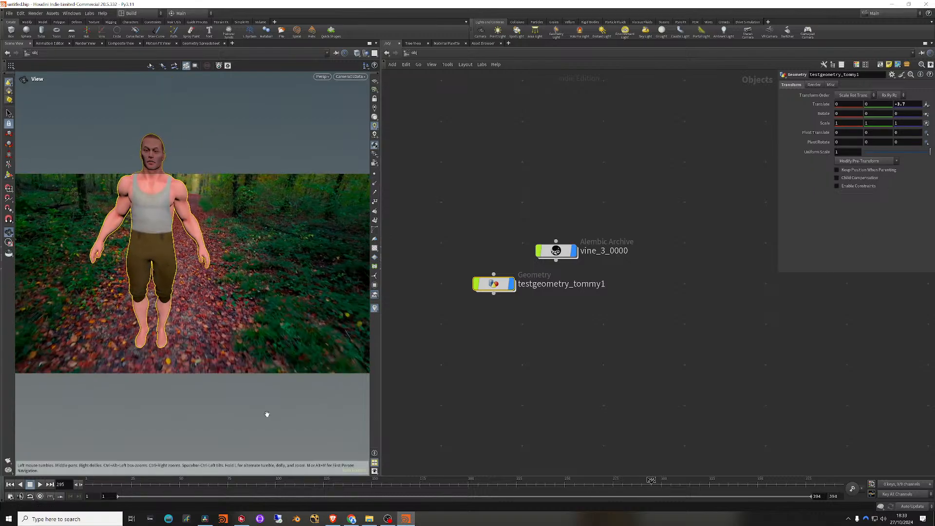
pyautogui.moveTo(919, 105); pyautogui.dragTo(903, 104, button='middle')
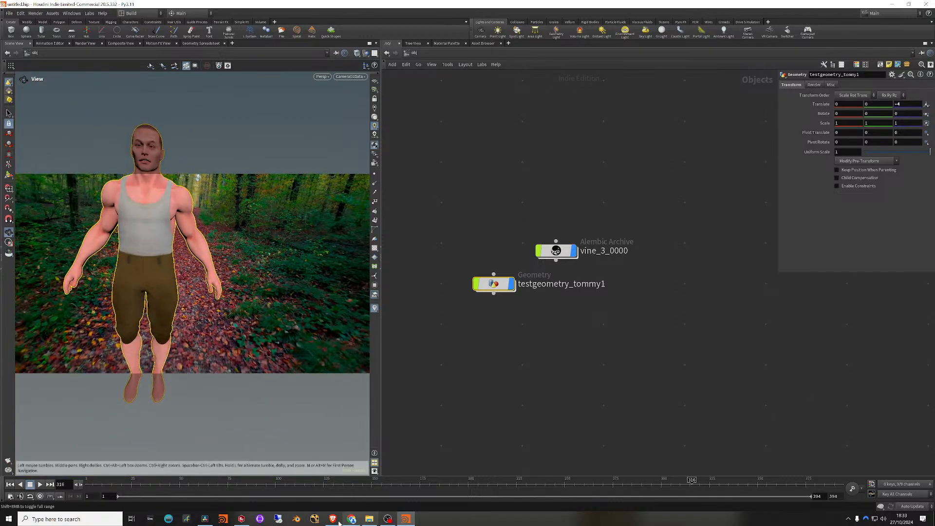
# Step: In SynthEyes, open the Alembic 1.5+ export settings, review the additional scene scaling, cancel the export, and switch back to Houdini
pyautogui.click(241, 519)
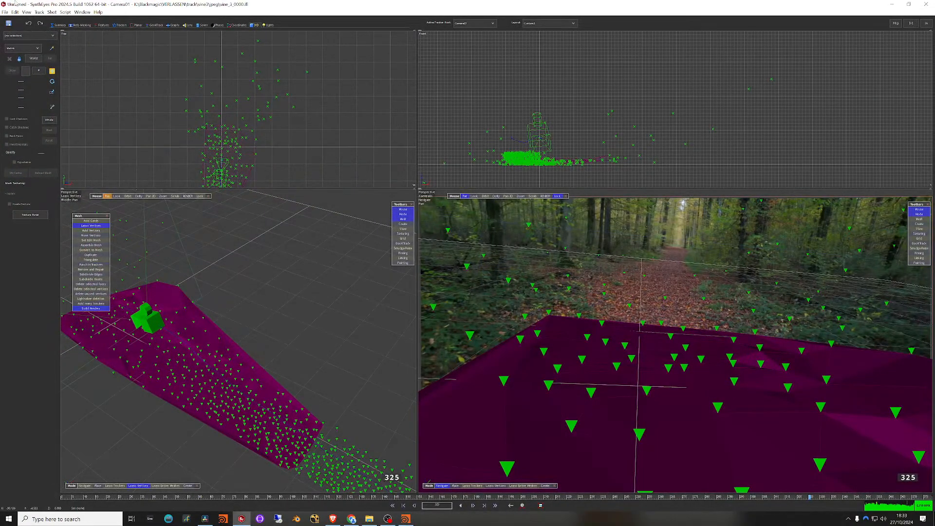
pyautogui.click(6, 13)
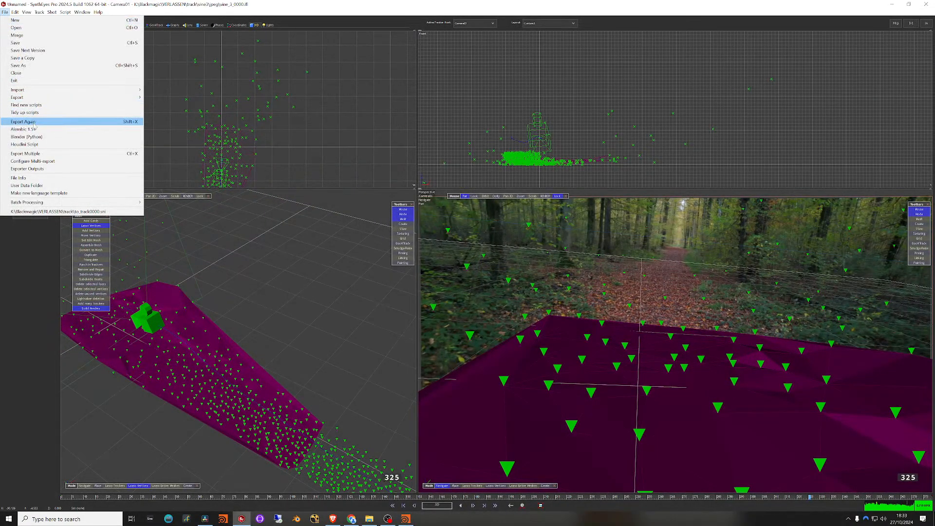
pyautogui.click(32, 128)
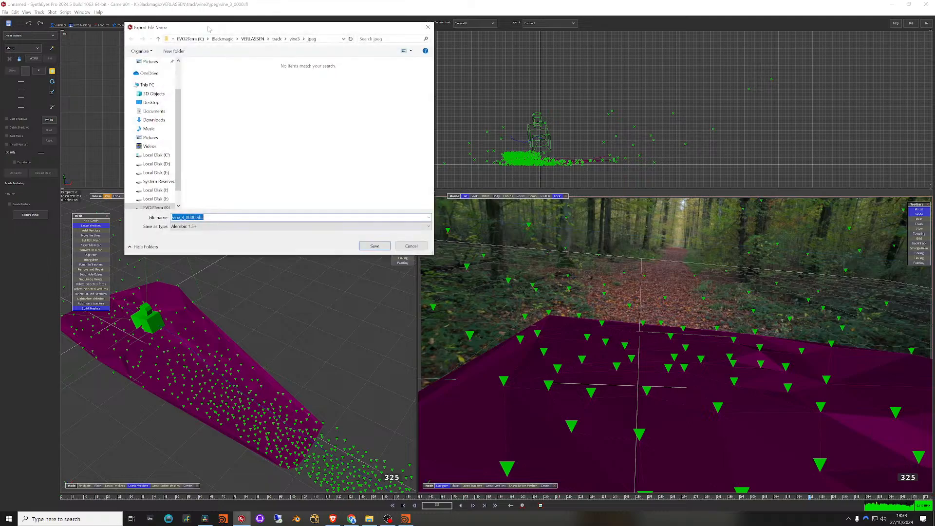
pyautogui.click(374, 244)
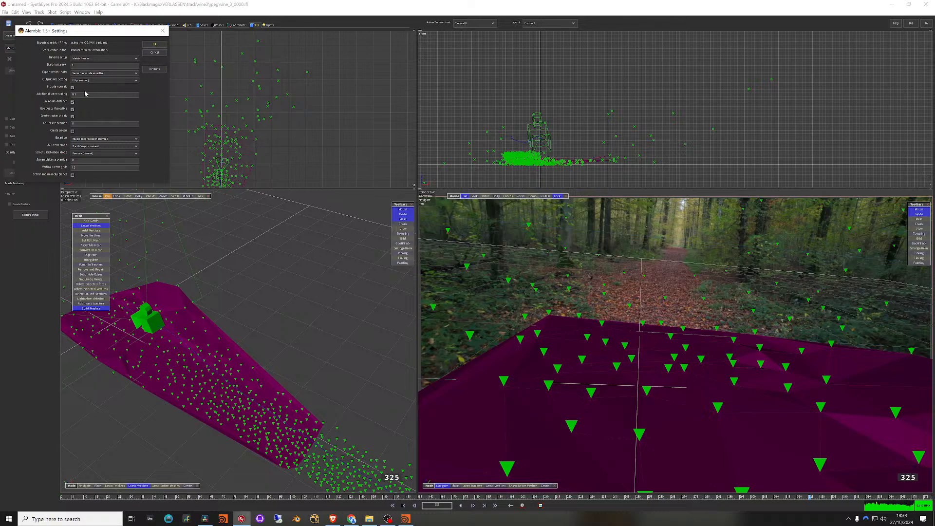
pyautogui.click(161, 53)
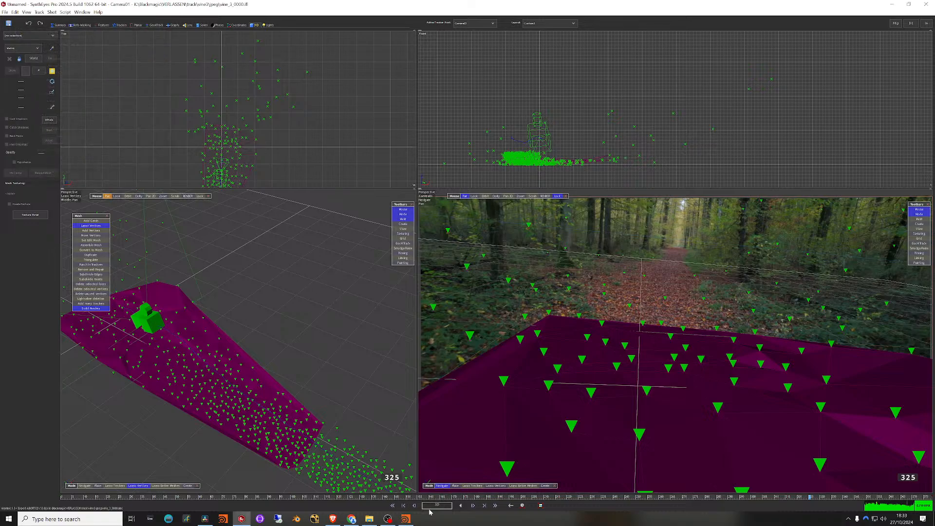
pyautogui.click(405, 519)
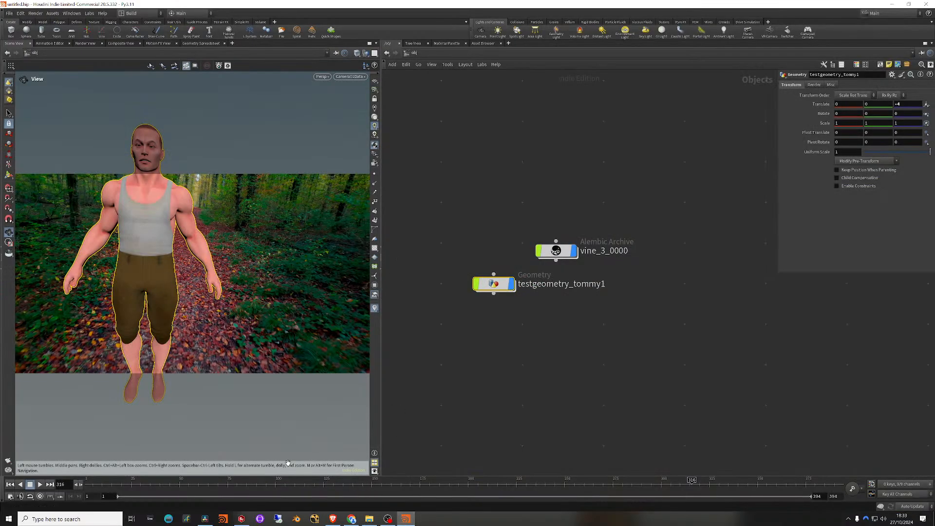
# Step: Scrub the timeline with the Tommy figure deselected to check that it stays locked to the path
pyautogui.moveTo(291, 484); pyautogui.dragTo(692, 487)
pyautogui.click(434, 212)
pyautogui.moveTo(694, 481); pyautogui.dragTo(674, 487)
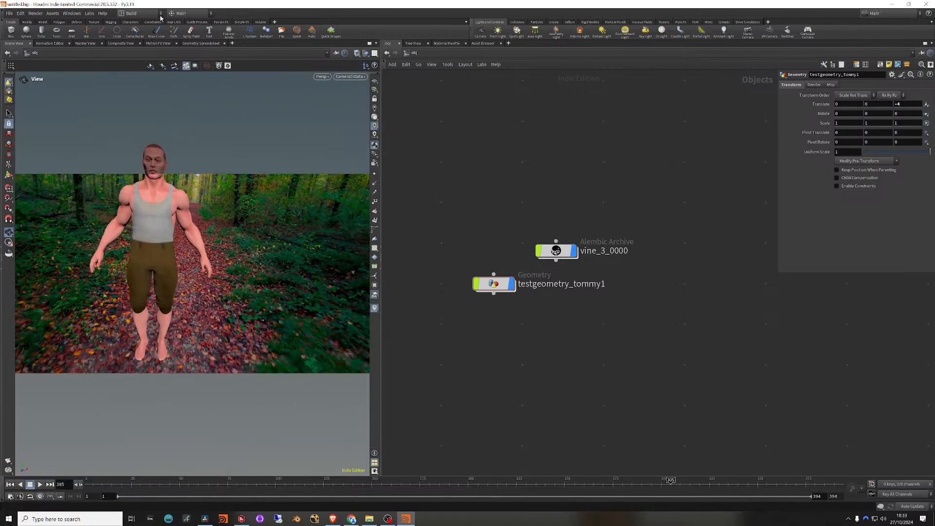
# Step: Open the most recent vines_test2 project file, go back to frame 1, and look over the geo1 network
pyautogui.click(13, 15)
pyautogui.moveTo(39, 39)
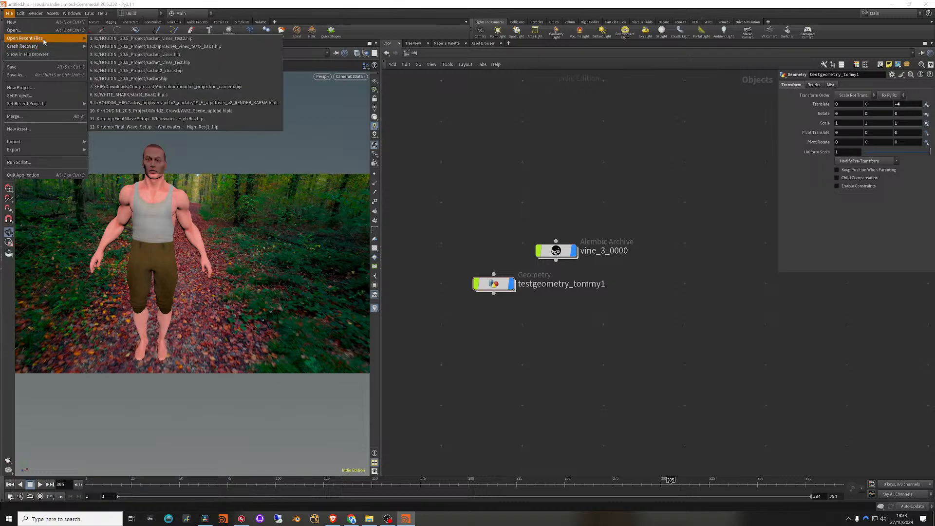
pyautogui.click(180, 39)
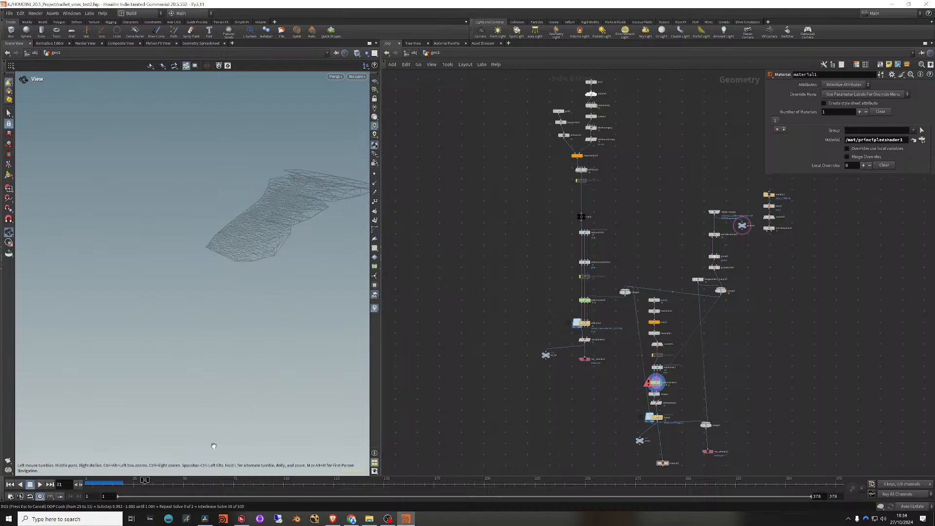
pyautogui.moveTo(127, 482); pyautogui.dragTo(86, 481)
pyautogui.scroll(-3, 459, 306)
pyautogui.scroll(4, 493, 277)
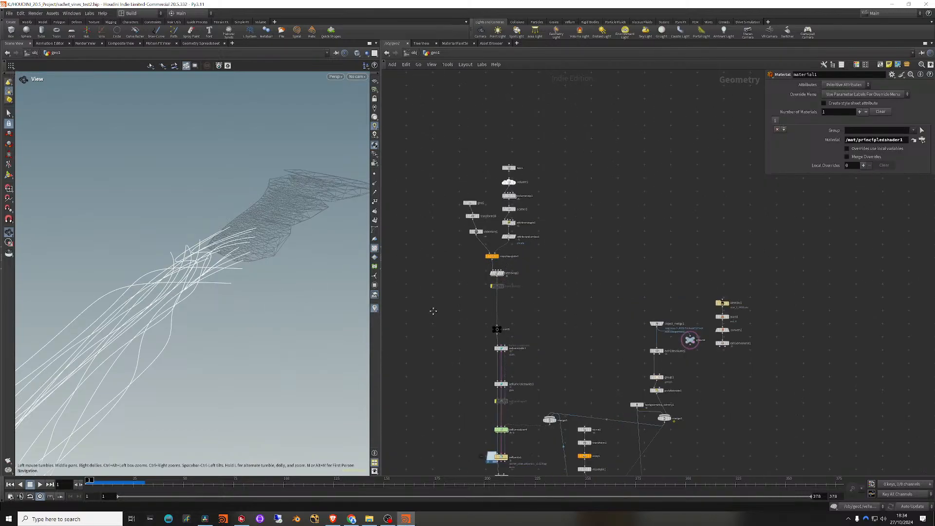
pyautogui.moveTo(432, 312); pyautogui.dragTo(439, 296, button='middle')
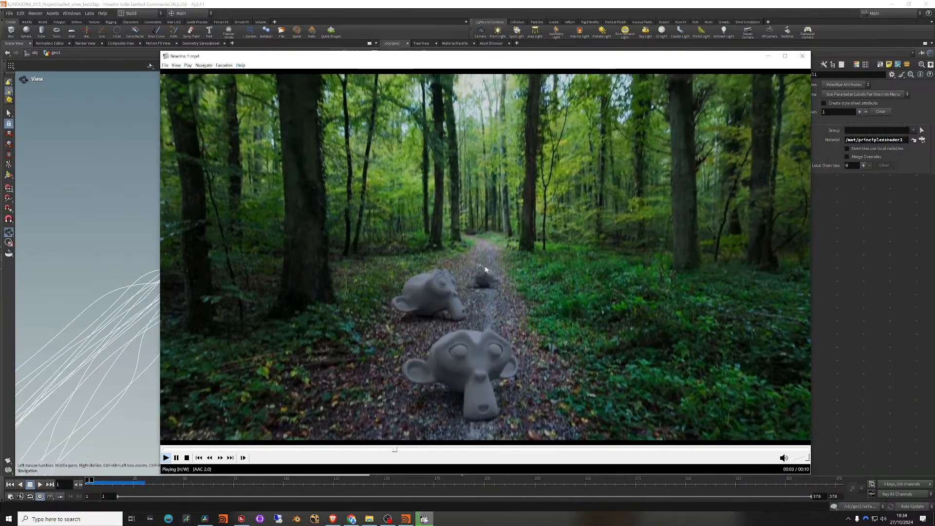
# Step: Review the monkey-head composite in Newline 1.mp4 at several points and full screen, close it, and check the helicopter clip in a window
pyautogui.click(526, 368)
pyautogui.click(366, 449)
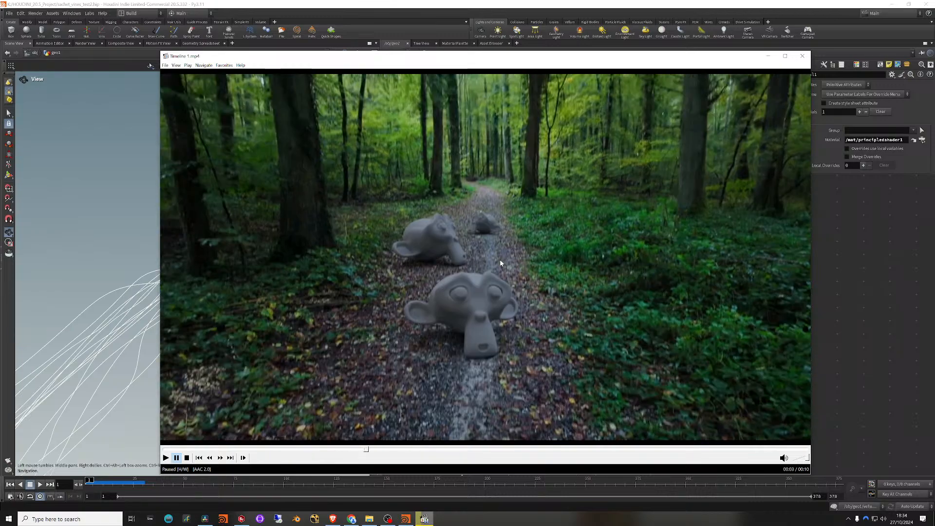
pyautogui.click(494, 275)
pyautogui.click(492, 315)
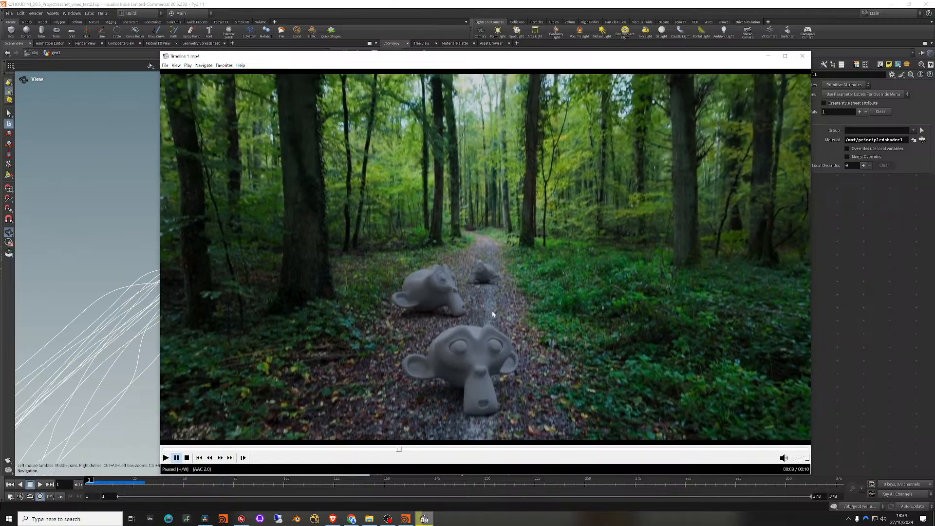
pyautogui.click(554, 301)
pyautogui.click(521, 304)
pyautogui.click(244, 449)
pyautogui.doubleClick(567, 317)
pyautogui.click(566, 317)
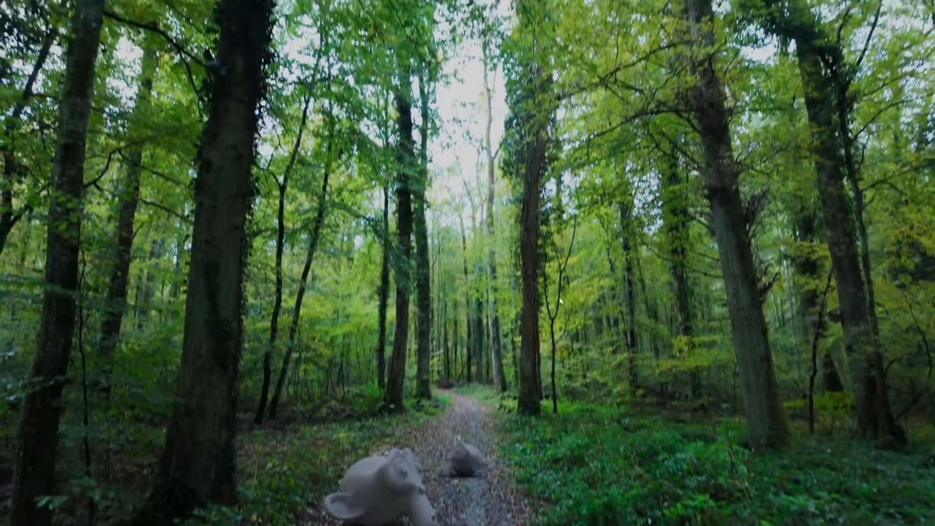
pyautogui.doubleClick(558, 295)
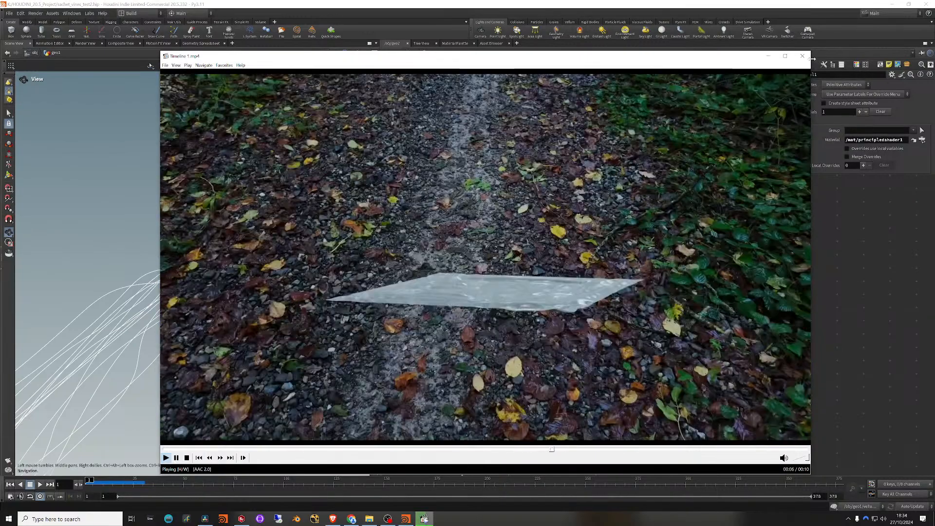
pyautogui.click(802, 56)
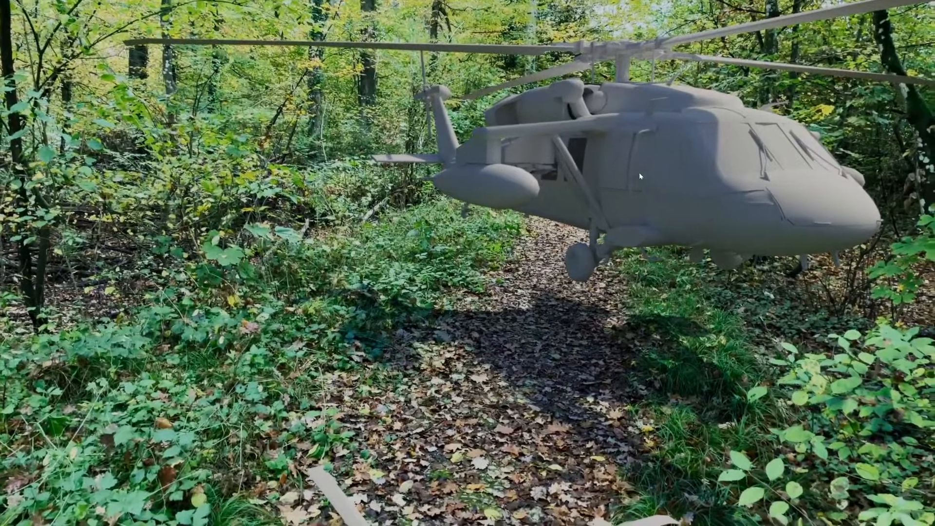
pyautogui.doubleClick(594, 180)
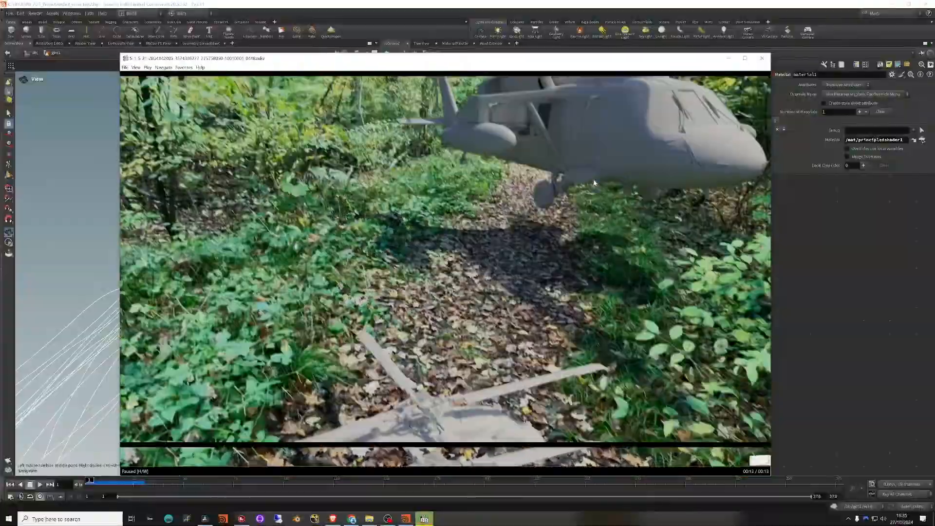
# Step: Close the helicopter clip and review the composite of red vines on the forest path until its end
pyautogui.click(762, 58)
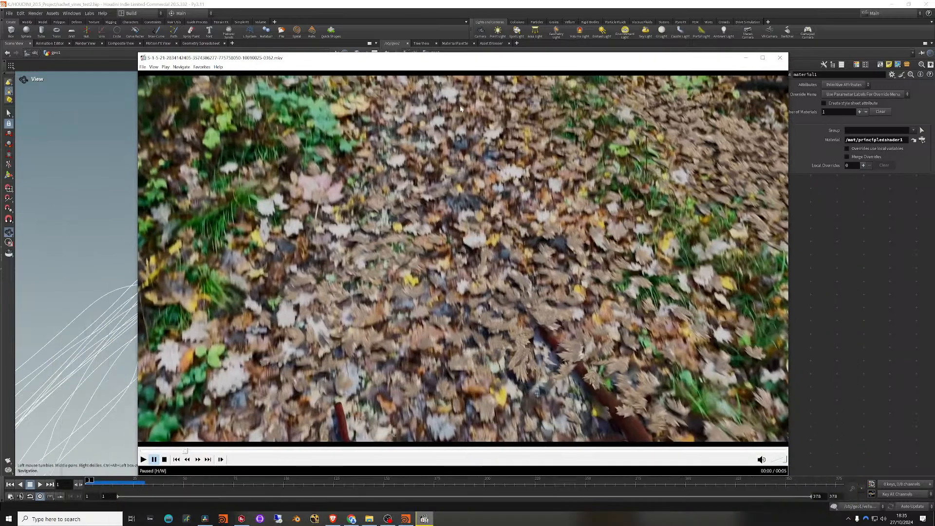
pyautogui.press('space')
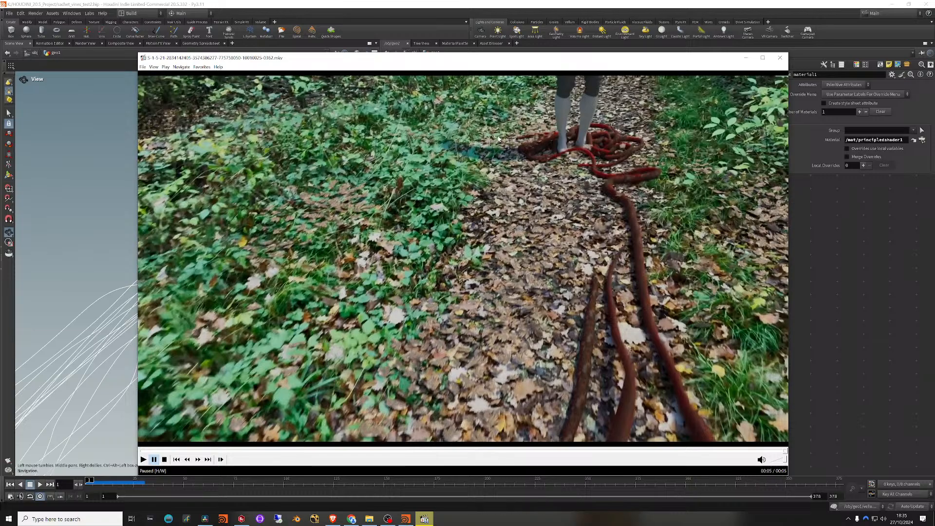
pyautogui.click(780, 58)
pyautogui.moveTo(601, 241); pyautogui.dragTo(707, 198, button='middle')
pyautogui.moveTo(526, 264); pyautogui.dragTo(591, 278, button='middle')
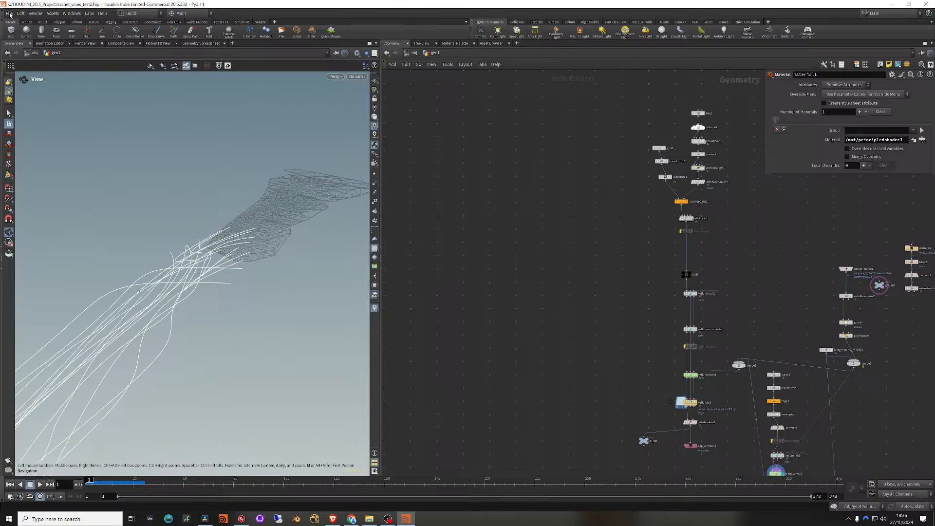
pyautogui.press('Tab')
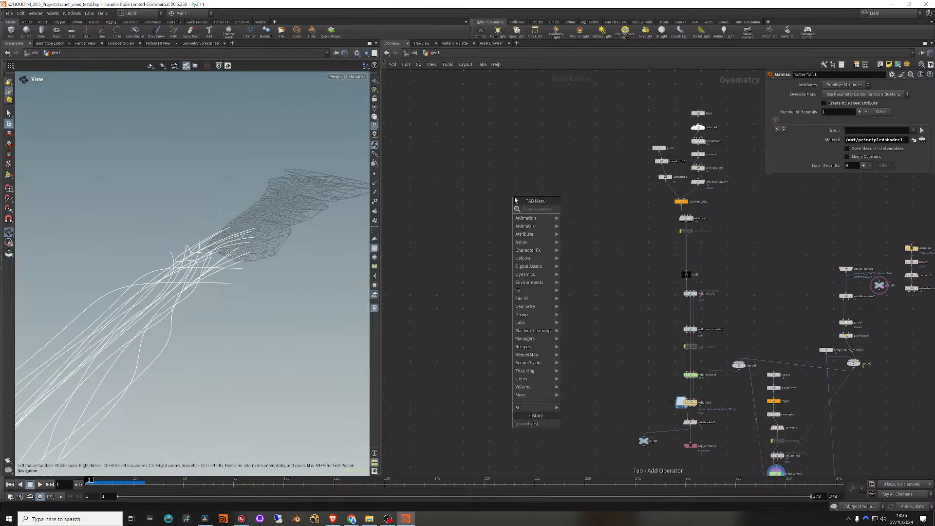
pyautogui.write('al')
pyautogui.press('Return')
pyautogui.click(502, 194)
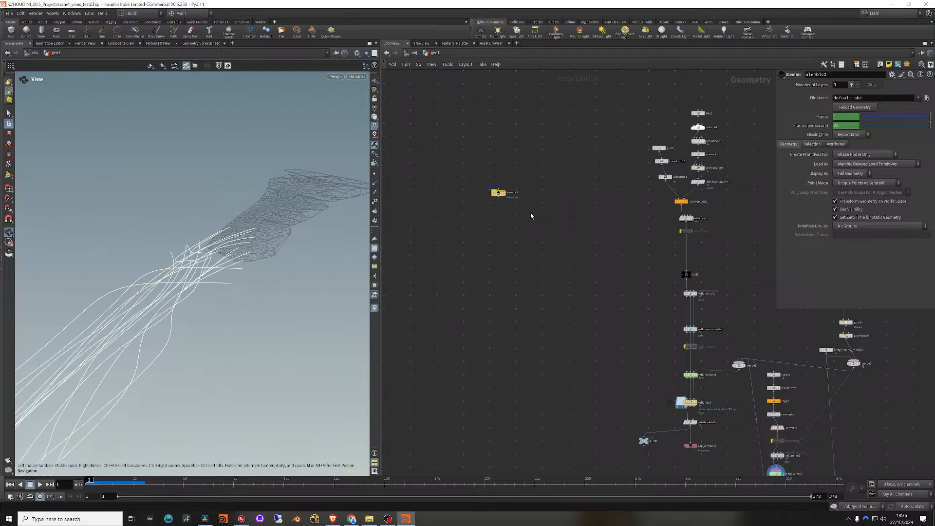
pyautogui.press('Delete')
# Step: Add a File node in geo1, load the recent OBJ from K:/Blackmagic/VERLASSEN, and display it
pyautogui.write('file')
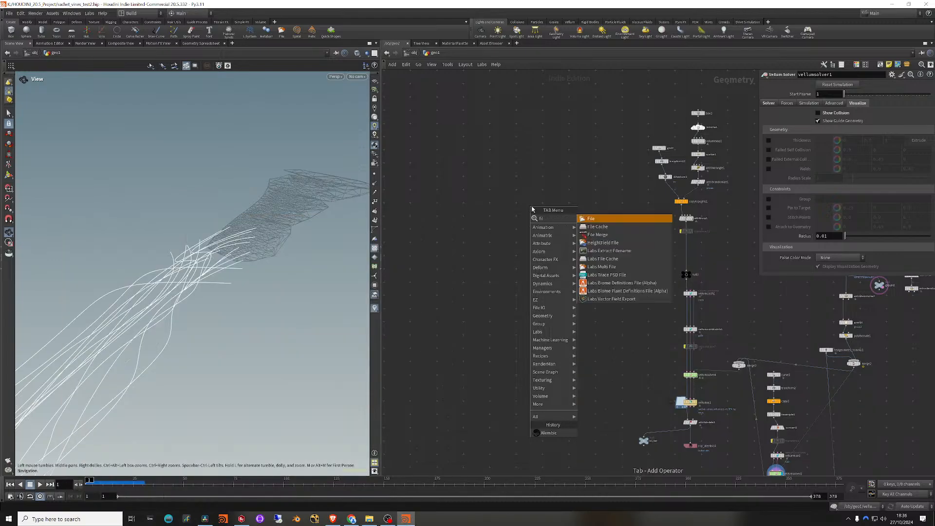
pyautogui.click(593, 217)
pyautogui.click(519, 191)
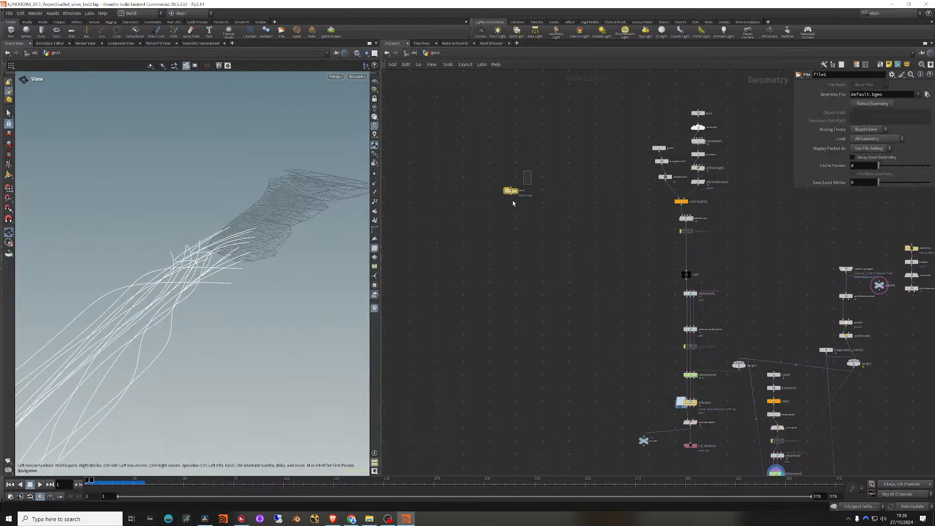
pyautogui.click(920, 95)
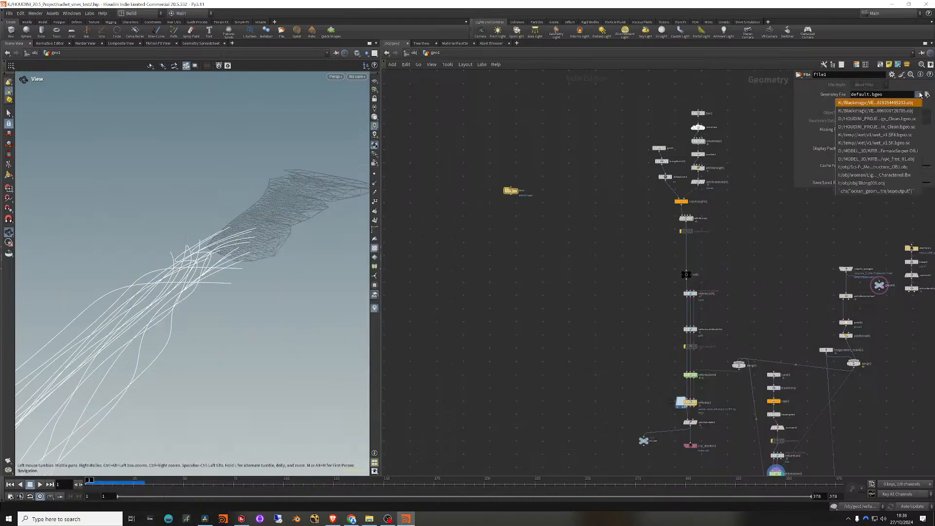
pyautogui.click(926, 95)
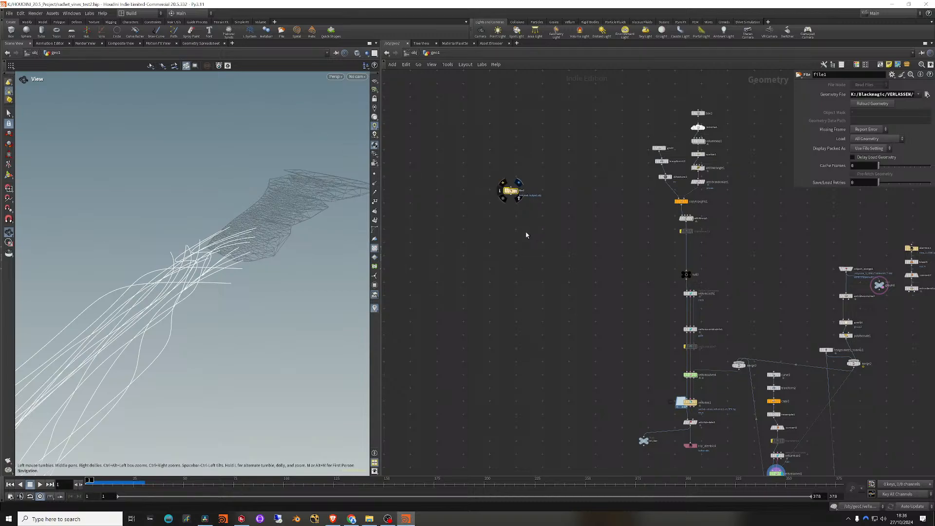
pyautogui.moveTo(324, 231); pyautogui.dragTo(297, 229)
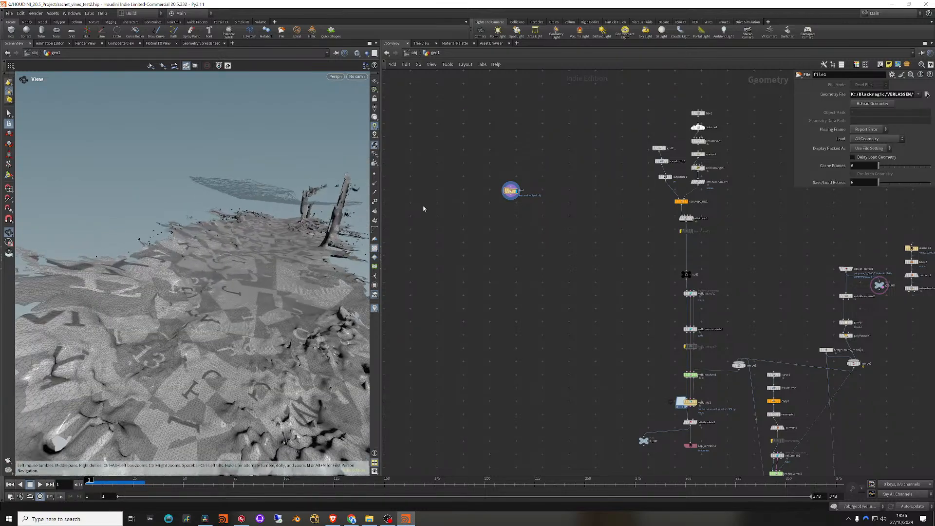
# Step: Examine the ground and tree trunks of the loaded forest mesh from several angles, and delete its File node
pyautogui.moveTo(895, 264); pyautogui.dragTo(792, 244, button='middle')
pyautogui.click(783, 272)
pyautogui.scroll(-6, 222, 238)
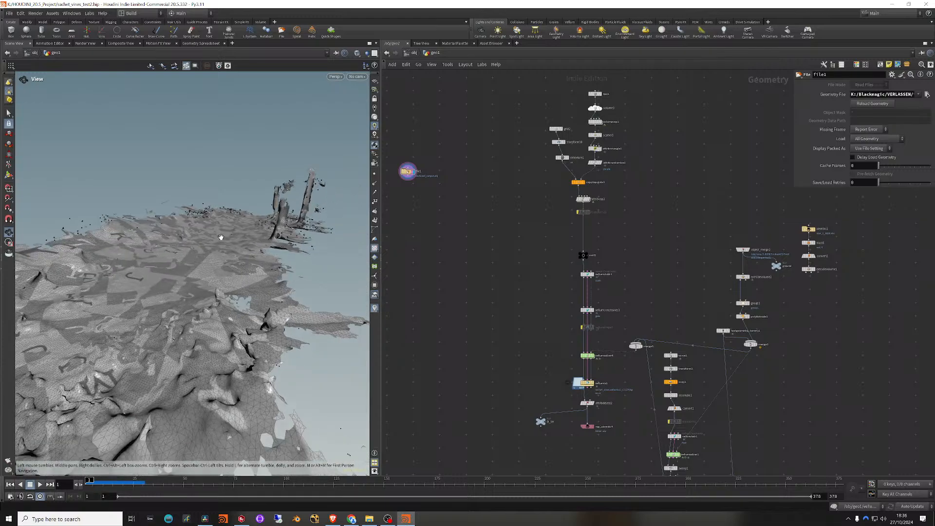
pyautogui.moveTo(212, 245); pyautogui.dragTo(268, 238)
pyautogui.scroll(5, 283, 224)
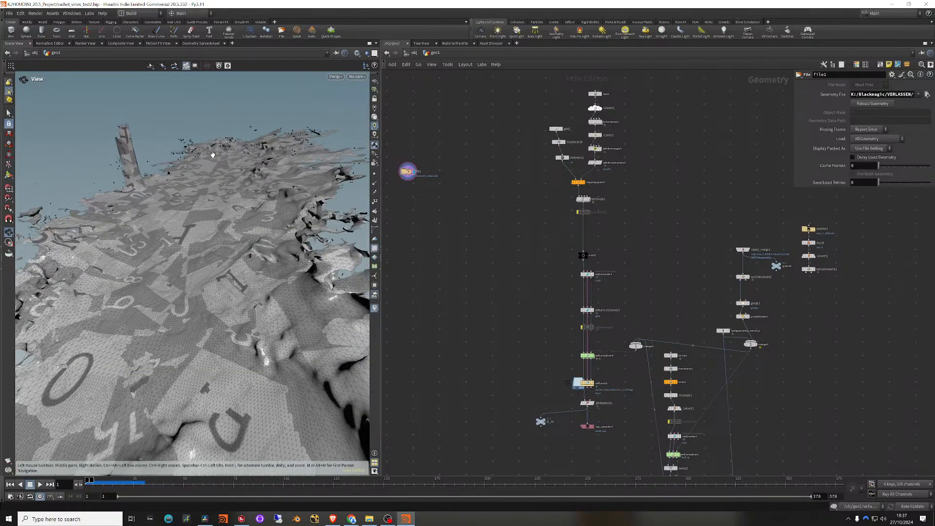
pyautogui.moveTo(219, 210); pyautogui.dragTo(239, 269)
pyautogui.moveTo(258, 306); pyautogui.dragTo(208, 324)
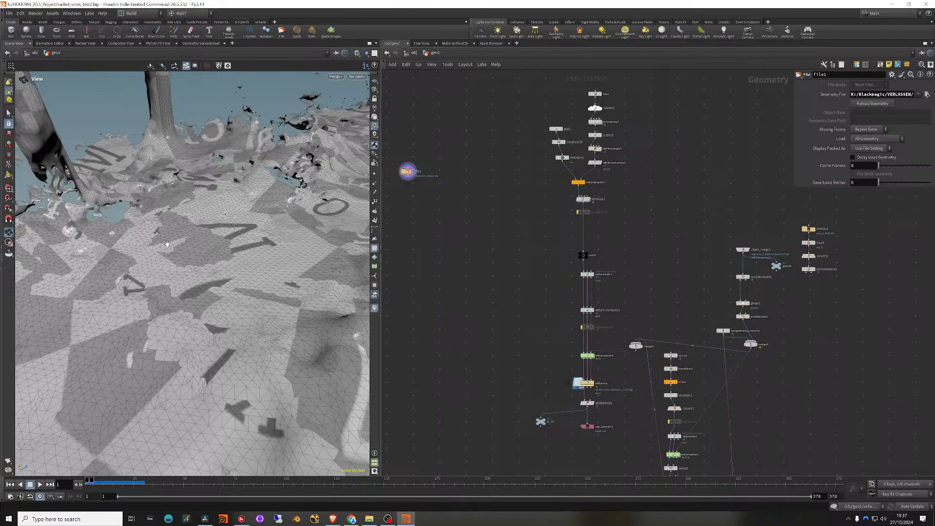
pyautogui.moveTo(244, 251); pyautogui.dragTo(134, 254)
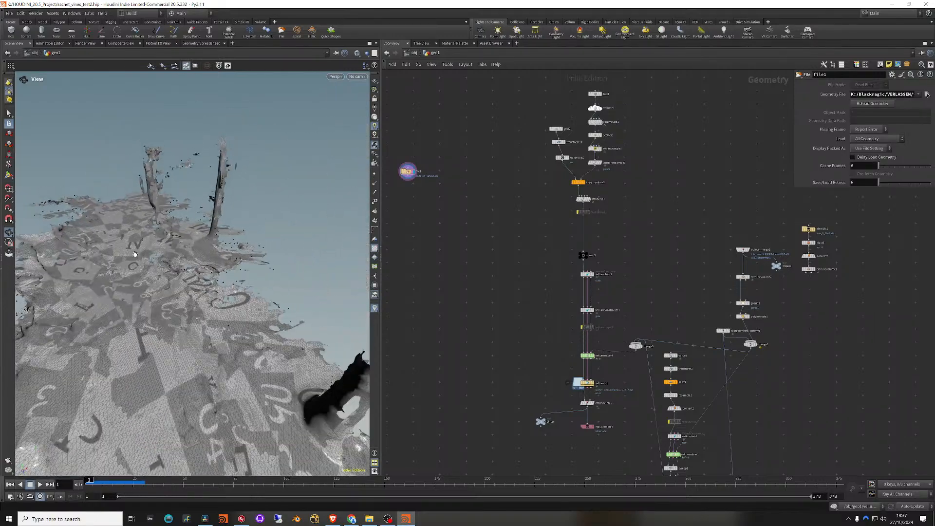
pyautogui.moveTo(181, 281); pyautogui.dragTo(212, 280)
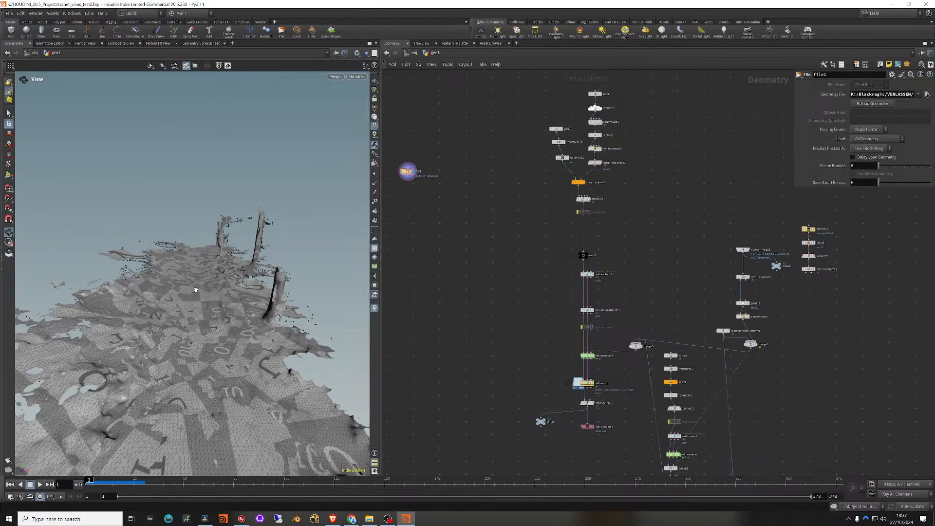
pyautogui.moveTo(212, 302); pyautogui.dragTo(217, 296)
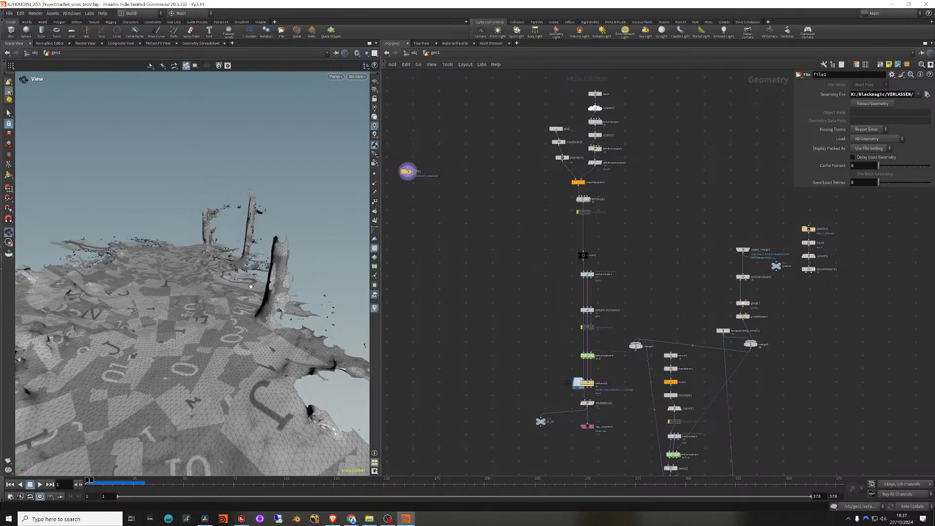
pyautogui.moveTo(207, 276); pyautogui.dragTo(334, 312)
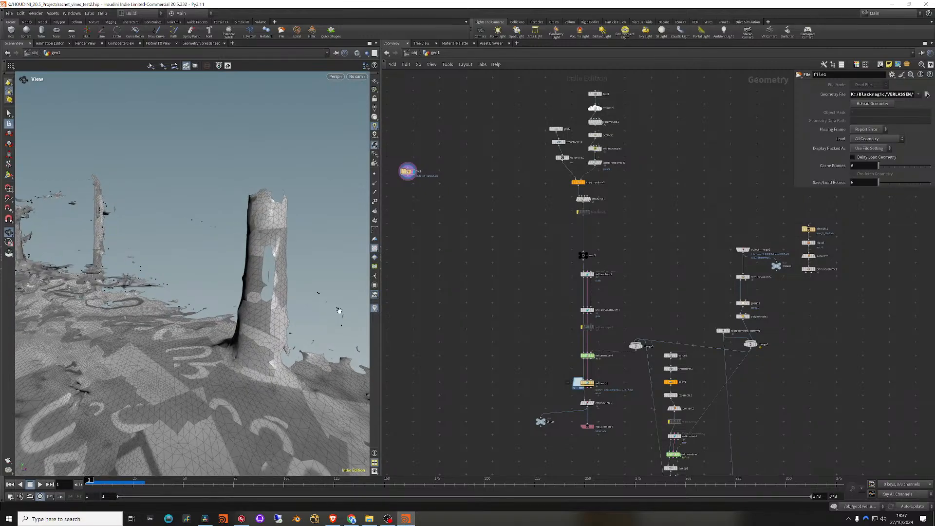
pyautogui.moveTo(187, 298); pyautogui.dragTo(146, 295)
pyautogui.scroll(-3, 177, 299)
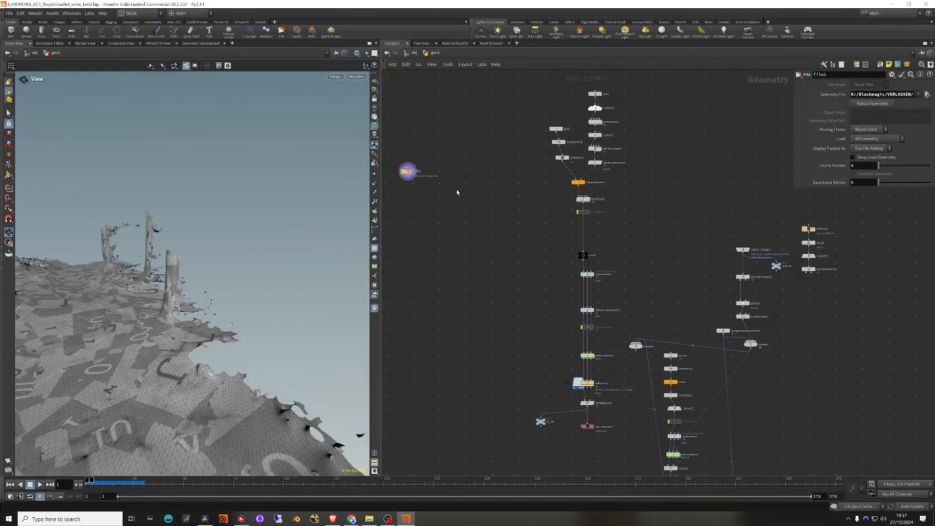
pyautogui.moveTo(218, 291)
pyautogui.mouseDown()
pyautogui.moveTo(205, 314)
pyautogui.moveTo(219, 283)
pyautogui.mouseUp()
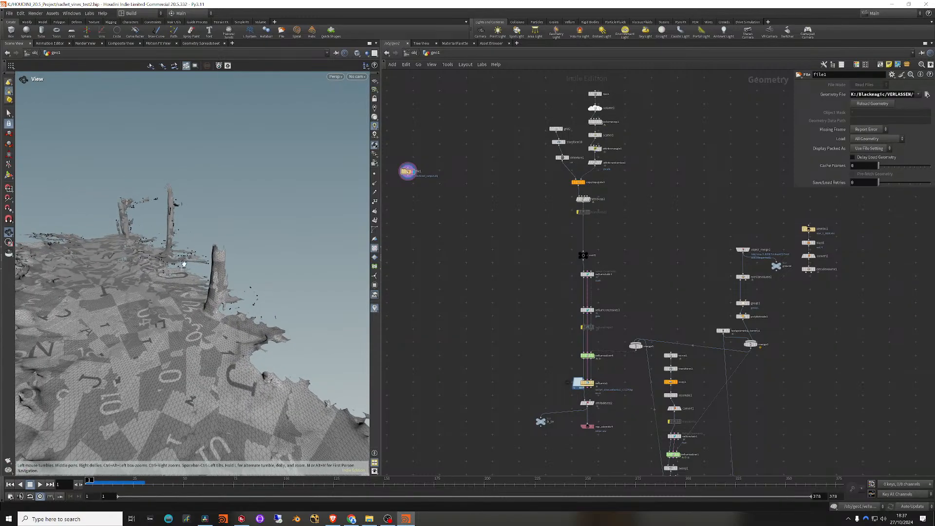
pyautogui.moveTo(200, 308); pyautogui.dragTo(174, 301, button='right')
pyautogui.moveTo(174, 302)
pyautogui.mouseDown()
pyautogui.moveTo(188, 312)
pyautogui.moveTo(183, 297)
pyautogui.mouseUp()
pyautogui.moveTo(183, 297); pyautogui.dragTo(193, 307, button='middle')
pyautogui.moveTo(193, 307); pyautogui.dragTo(257, 310)
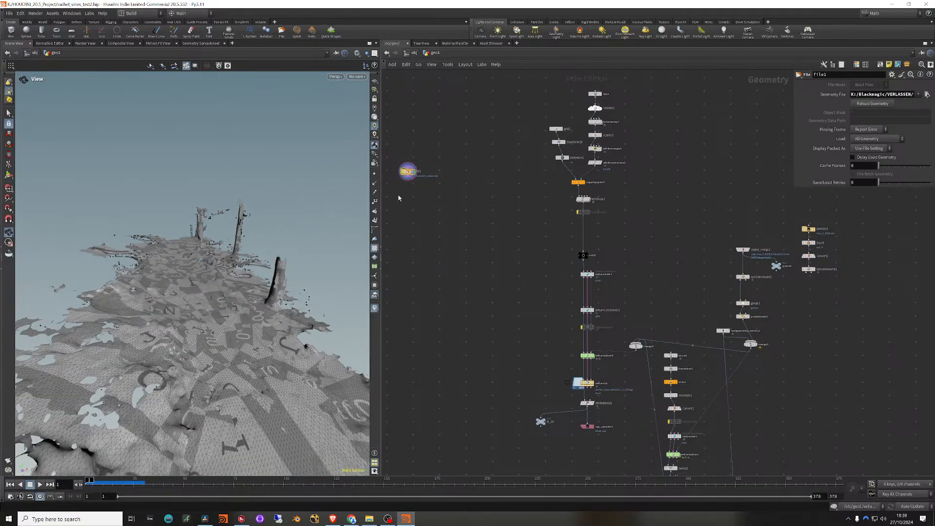
pyautogui.press('Delete')
# Step: Display object_merge1, extrudevolume2 and merge2 in turn to inspect how the tracked ground mesh becomes collision geometry
pyautogui.moveTo(500, 270); pyautogui.dragTo(474, 305, button='middle')
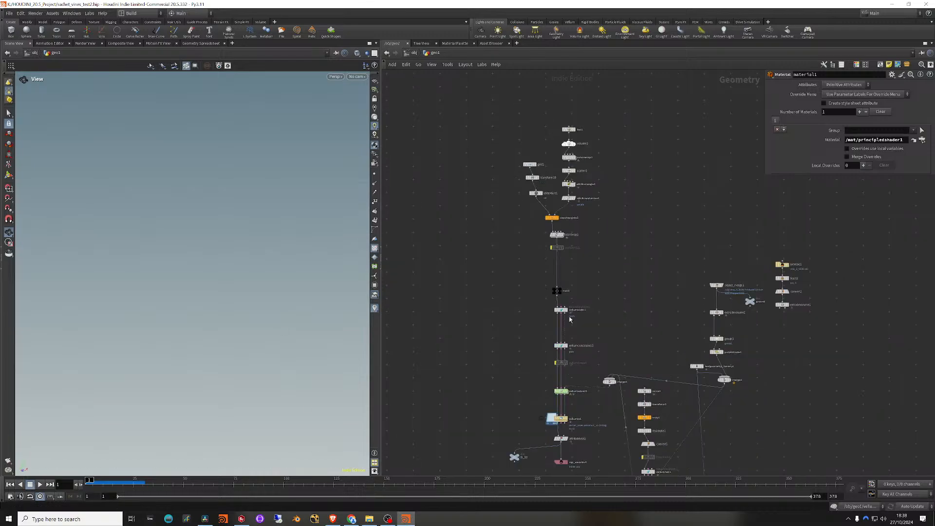
pyautogui.moveTo(615, 302); pyautogui.dragTo(419, 213, button='middle')
pyautogui.scroll(3, 584, 263)
pyautogui.moveTo(550, 308); pyautogui.dragTo(666, 365, button='middle')
pyautogui.click(637, 199)
pyautogui.click(647, 199)
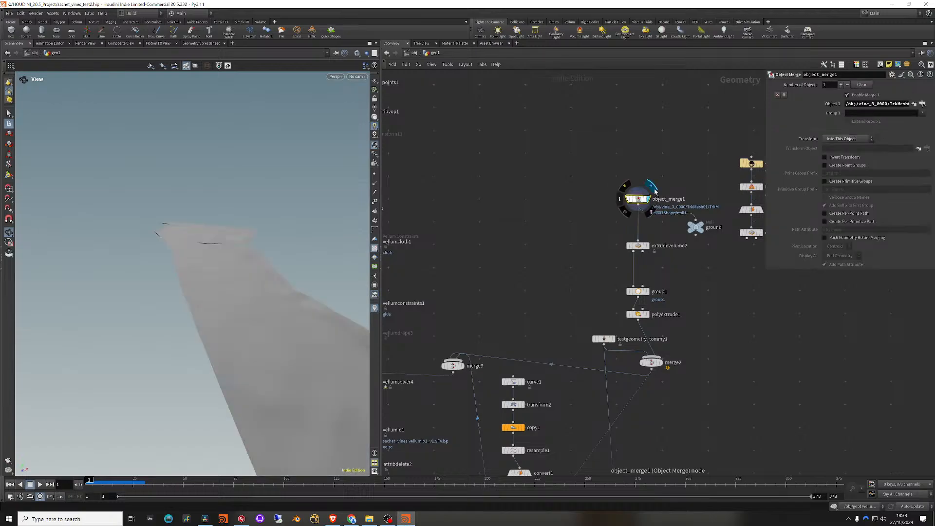
pyautogui.moveTo(218, 279); pyautogui.dragTo(189, 276, button='right')
pyautogui.moveTo(189, 276); pyautogui.dragTo(275, 322)
pyautogui.click(647, 245)
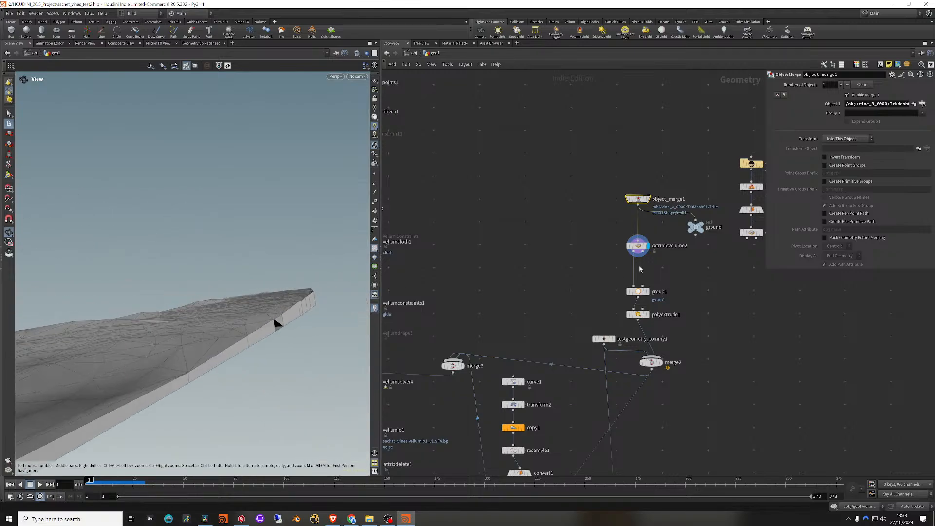
pyautogui.click(668, 358)
pyautogui.moveTo(232, 271); pyautogui.dragTo(195, 310)
# Step: Display the vines1 cache and scrub the timeline to frame 153
pyautogui.moveTo(772, 375); pyautogui.dragTo(770, 344, button='middle')
pyautogui.moveTo(645, 453); pyautogui.dragTo(745, 291, button='middle')
pyautogui.scroll(-1, 638, 274)
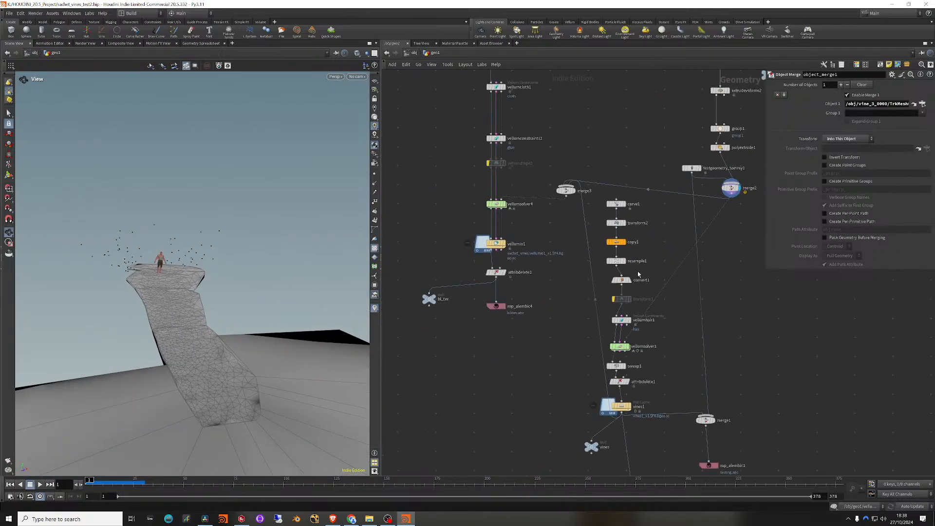
pyautogui.click(628, 405)
pyautogui.moveTo(271, 355); pyautogui.dragTo(165, 295)
pyautogui.moveTo(119, 488); pyautogui.dragTo(391, 510)
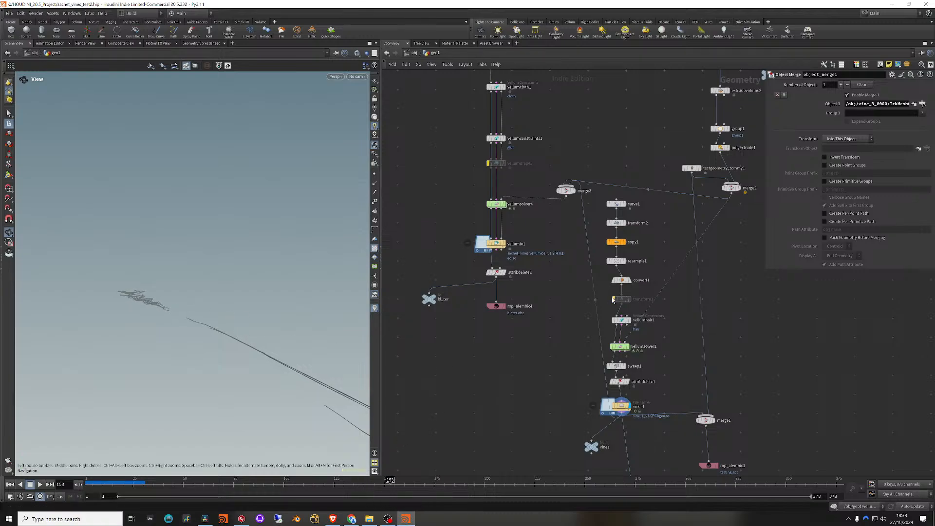
# Step: Template merge1 and merge2 alongside the vines, and inspect how the vines lie on the ground mesh
pyautogui.click(712, 419)
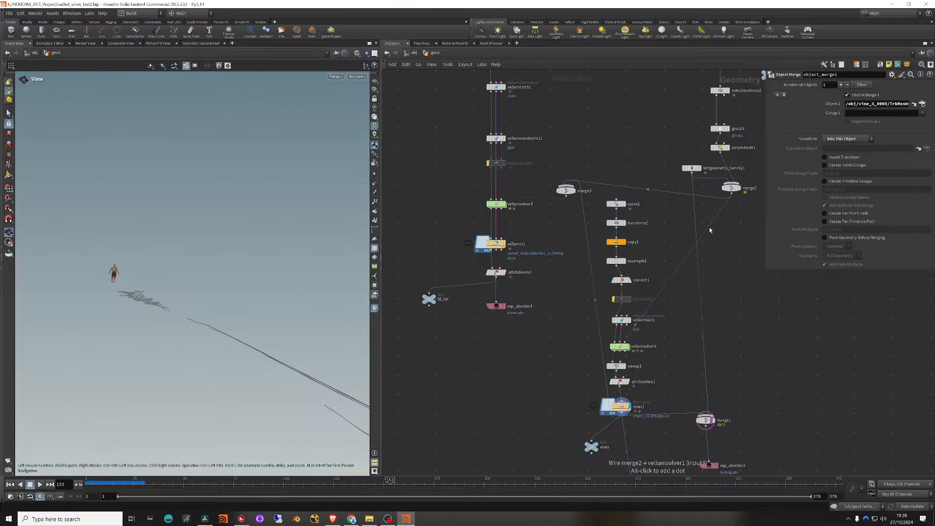
pyautogui.click(737, 189)
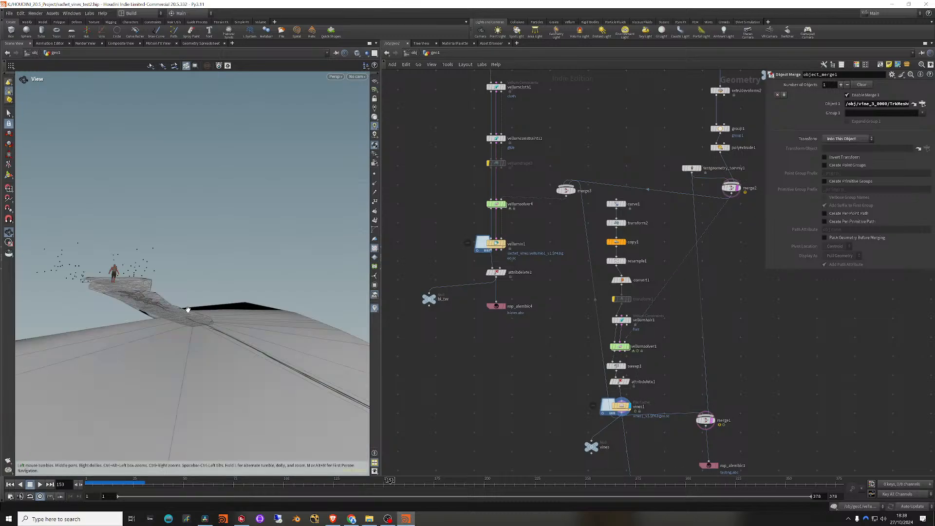
pyautogui.moveTo(149, 292); pyautogui.dragTo(265, 317, button='right')
pyautogui.moveTo(265, 317); pyautogui.dragTo(211, 361)
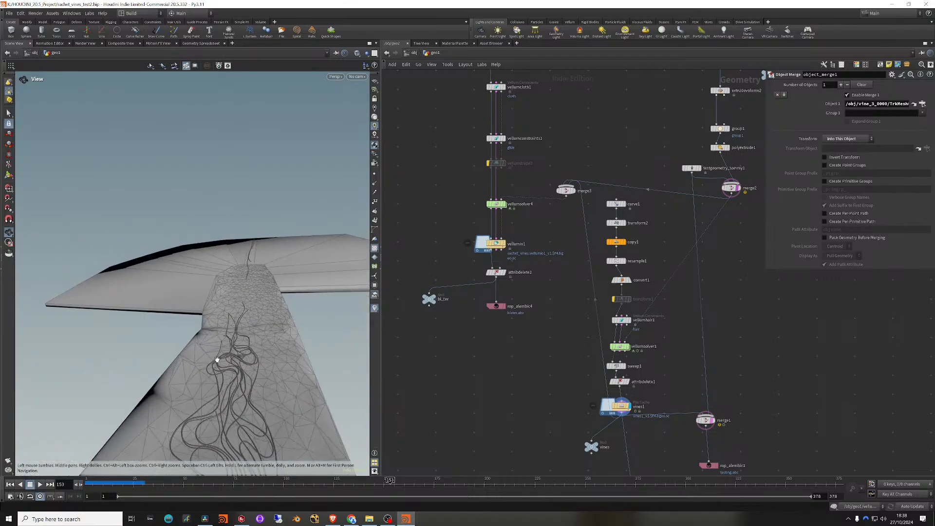
pyautogui.moveTo(211, 361); pyautogui.dragTo(205, 286, button='middle')
pyautogui.moveTo(205, 286); pyautogui.dragTo(197, 304)
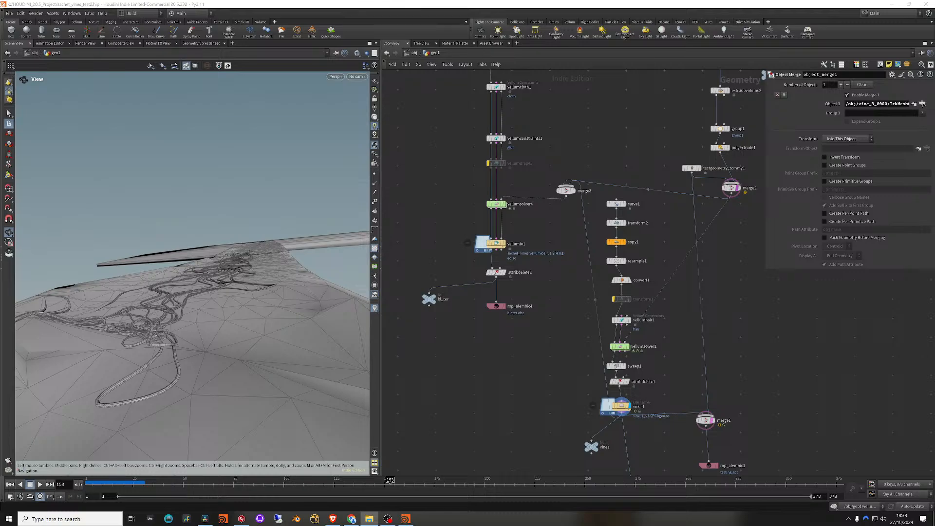
# Step: Review the simulation previews Flipbook.mp4 and Vines_leaves.mp4, closing each one
pyautogui.moveTo(0, 49); pyautogui.dragTo(583, 57)
pyautogui.click(568, 244)
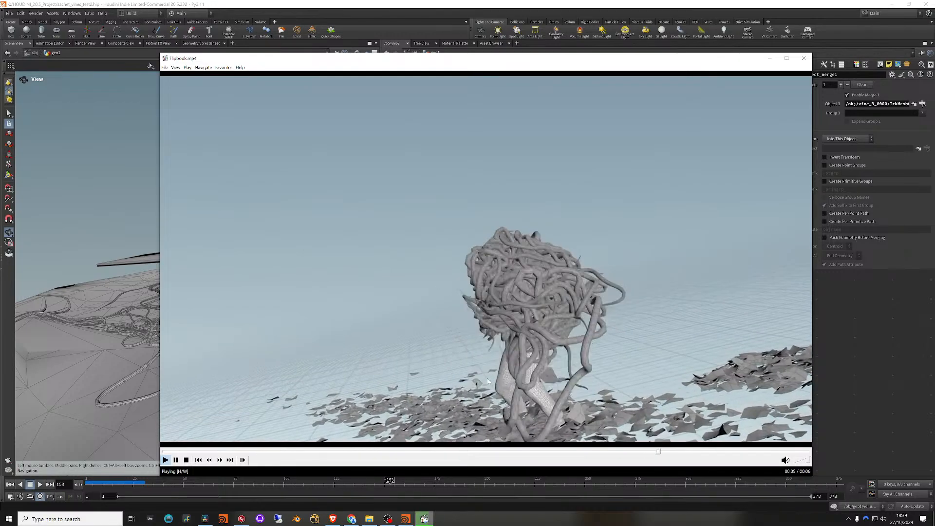
pyautogui.click(805, 59)
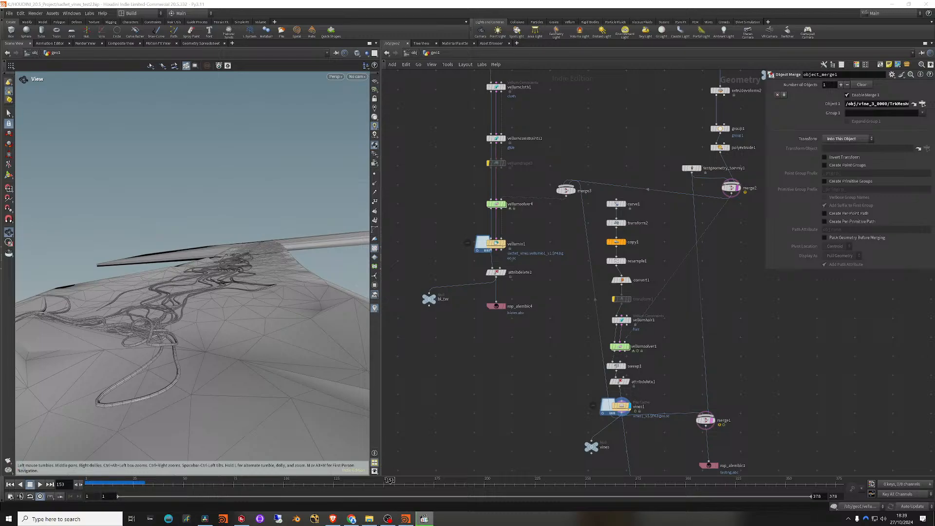
pyautogui.moveTo(0, 69); pyautogui.dragTo(616, 61)
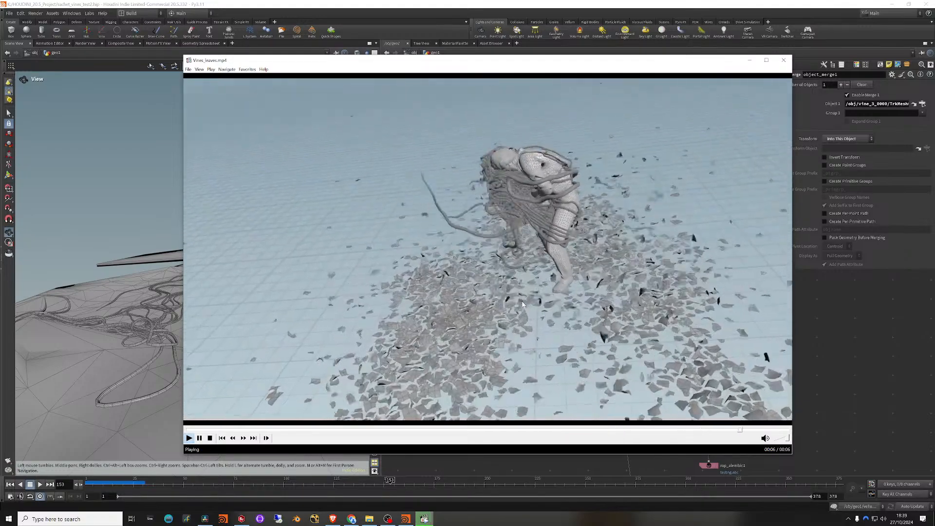
pyautogui.click(783, 60)
# Step: Examine the vines along the path mesh up close and from above
pyautogui.moveTo(243, 300); pyautogui.dragTo(334, 299)
pyautogui.scroll(3, 219, 322)
pyautogui.moveTo(334, 298); pyautogui.dragTo(131, 312, button='right')
pyautogui.moveTo(130, 312); pyautogui.dragTo(14, 334)
pyautogui.scroll(-3, 255, 297)
pyautogui.moveTo(182, 339); pyautogui.dragTo(238, 324)
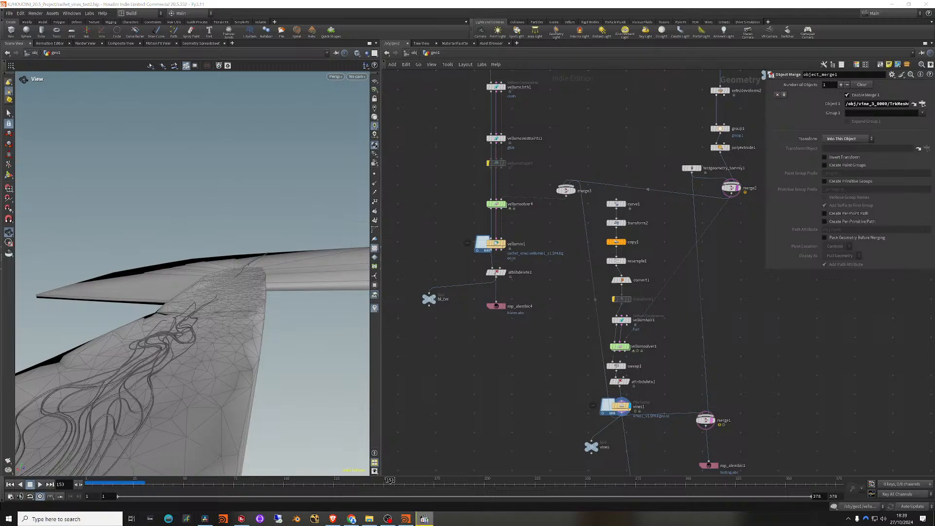
# Step: Play the Sachet2.mp4 clip with the white cloth on the gravel path
pyautogui.moveTo(0, 77); pyautogui.dragTo(564, 60)
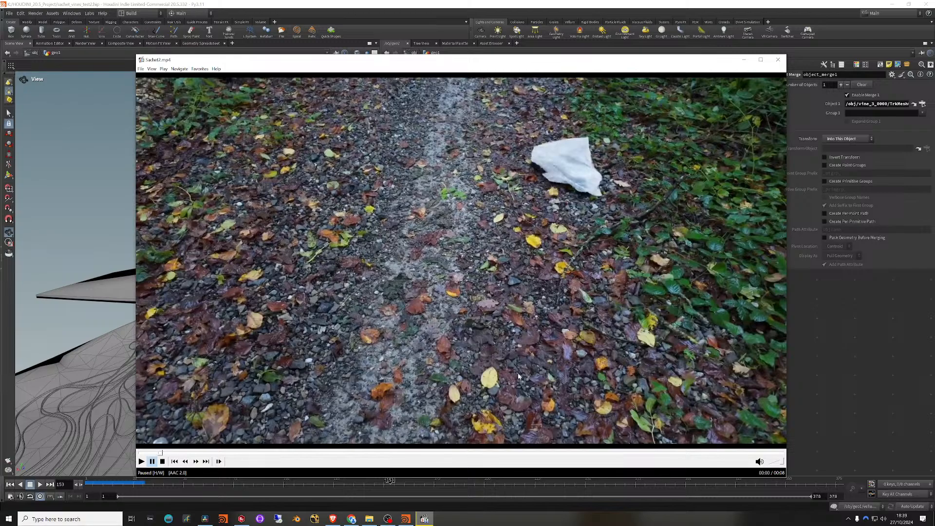
pyautogui.press('space')
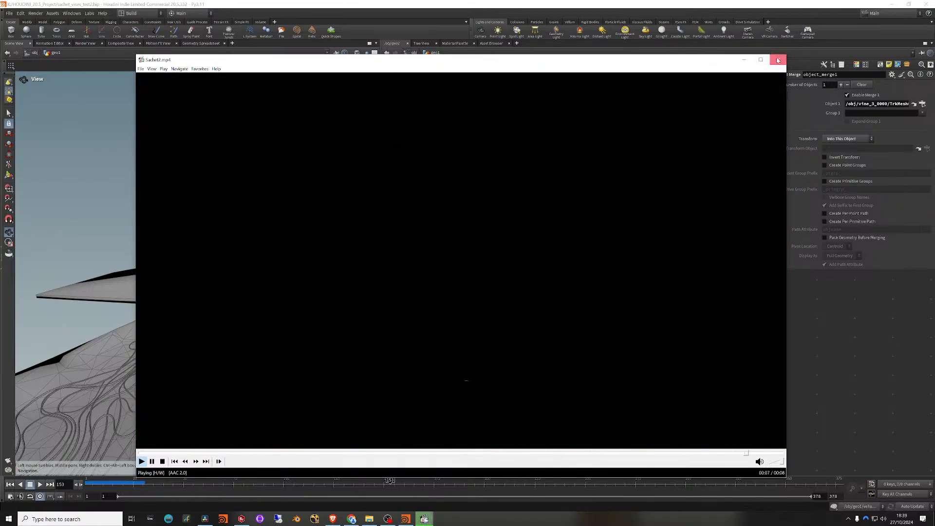
# Step: Close the Sachet2.mp4 clip, and review the two rendered vine clips on the leafy path, closing each one
pyautogui.click(777, 59)
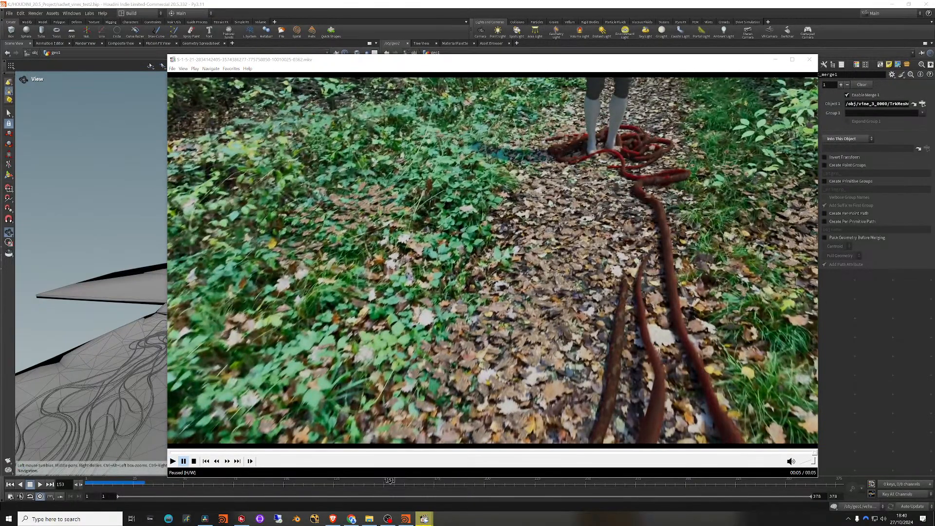
pyautogui.moveTo(0, 49); pyautogui.dragTo(622, 35)
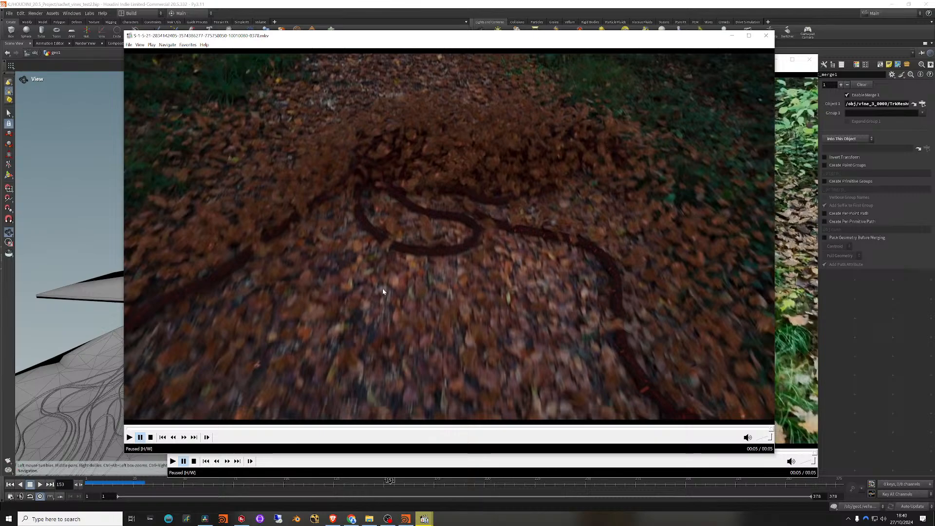
pyautogui.click(766, 35)
pyautogui.moveTo(697, 62); pyautogui.dragTo(632, 70)
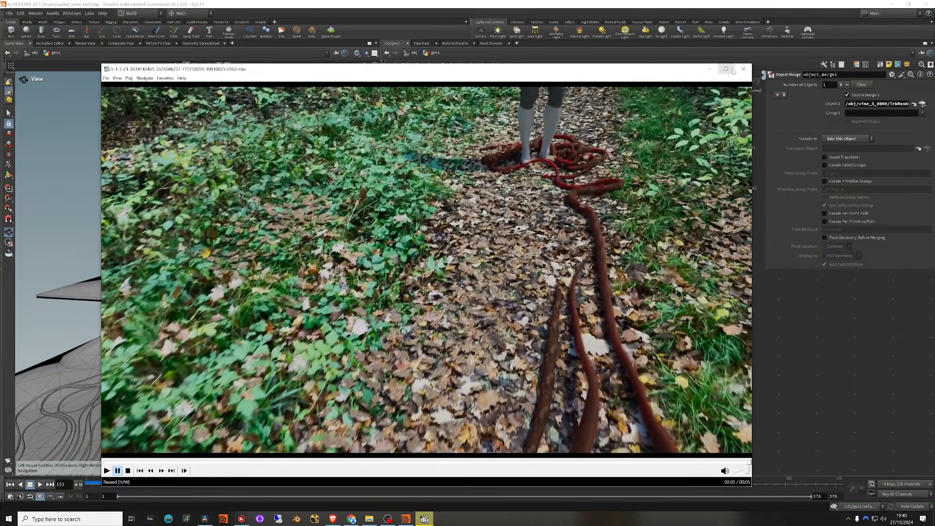
pyautogui.moveTo(700, 75); pyautogui.dragTo(769, 64)
pyautogui.click(814, 60)
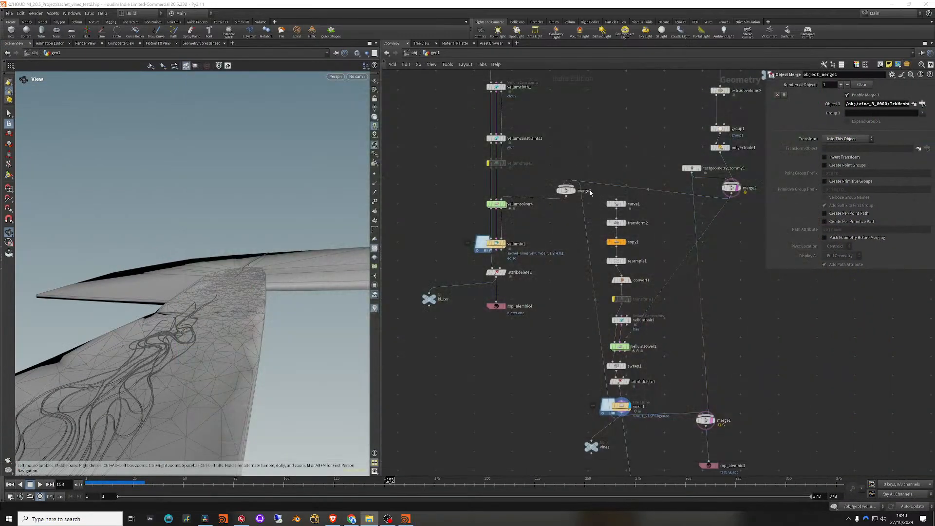
# Step: Examine the whole ground mesh with the vines and figure from a distance, and revisit the tracked scene in SynthEyes
pyautogui.rightClick(202, 299)
pyautogui.click(202, 299)
pyautogui.moveTo(275, 273); pyautogui.dragTo(275, 243)
pyautogui.moveTo(275, 244); pyautogui.dragTo(269, 239, button='right')
pyautogui.moveTo(269, 239); pyautogui.dragTo(219, 296)
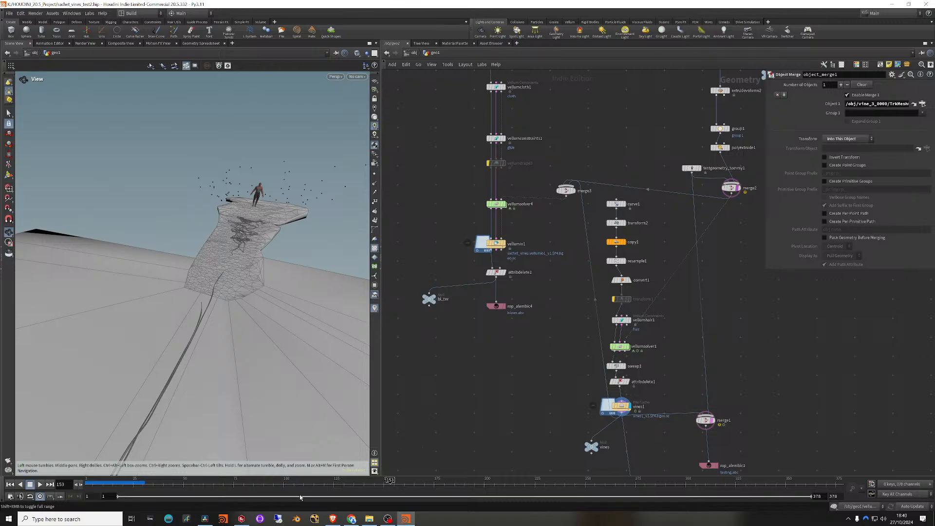
pyautogui.click(241, 519)
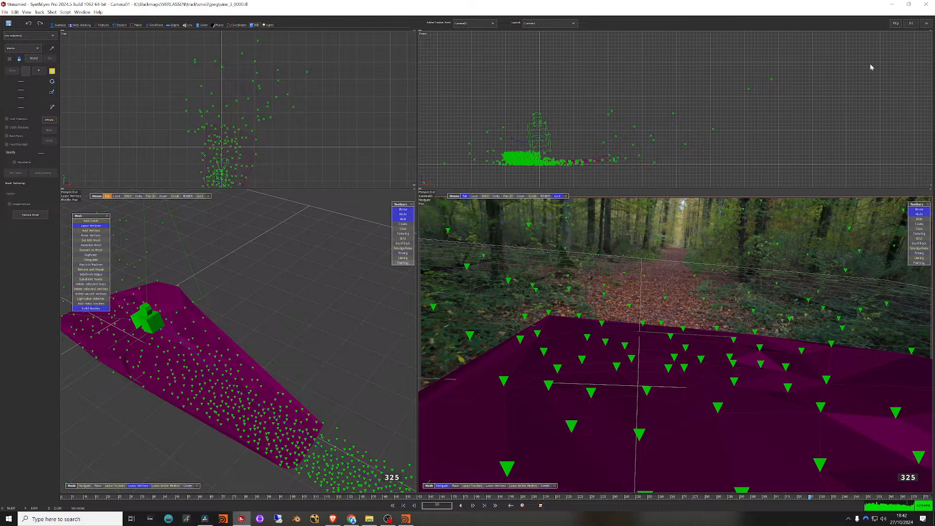
pyautogui.click(891, 4)
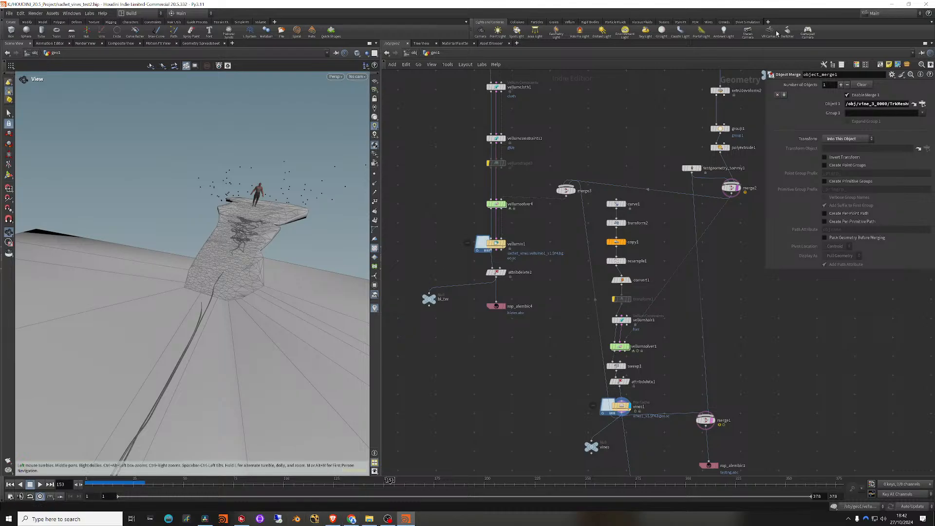
# Step: Launch Blender 4.2 and dismiss its splash screen
pyautogui.click(49, 519)
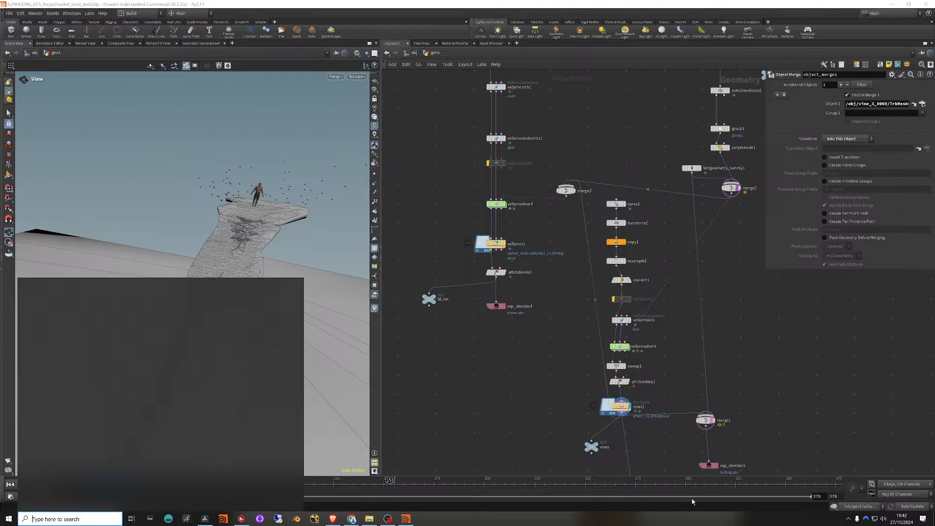
pyautogui.write('blen')
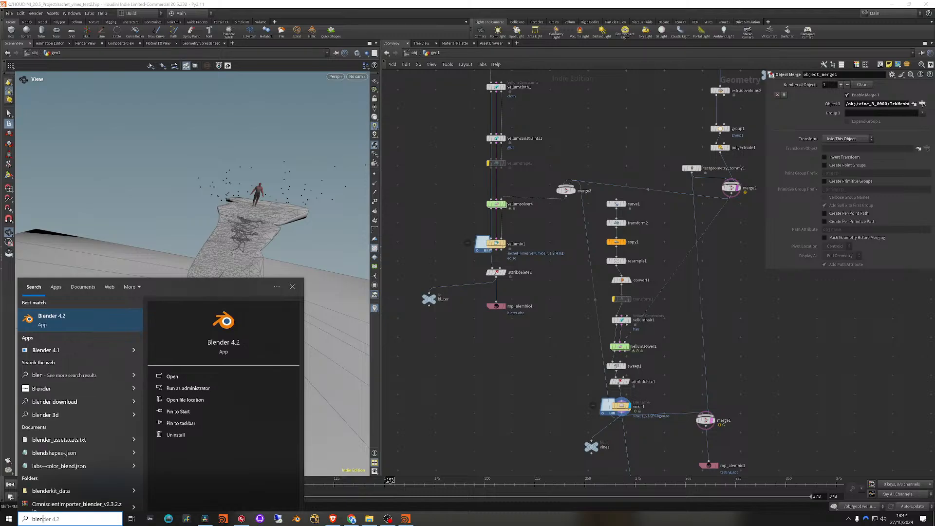
pyautogui.click(73, 318)
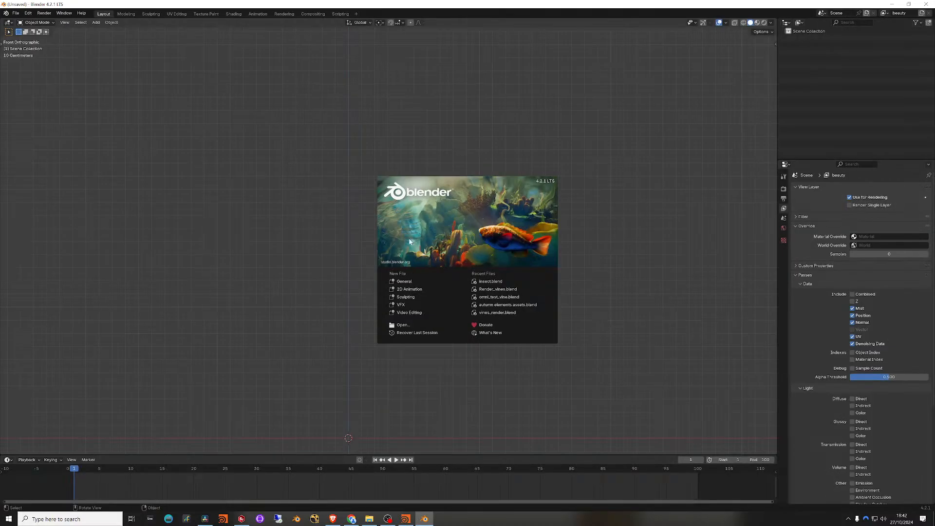
pyautogui.click(314, 40)
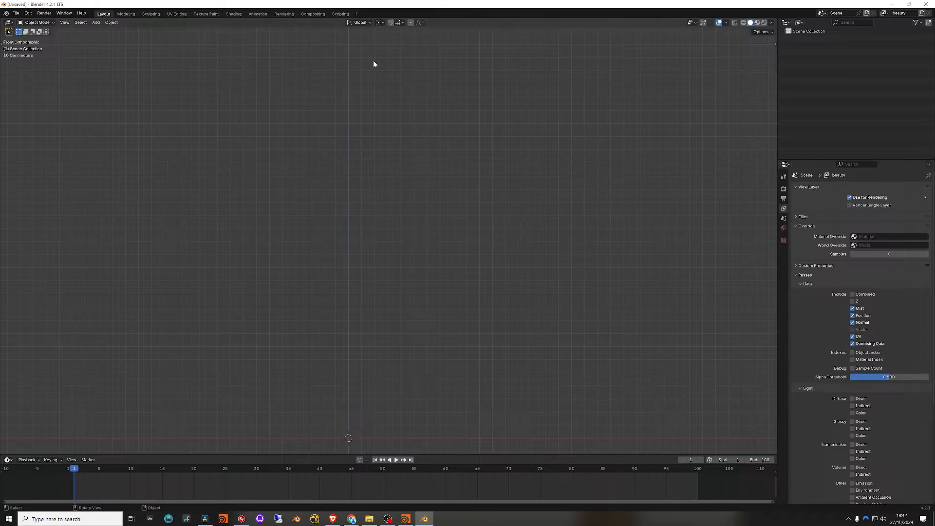
# Step: Add a VFX Motion Tracking workspace to the empty scene
pyautogui.click(356, 16)
pyautogui.moveTo(346, 48)
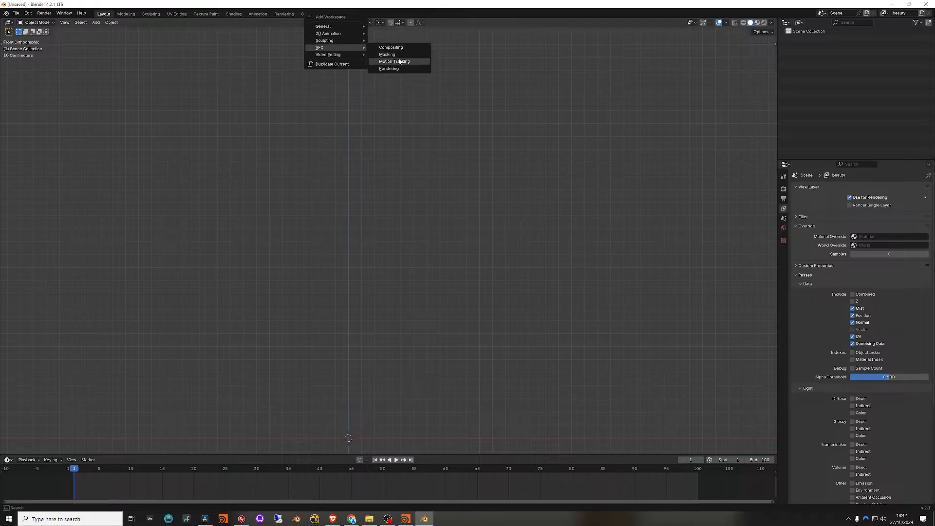
pyautogui.click(400, 62)
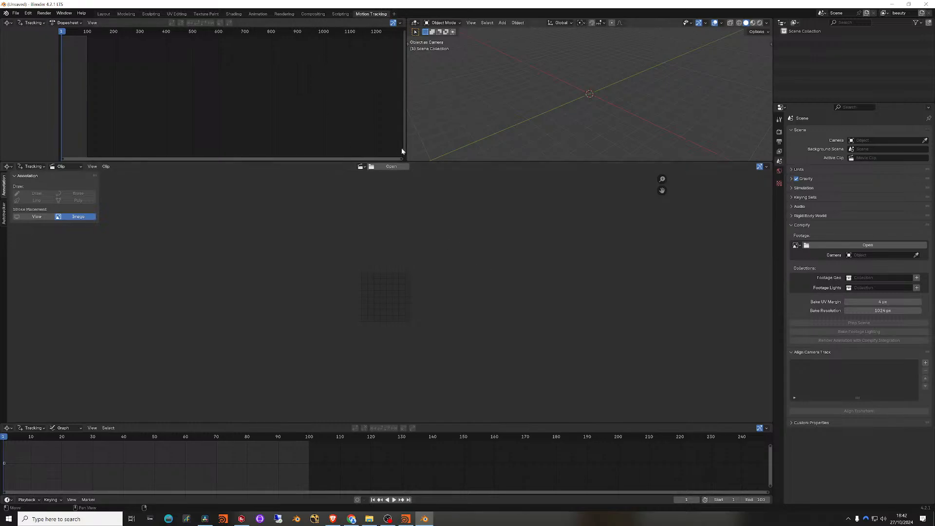
# Step: Enlarge the 3D viewport within the Motion Tracking workspace by shifting the borders of the neighbouring editors
pyautogui.moveTo(438, 161); pyautogui.dragTo(441, 209)
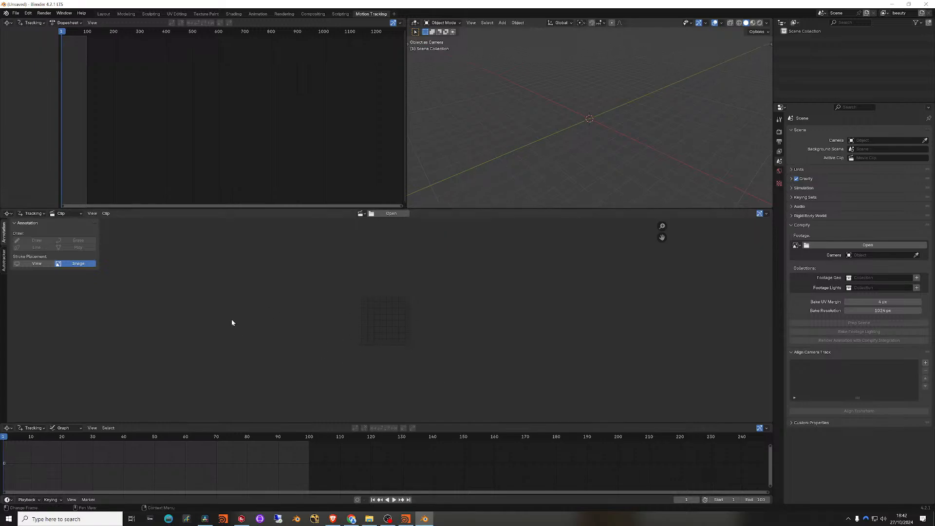
pyautogui.scroll(-1, 410, 278)
pyautogui.moveTo(405, 138); pyautogui.dragTo(368, 148)
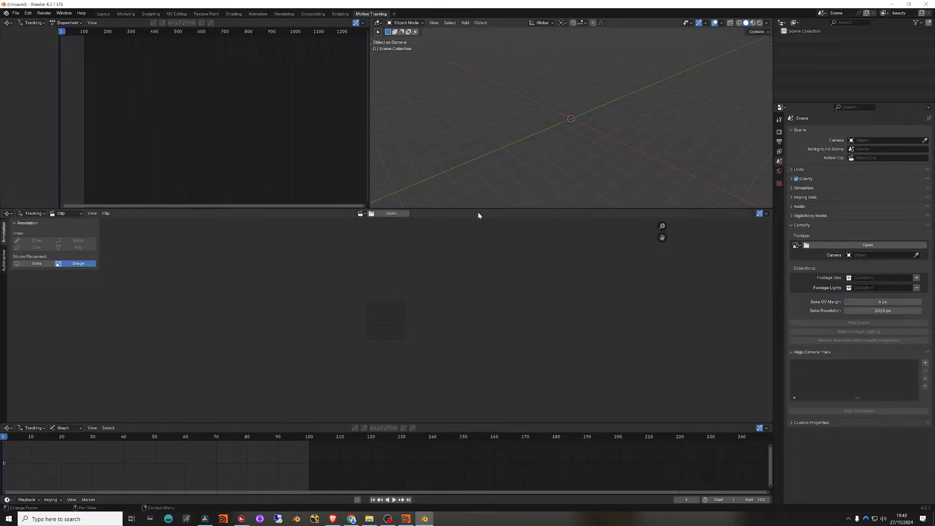
pyautogui.moveTo(479, 209); pyautogui.dragTo(479, 277)
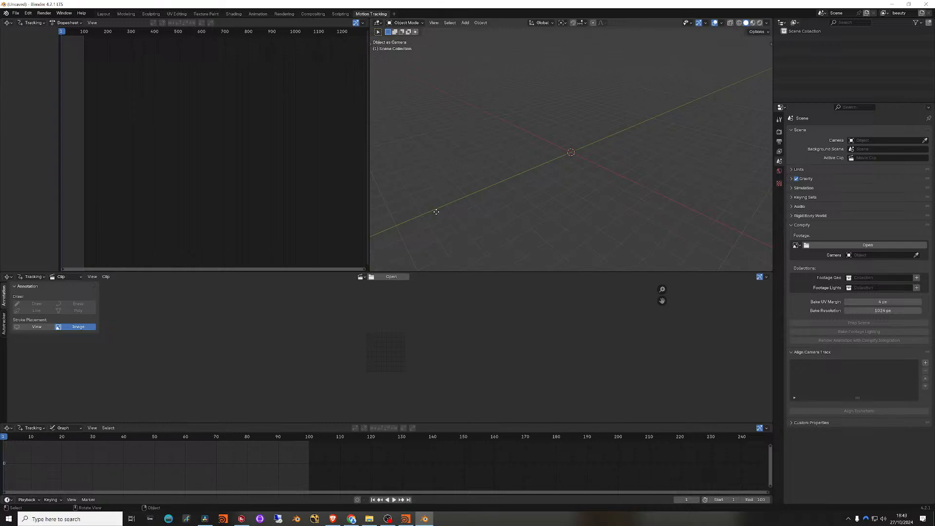
pyautogui.moveTo(367, 209); pyautogui.dragTo(356, 205)
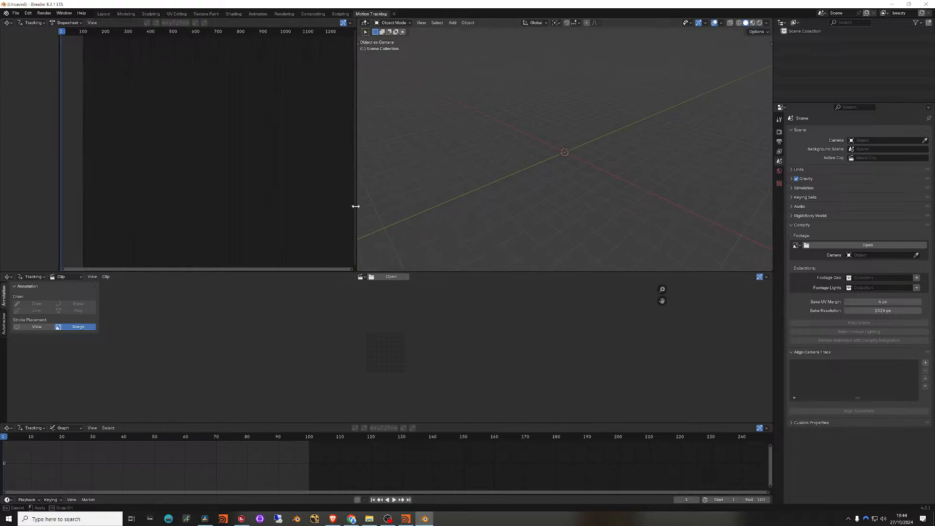
pyautogui.moveTo(425, 273); pyautogui.dragTo(431, 246)
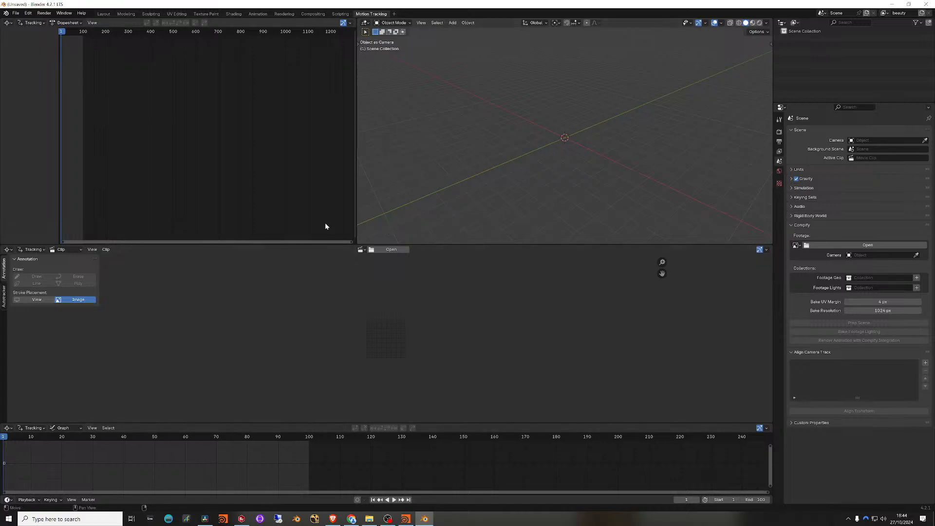
# Step: Open the recent file Render_vines.blend and view its compositing nodes from Render Layers to Alpha Over
pyautogui.click(15, 13)
pyautogui.moveTo(60, 50)
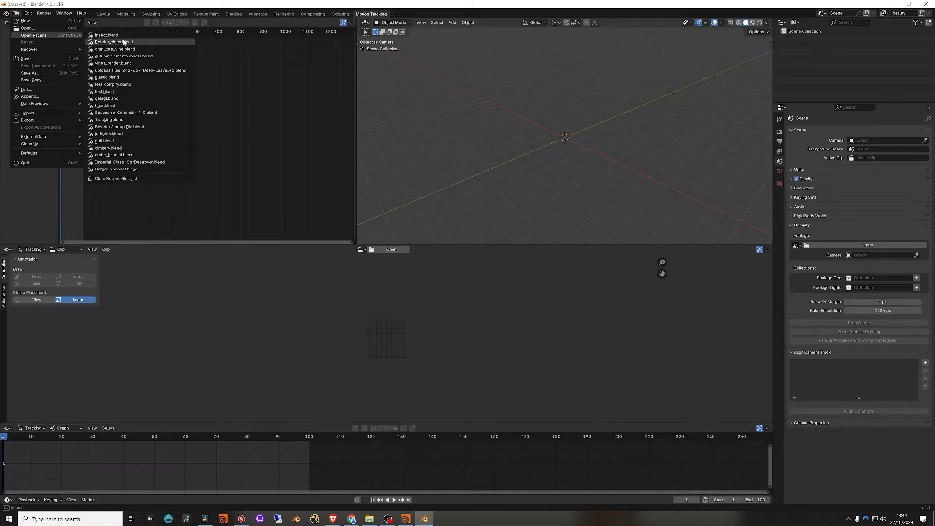
pyautogui.click(139, 42)
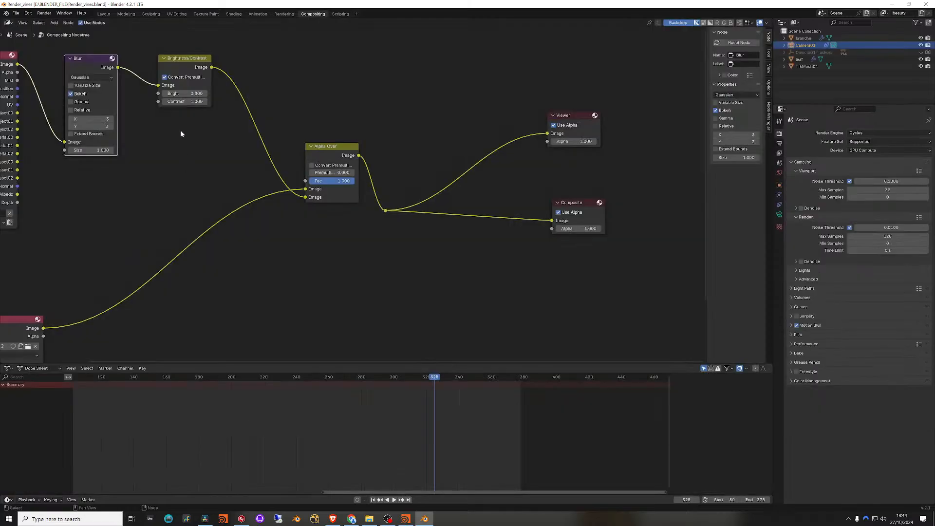
pyautogui.moveTo(290, 266); pyautogui.dragTo(451, 256, button='middle')
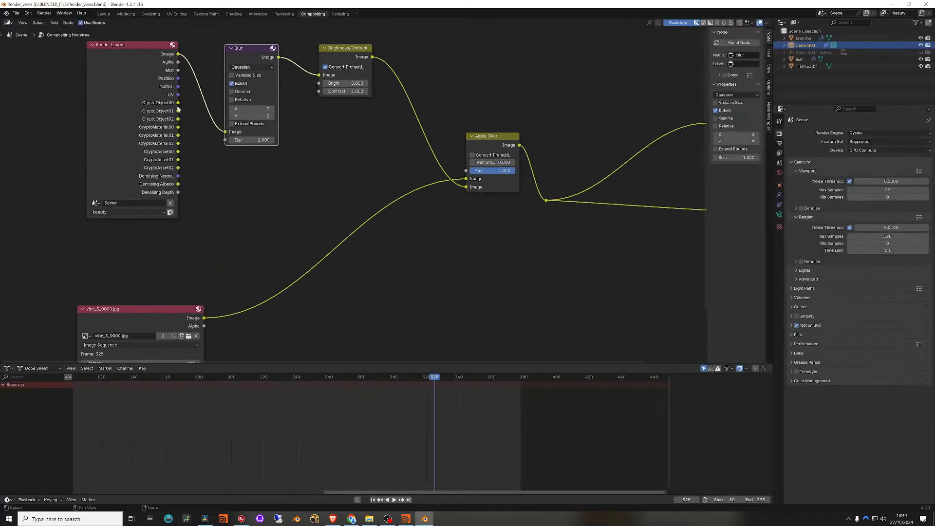
# Step: Play back the vines and leaves through Camera01 in the Layout workspace, starting from frame 170 and replaying part of the shot
pyautogui.click(109, 15)
pyautogui.moveTo(172, 473); pyautogui.dragTo(352, 470)
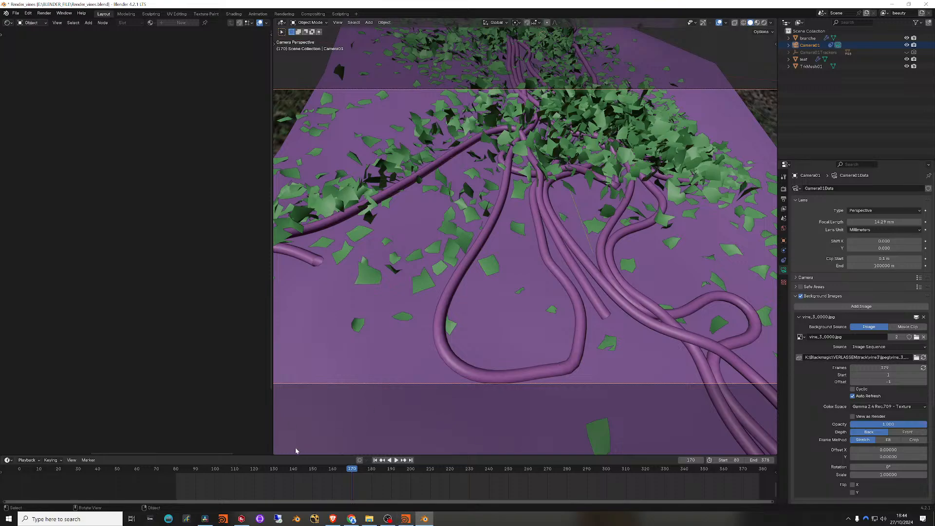
pyautogui.press('space')
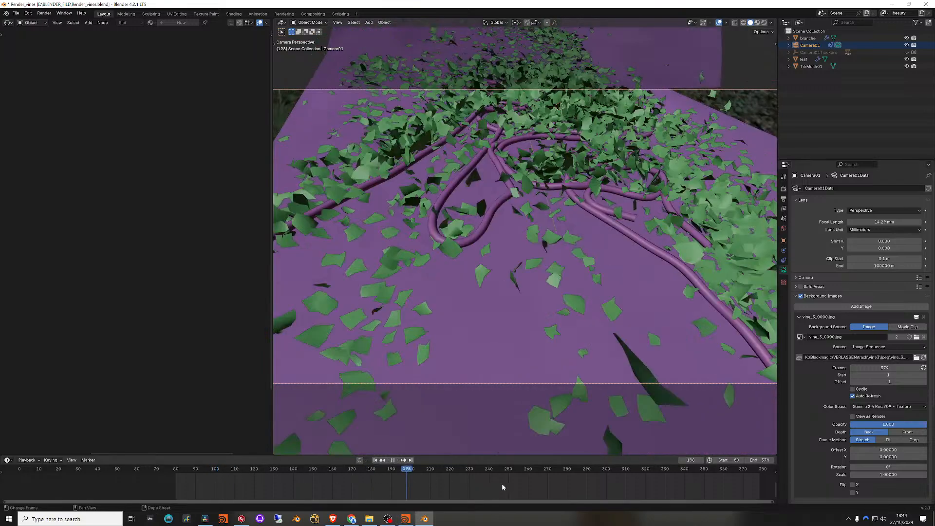
pyautogui.press('space')
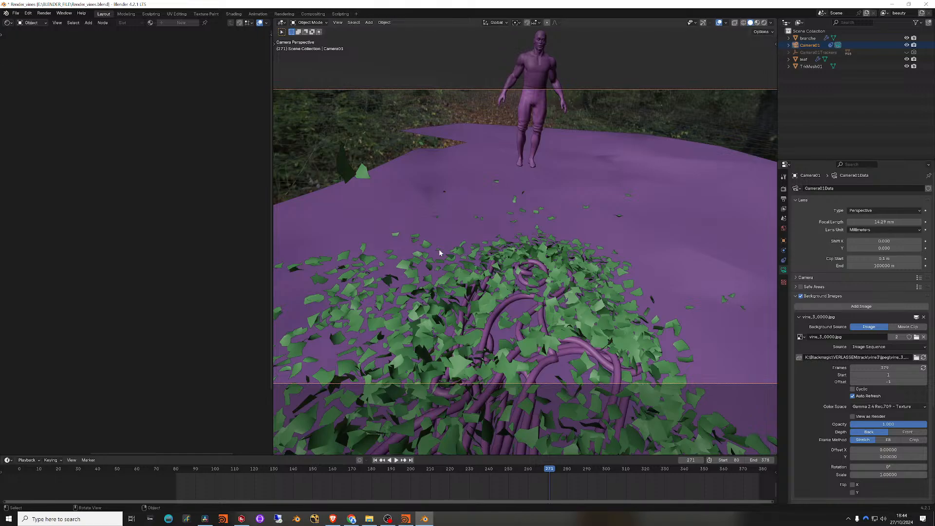
pyautogui.click(369, 469)
pyautogui.press('space')
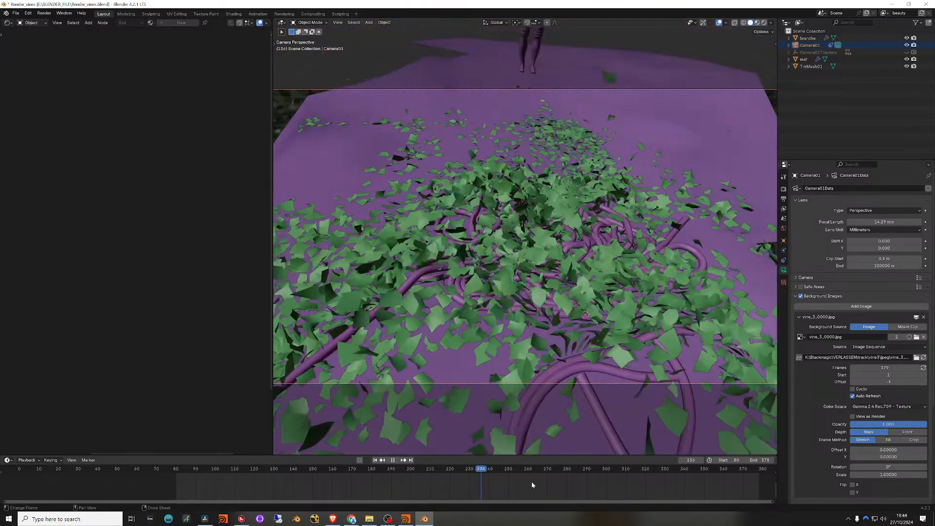
pyautogui.press('space')
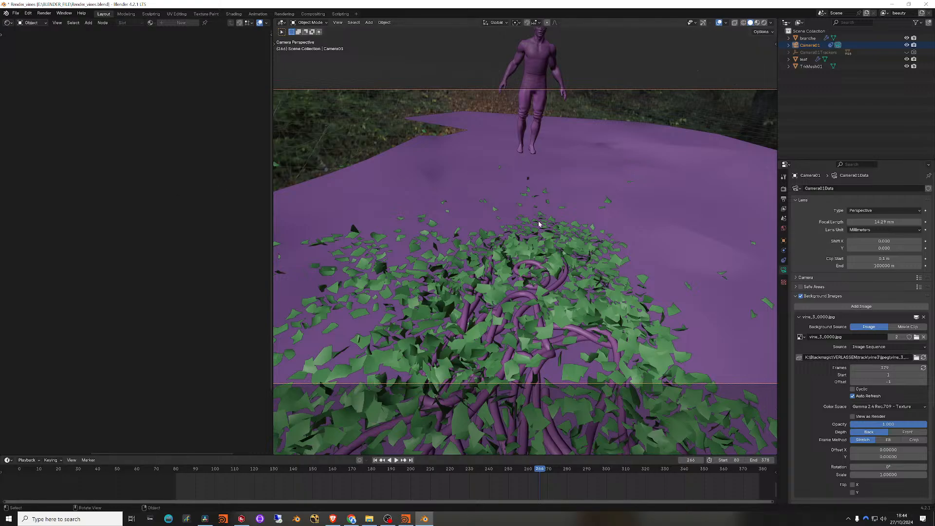
# Step: Switch the camera view to rendered shading with TrkMesh01 deselected, and preview the shot around frames 202 and 277
pyautogui.click(764, 23)
pyautogui.click(811, 66)
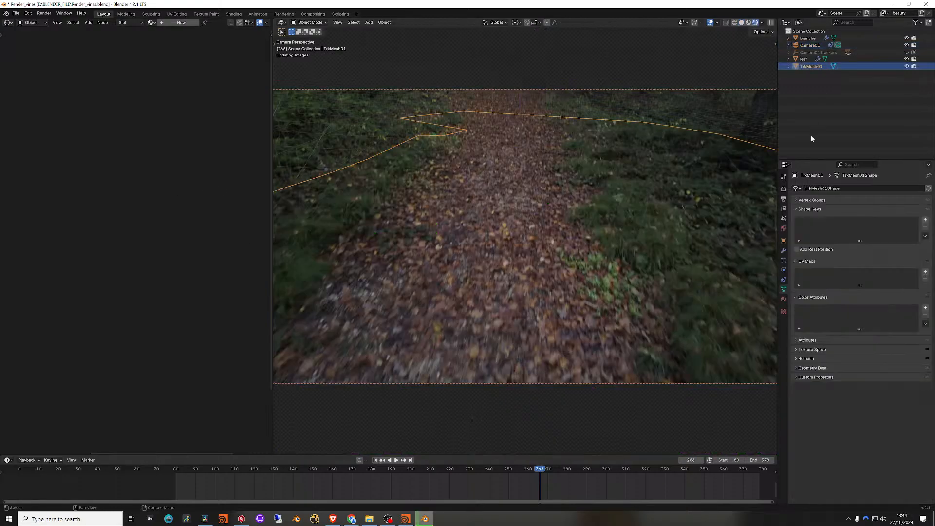
pyautogui.click(816, 121)
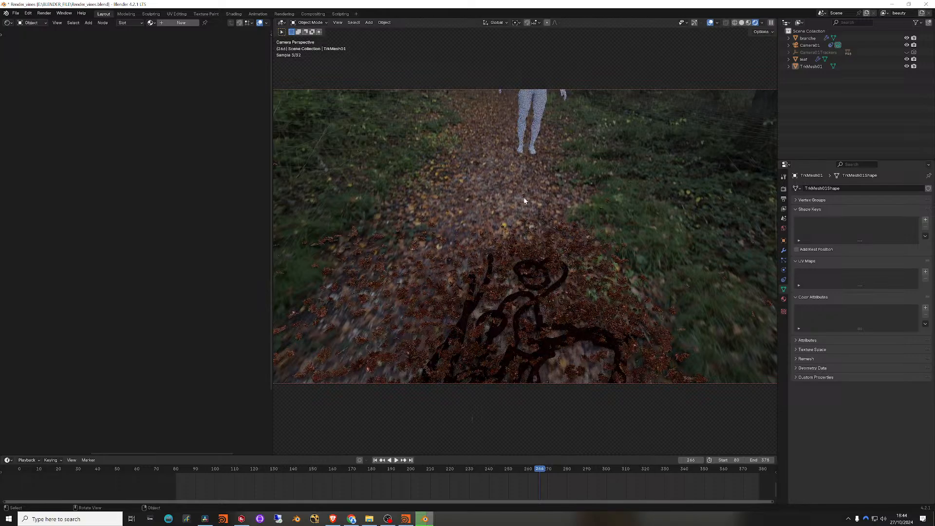
pyautogui.click(411, 469)
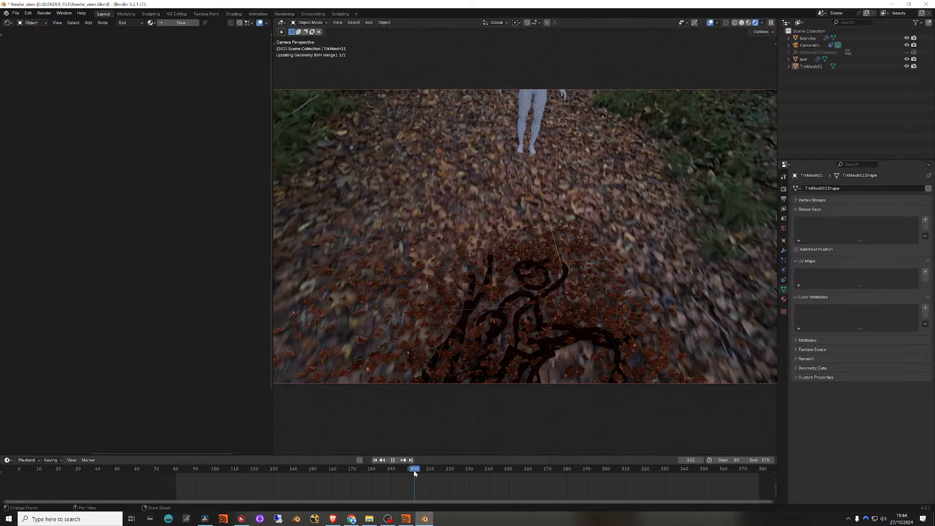
pyautogui.press('space')
pyautogui.click(561, 473)
pyautogui.press('space')
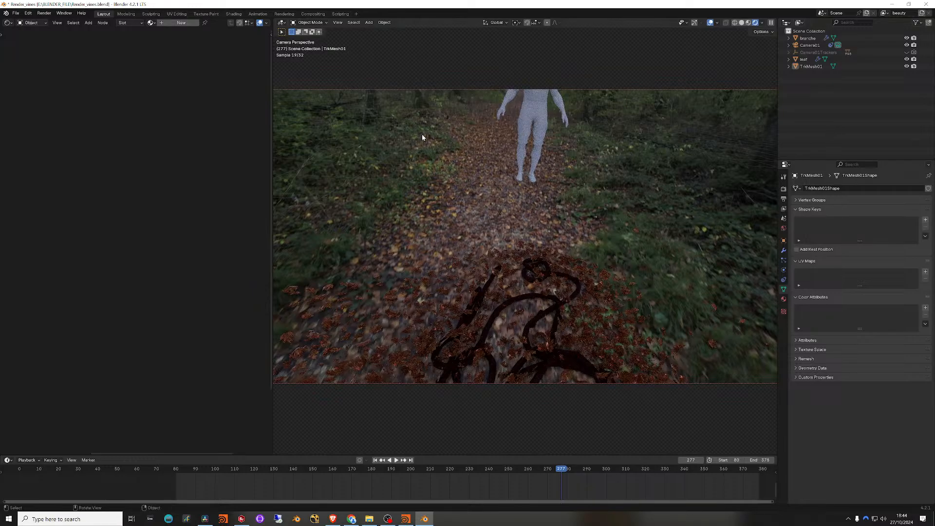
# Step: Look over the compositing node tree, and render frame 277 to check the vines and leaves composited over the footage
pyautogui.click(319, 15)
pyautogui.scroll(-6, 531, 263)
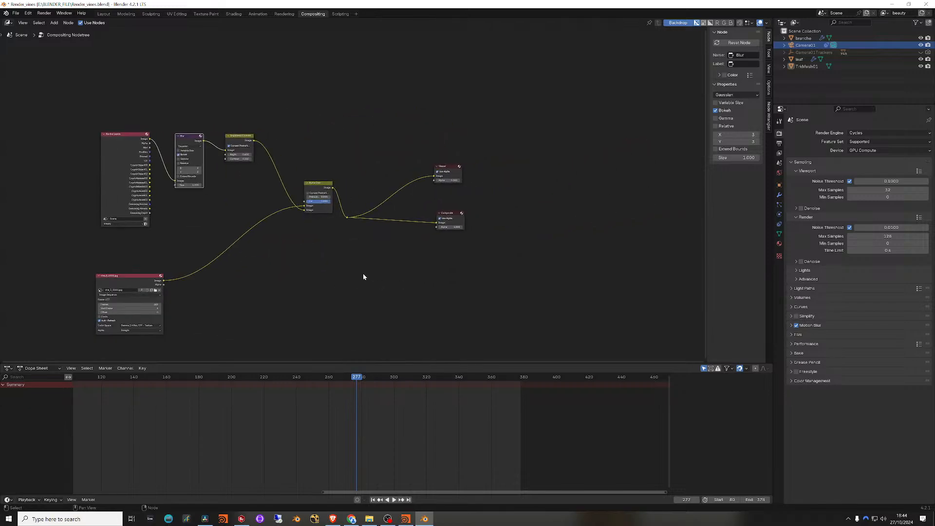
pyautogui.click(339, 143)
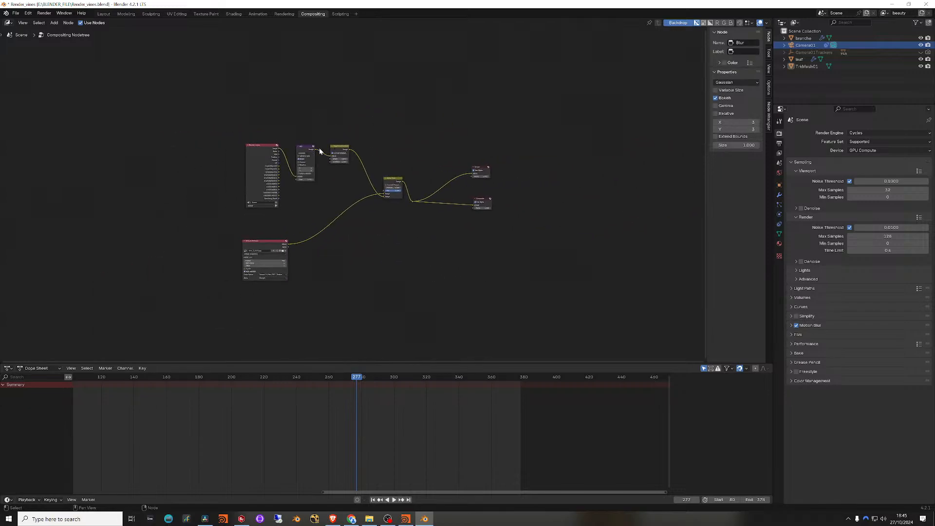
pyautogui.press('F12')
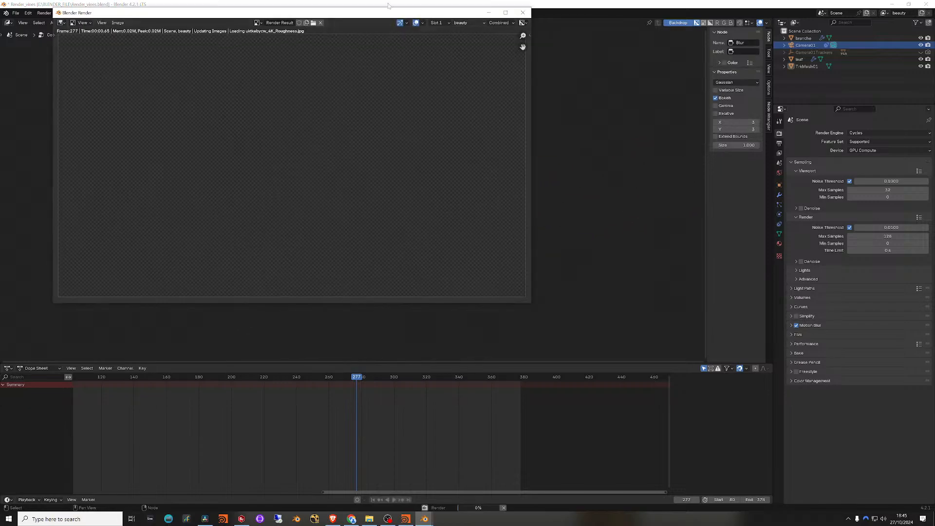
pyautogui.moveTo(383, 14); pyautogui.dragTo(419, 21)
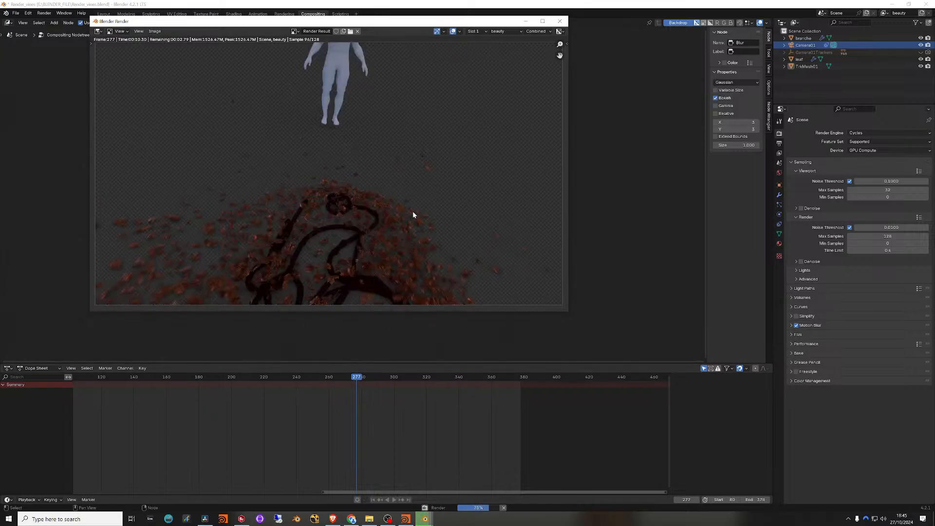
pyautogui.moveTo(379, 24); pyautogui.dragTo(379, 32)
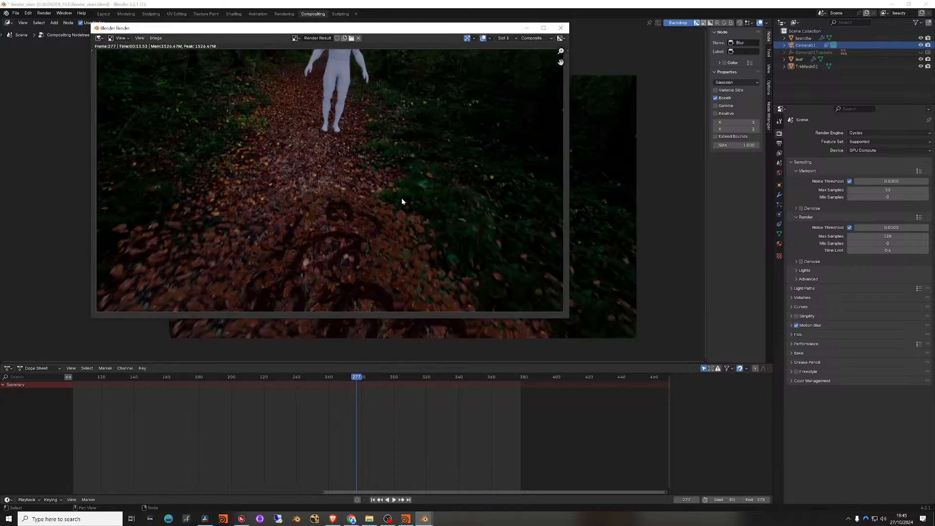
# Step: Put the finished frame render out of the way and bring the whole compositing node tree into view
pyautogui.moveTo(359, 29); pyautogui.dragTo(383, 31)
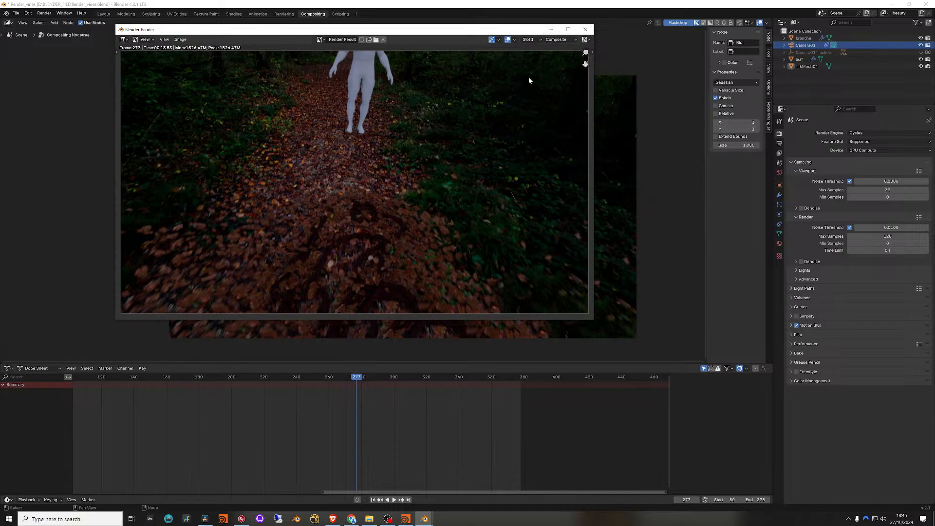
pyautogui.click(553, 30)
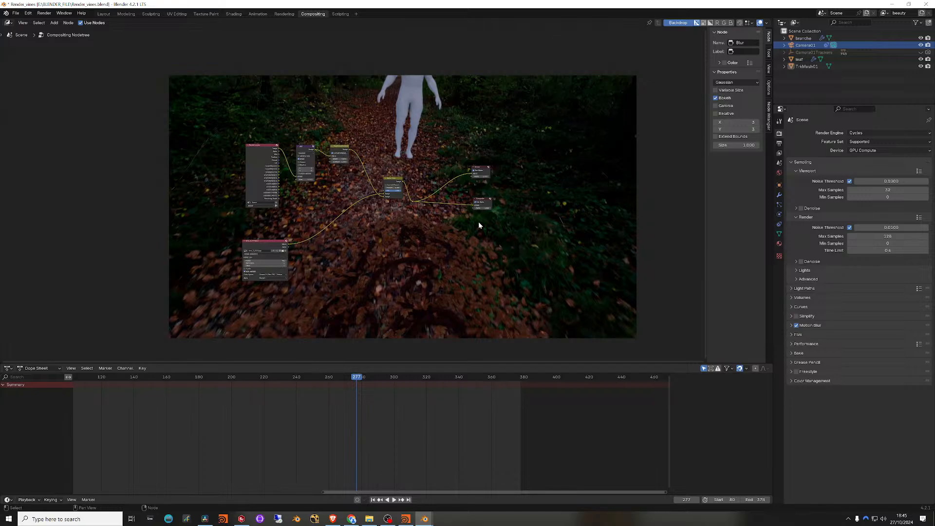
pyautogui.moveTo(433, 230); pyautogui.dragTo(400, 204, button='middle')
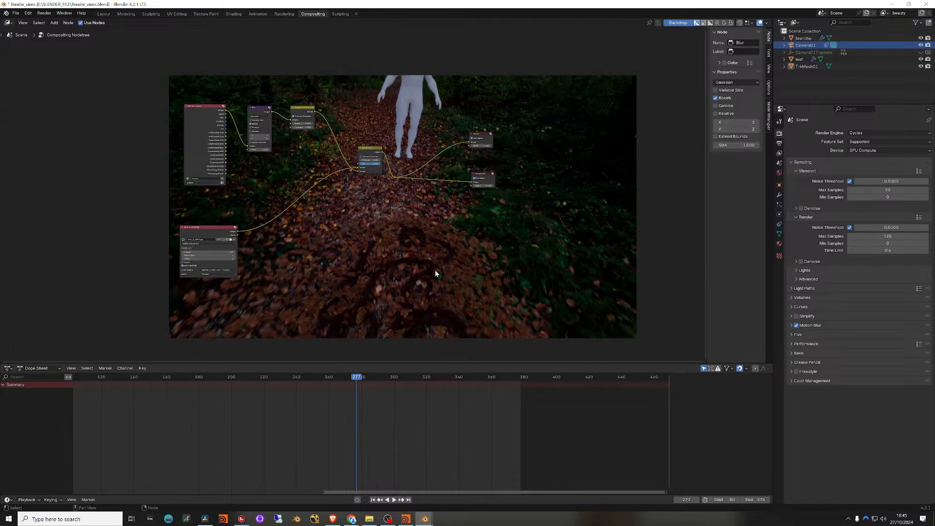
# Step: Return to the Layout workspace, leave the camera view, and show the whole tracked scene in solid shading
pyautogui.click(104, 14)
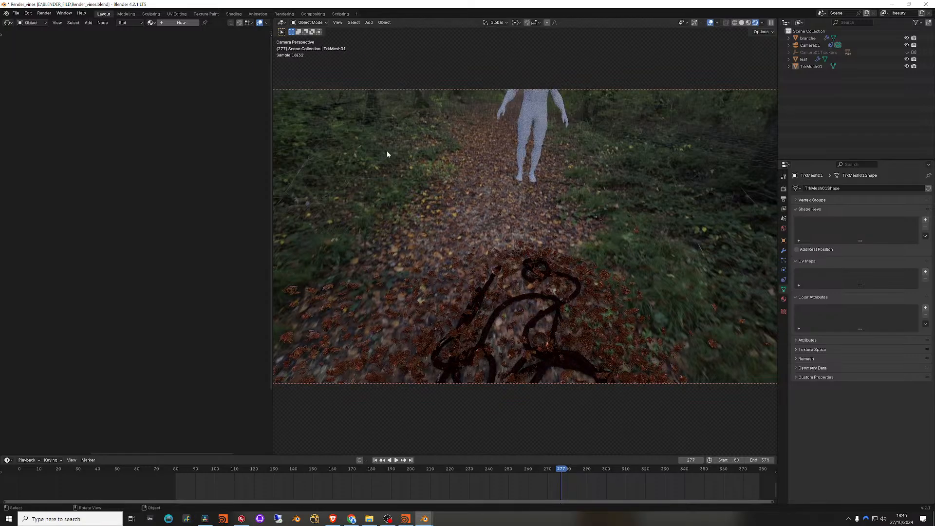
pyautogui.moveTo(526, 229); pyautogui.dragTo(462, 218, button='middle')
pyautogui.scroll(-7, 462, 216)
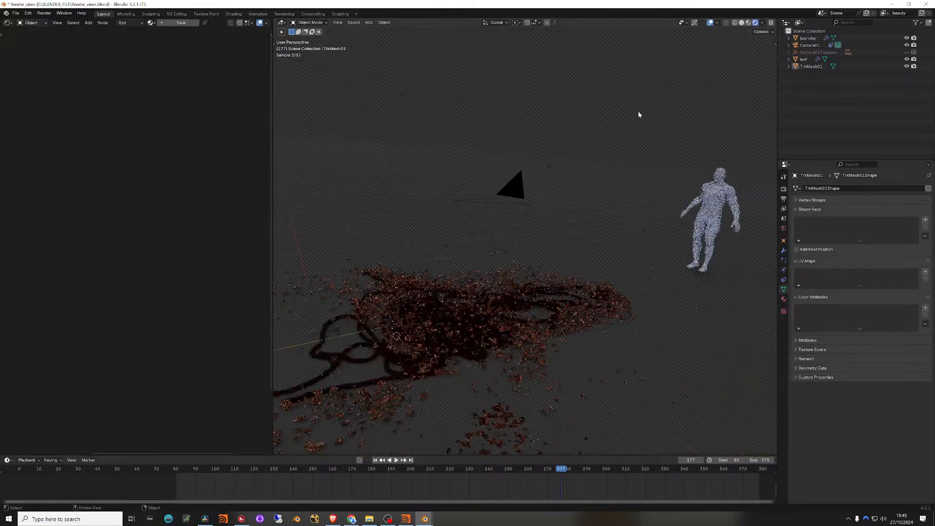
pyautogui.click(741, 23)
pyautogui.moveTo(497, 244)
pyautogui.mouseDown(button='middle')
pyautogui.moveTo(454, 213)
pyautogui.moveTo(493, 251)
pyautogui.moveTo(516, 298)
pyautogui.moveTo(545, 250)
pyautogui.moveTo(591, 251)
pyautogui.mouseUp(button='middle')
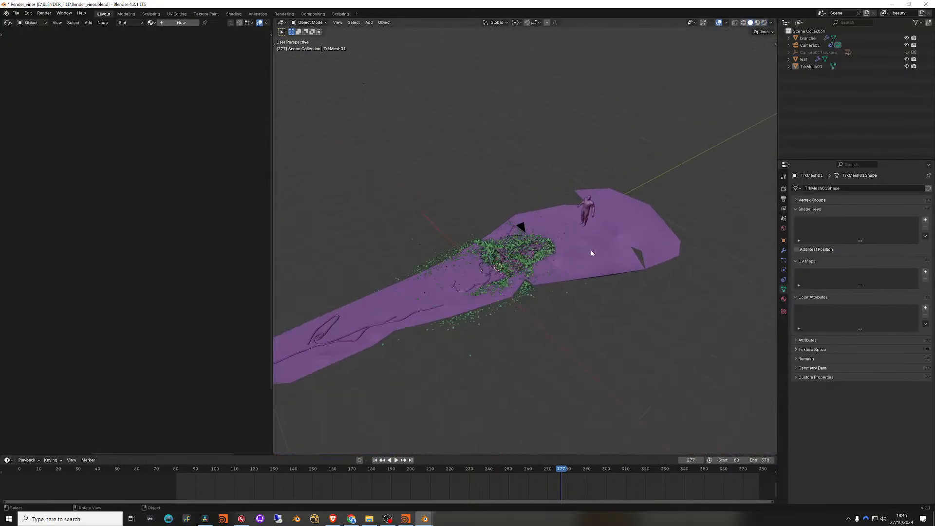
# Step: Examine the object visibility options of TrkMesh01, and the lens and background image settings of Camera01
pyautogui.click(811, 66)
pyautogui.click(783, 241)
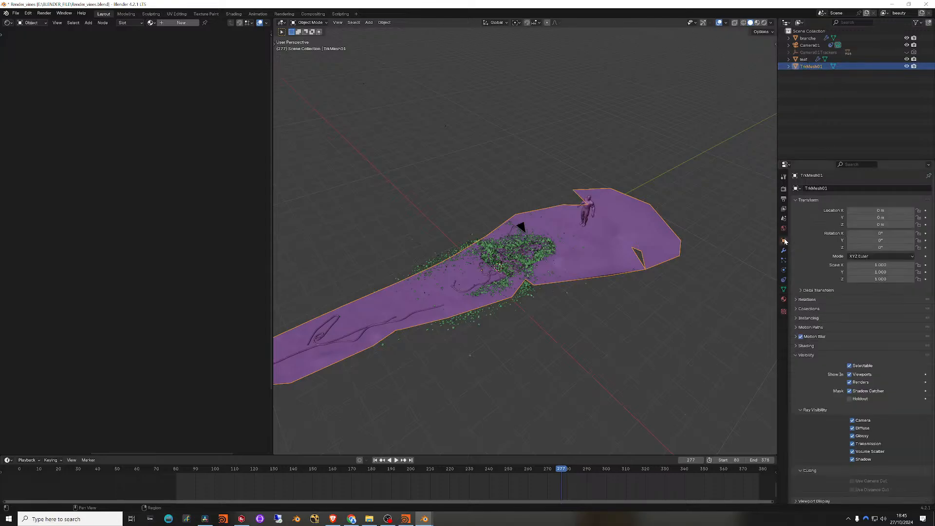
pyautogui.moveTo(554, 238); pyautogui.dragTo(594, 227, button='middle')
pyautogui.moveTo(642, 161); pyautogui.dragTo(619, 238, button='middle')
pyautogui.click(541, 235)
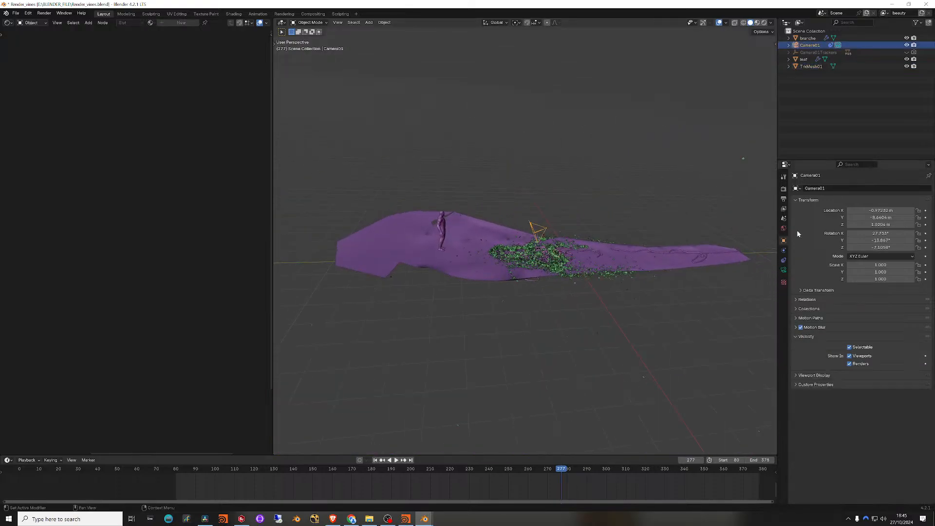
pyautogui.click(783, 270)
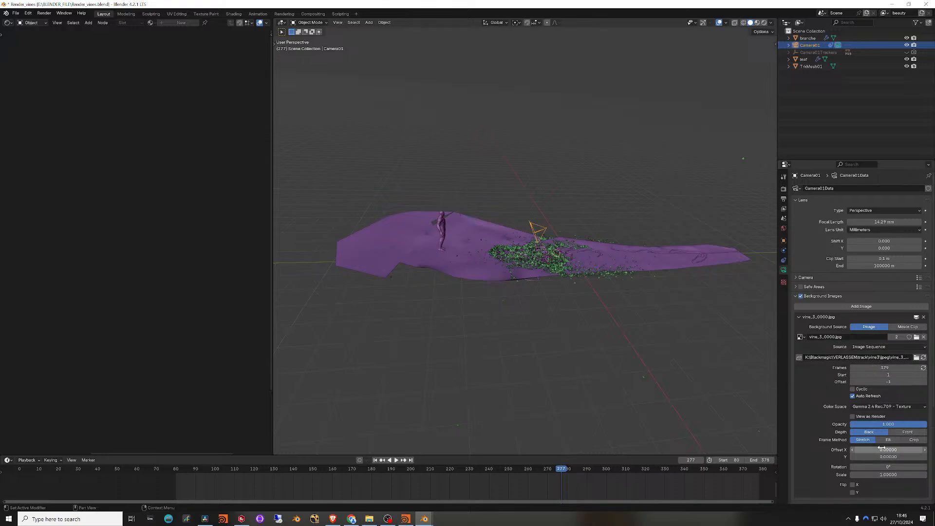
# Step: Show the material nodes of the branche object and widen the shader editor to view its textures and Principled BSDF
pyautogui.moveTo(606, 250); pyautogui.dragTo(309, 255, button='middle')
pyautogui.scroll(-2, 486, 243)
pyautogui.scroll(7, 488, 242)
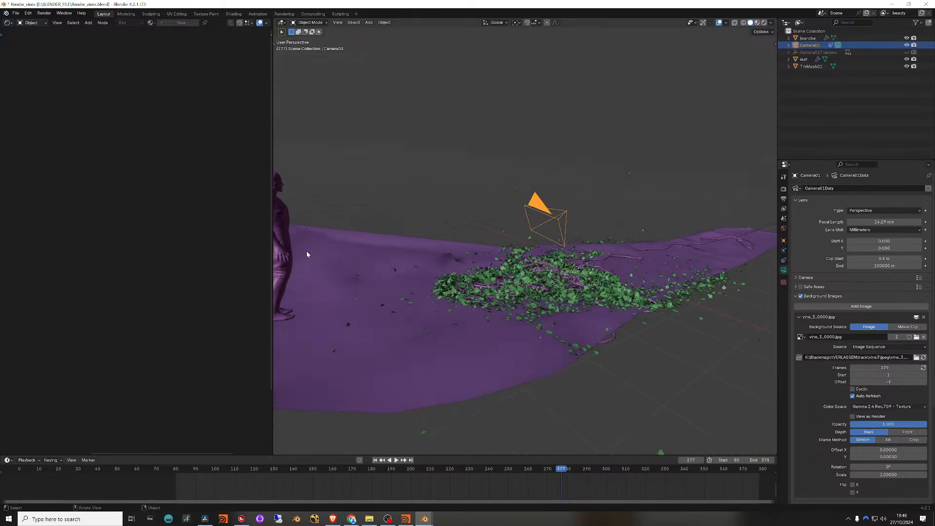
pyautogui.click(297, 245)
pyautogui.moveTo(449, 184); pyautogui.dragTo(580, 171, button='middle')
pyautogui.click(580, 171)
pyautogui.moveTo(548, 299); pyautogui.dragTo(584, 288, button='middle')
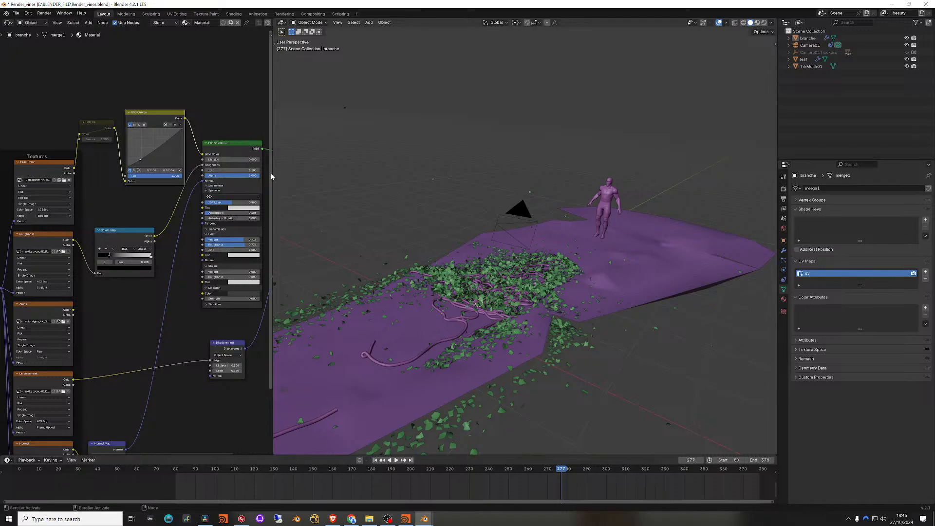
pyautogui.moveTo(273, 171); pyautogui.dragTo(332, 173)
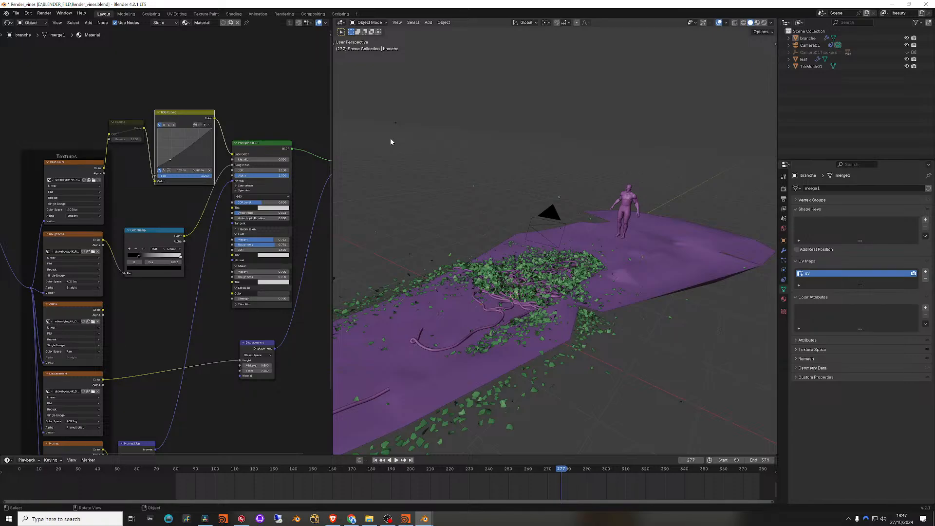
pyautogui.moveTo(469, 229); pyautogui.dragTo(456, 230, button='middle')
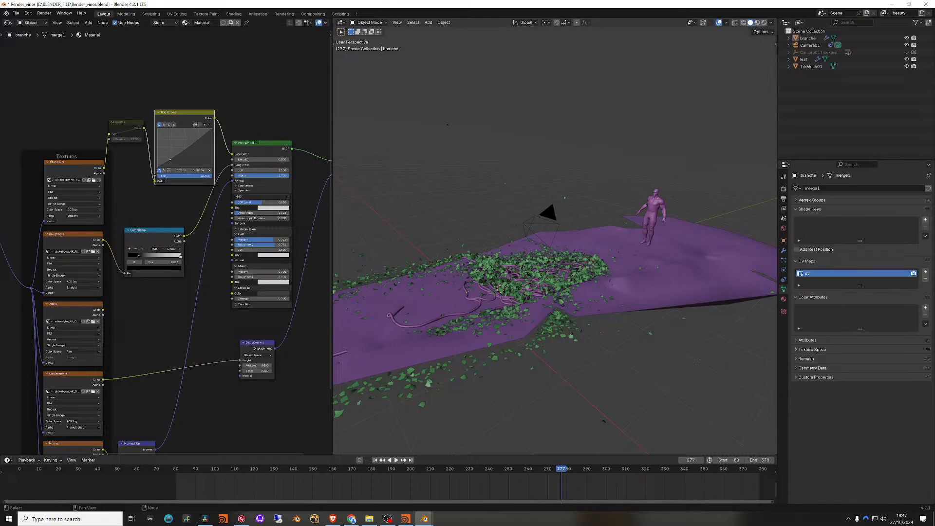
pyautogui.moveTo(0, 87); pyautogui.dragTo(0, 124)
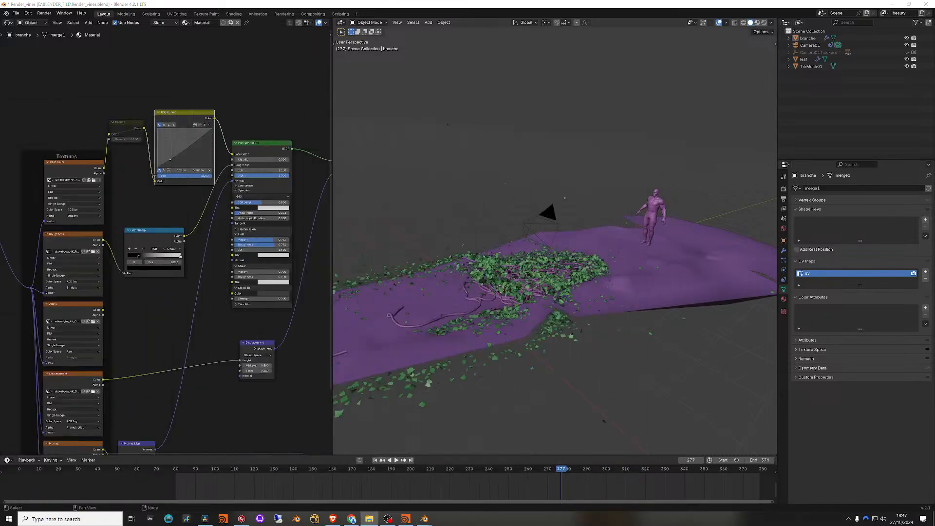